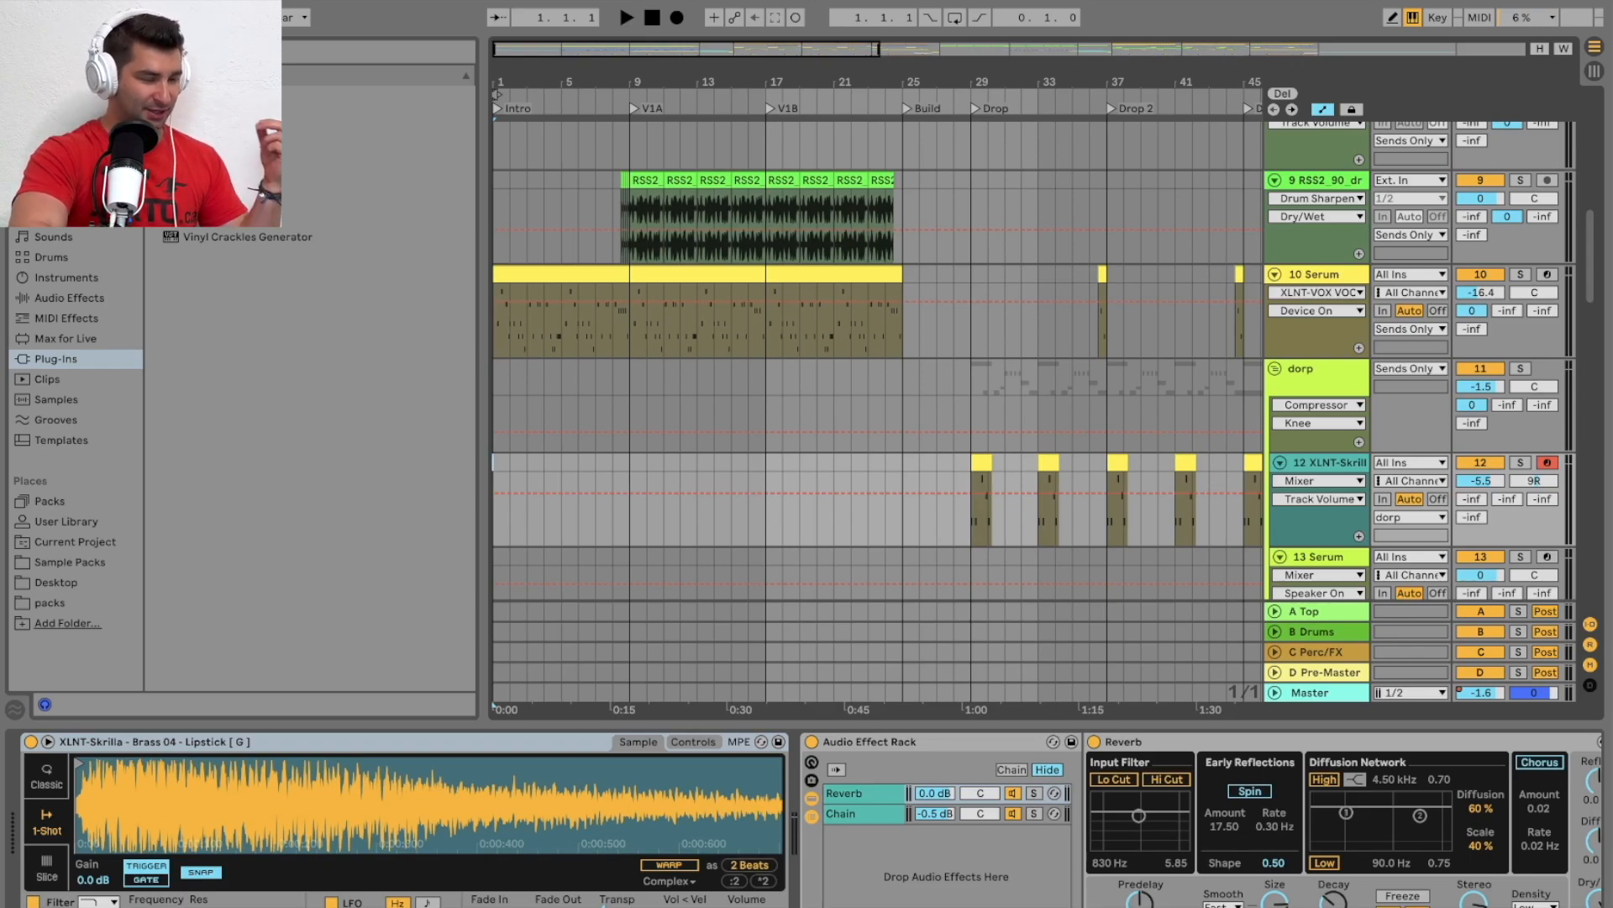
Play the arrangement from the V1A section for a few bars and stop
left_click(632, 326)
key("space")
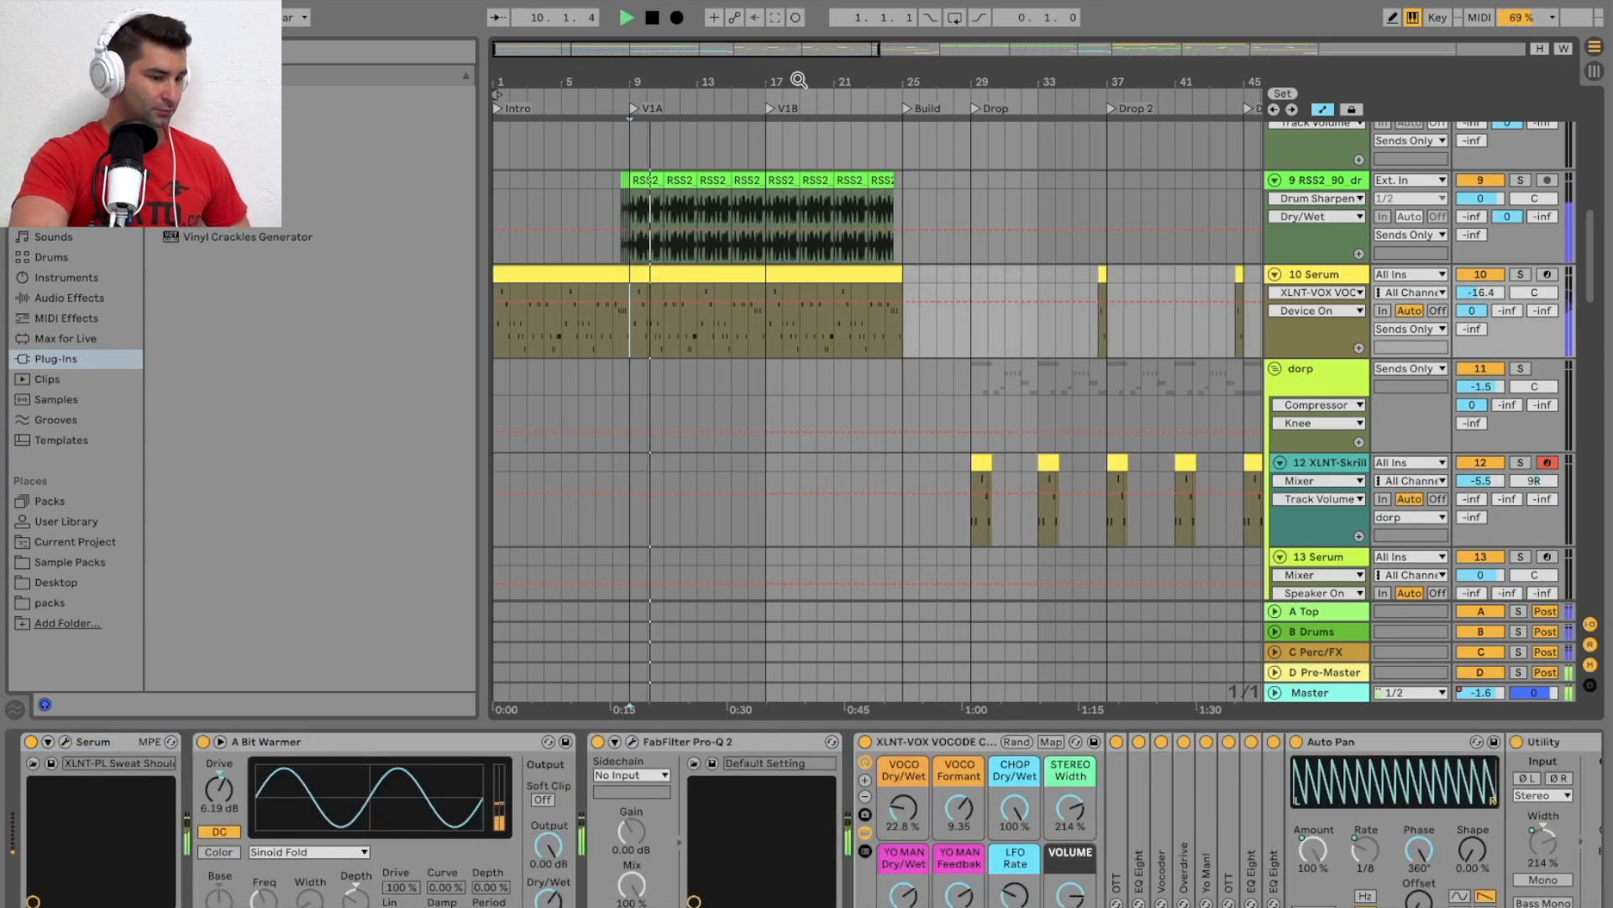
left_click_drag(798, 80, 634, 76)
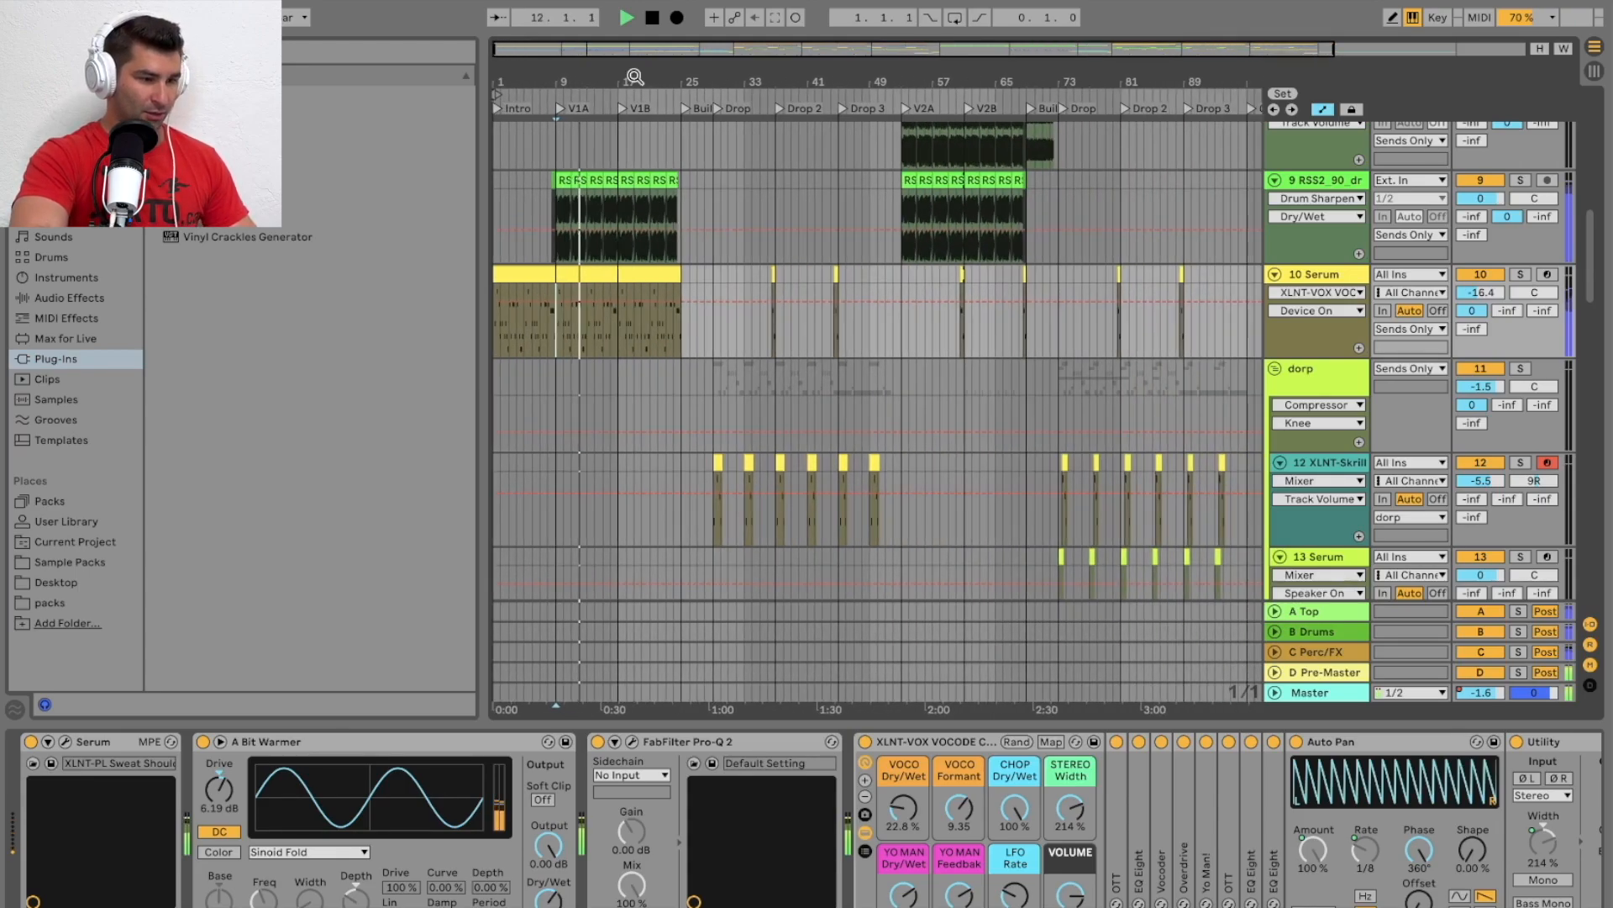
key("space")
Play the second Drop section from bar 73 while viewing its Serum tracks, and stop
left_click_drag(1075, 78, 1008, 78)
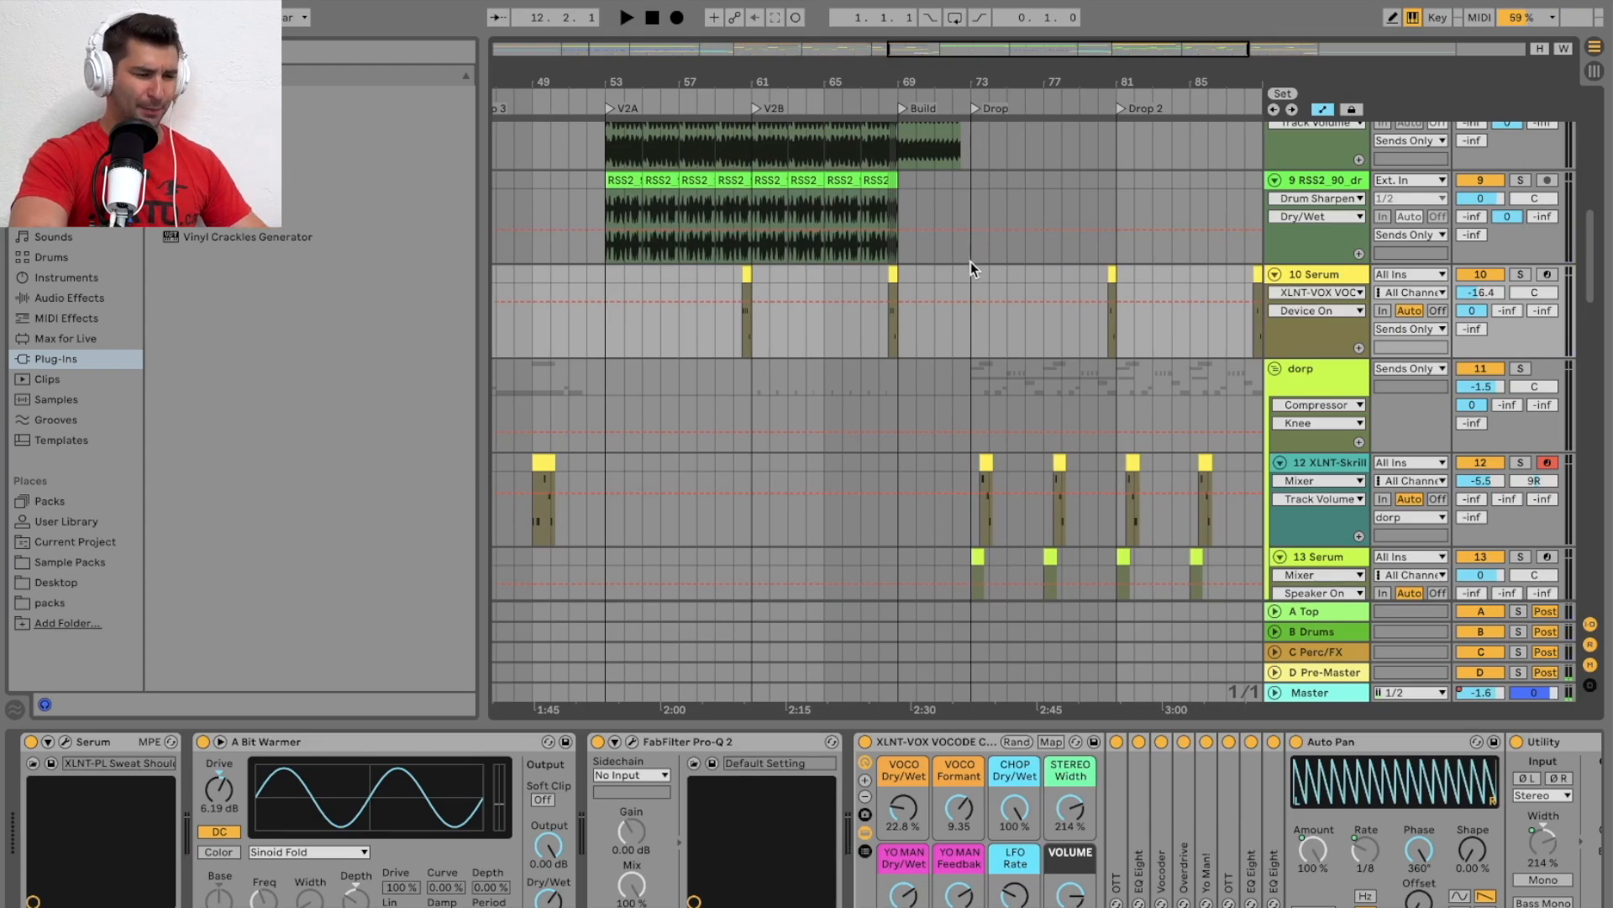
key("space")
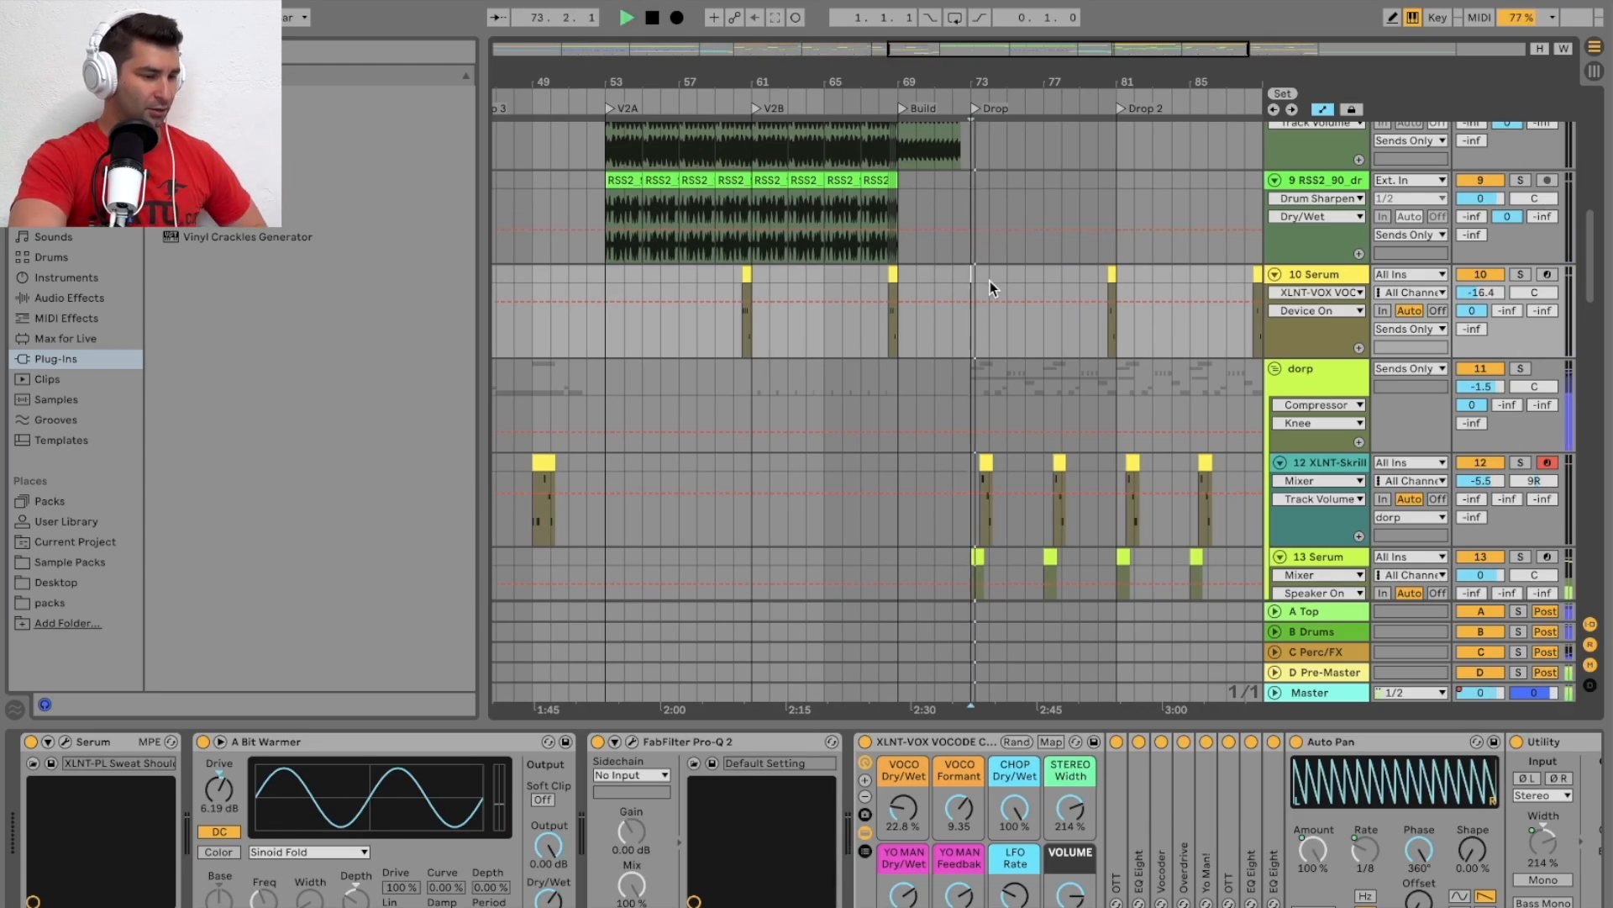
scroll(1005, 275, "down", 2)
scroll(1036, 245, "down", 4)
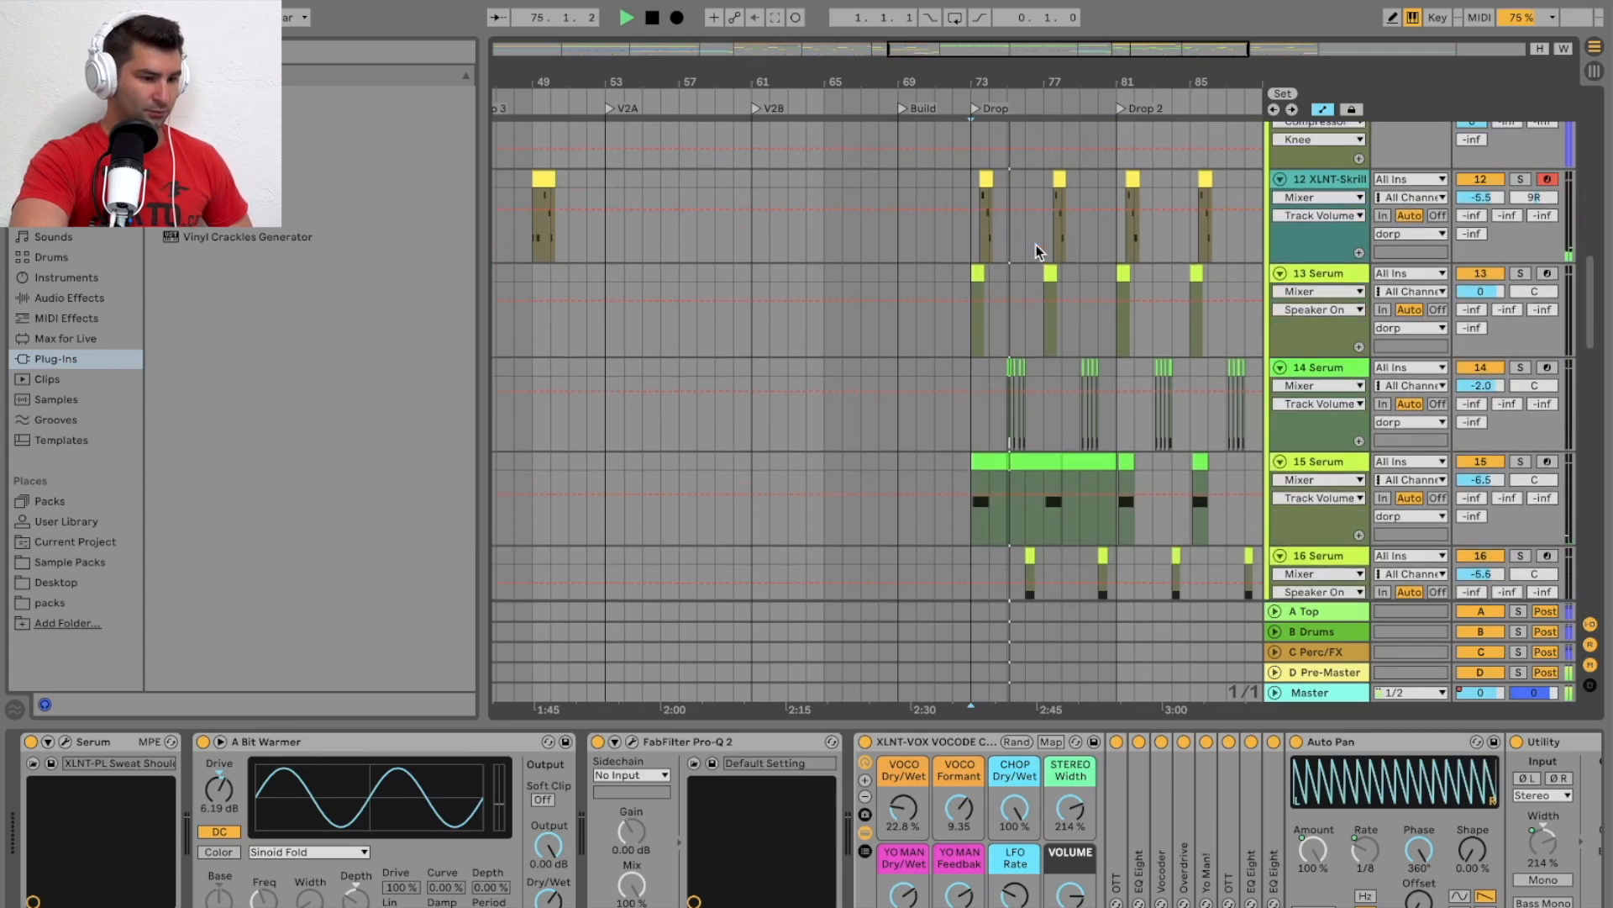
scroll(1036, 244, "down", 1)
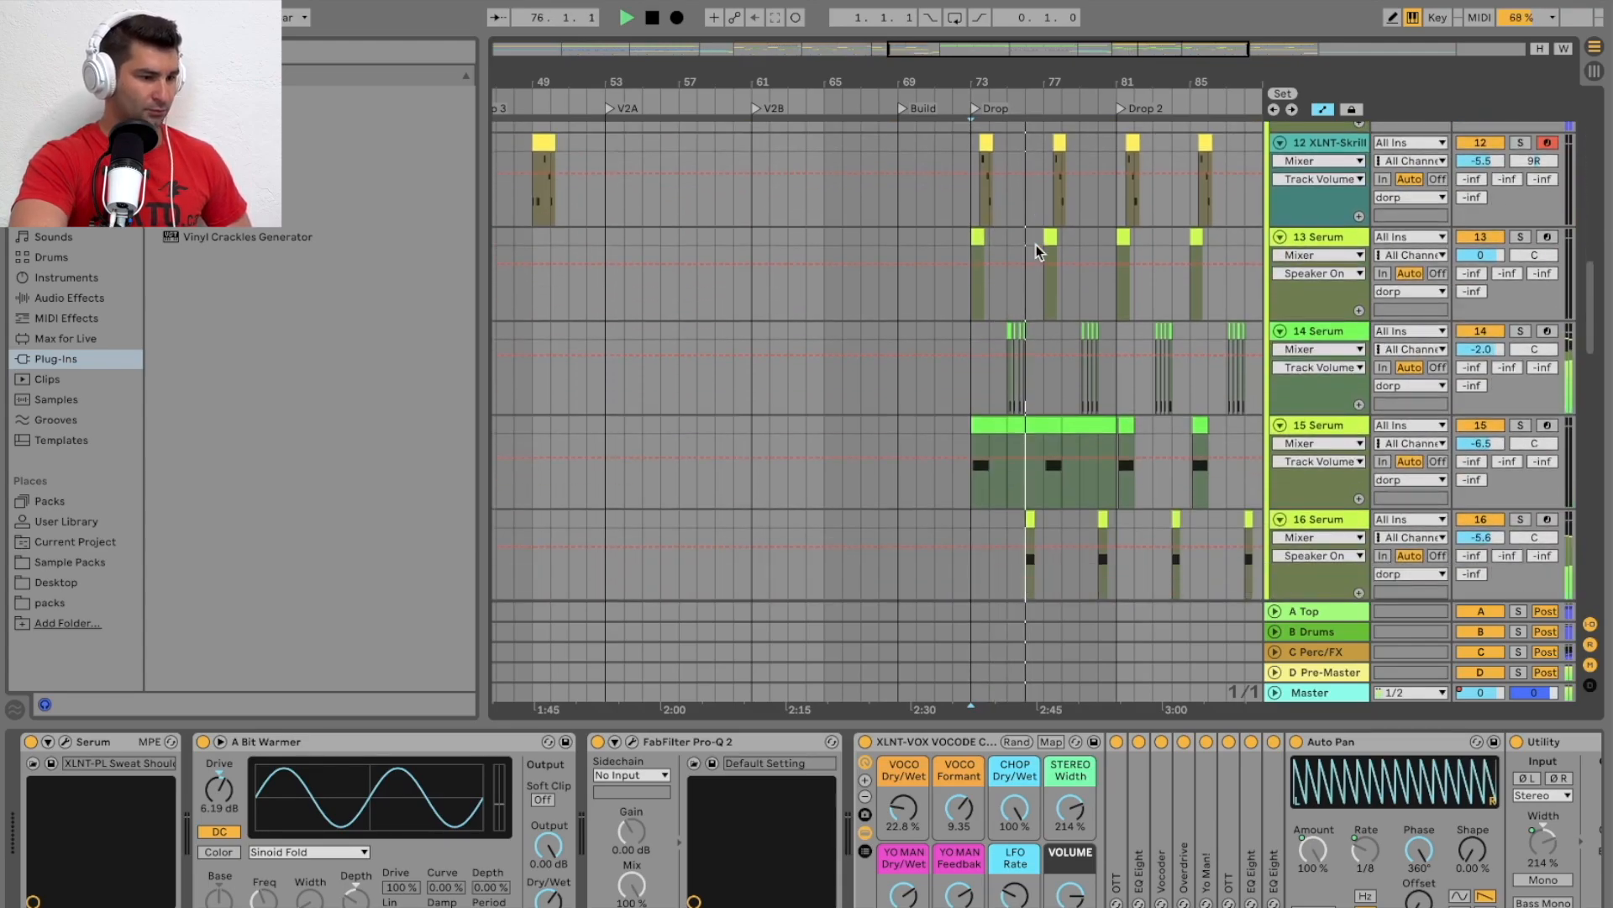
left_click_drag(1038, 71, 1111, 76)
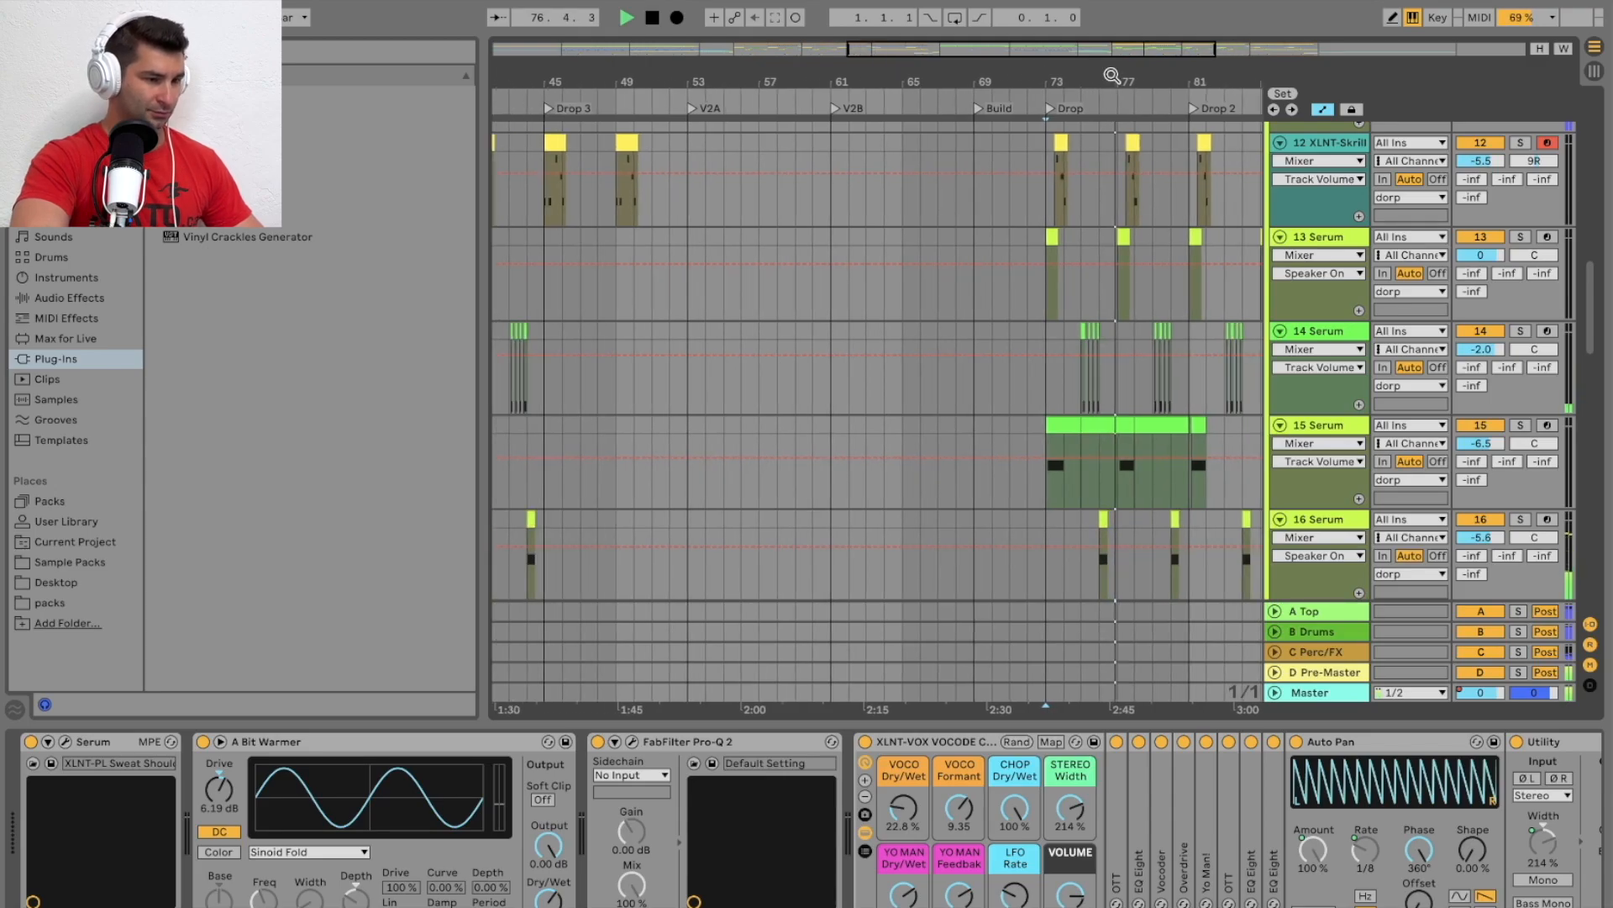
key("space")
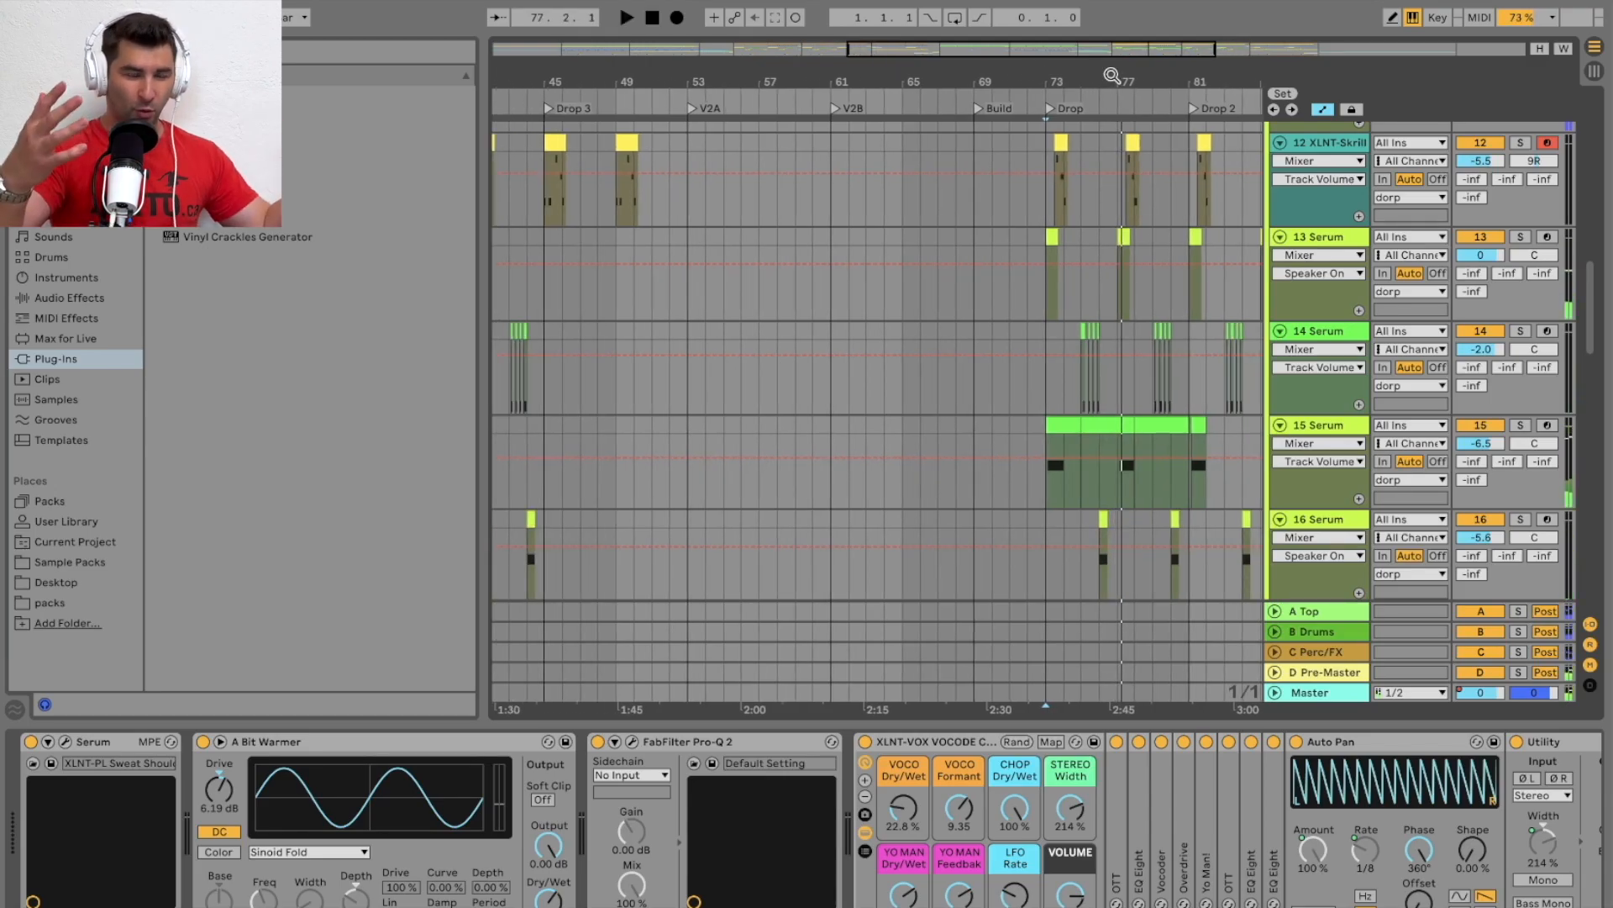
Solo the RSS2_90 drum loop track and play it from the V2A marker, then stop
scroll(852, 269, "up", 5)
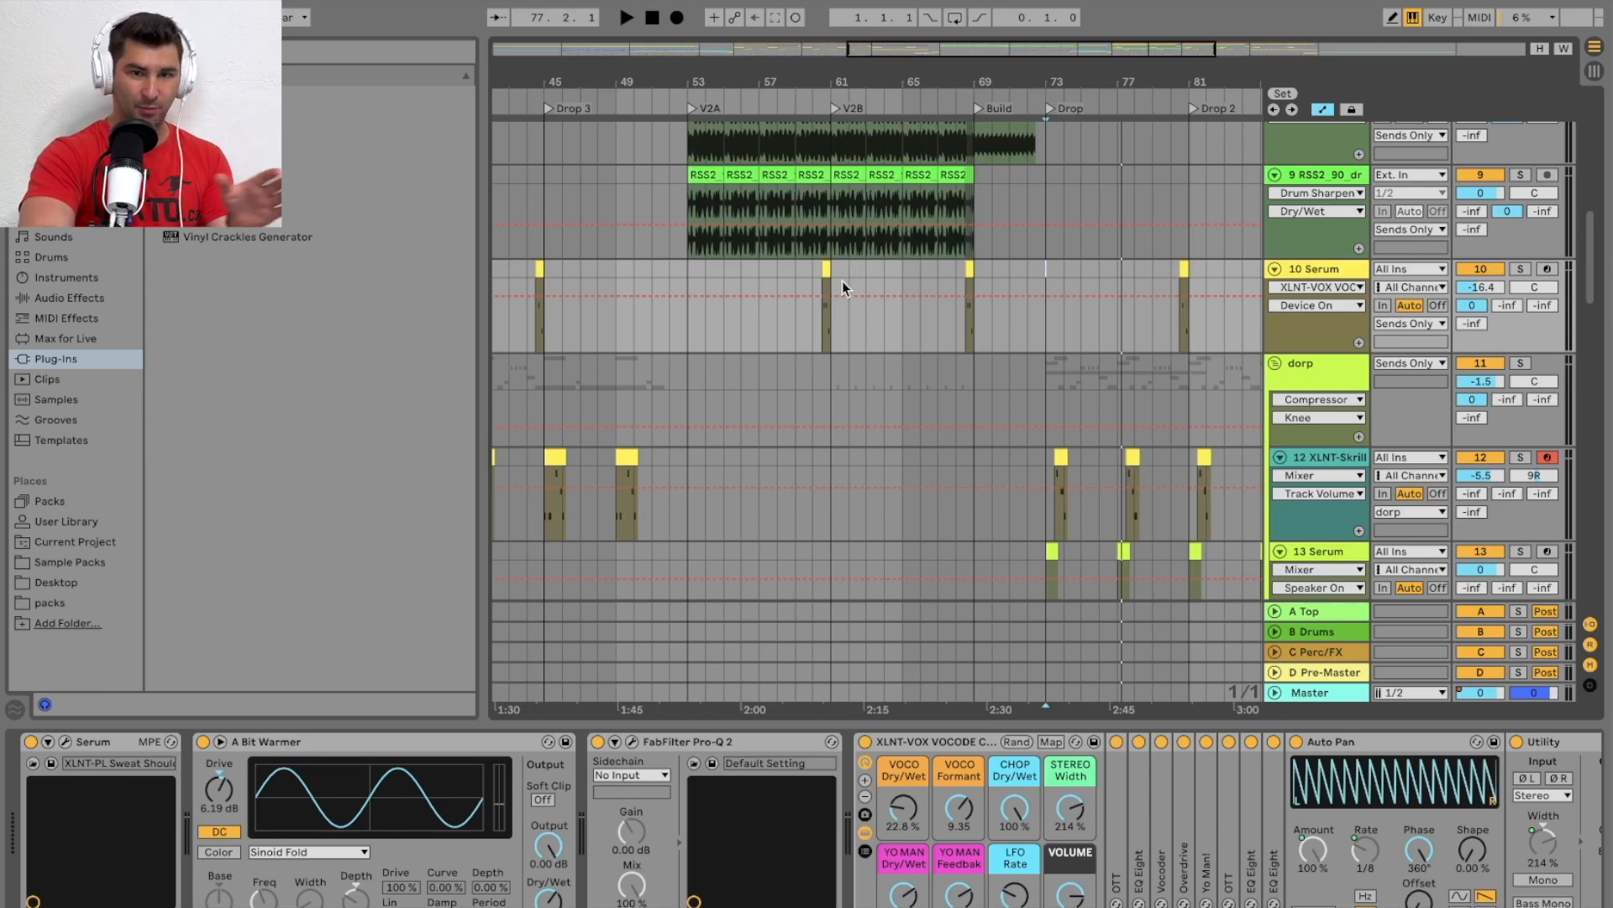
right_click(1309, 177)
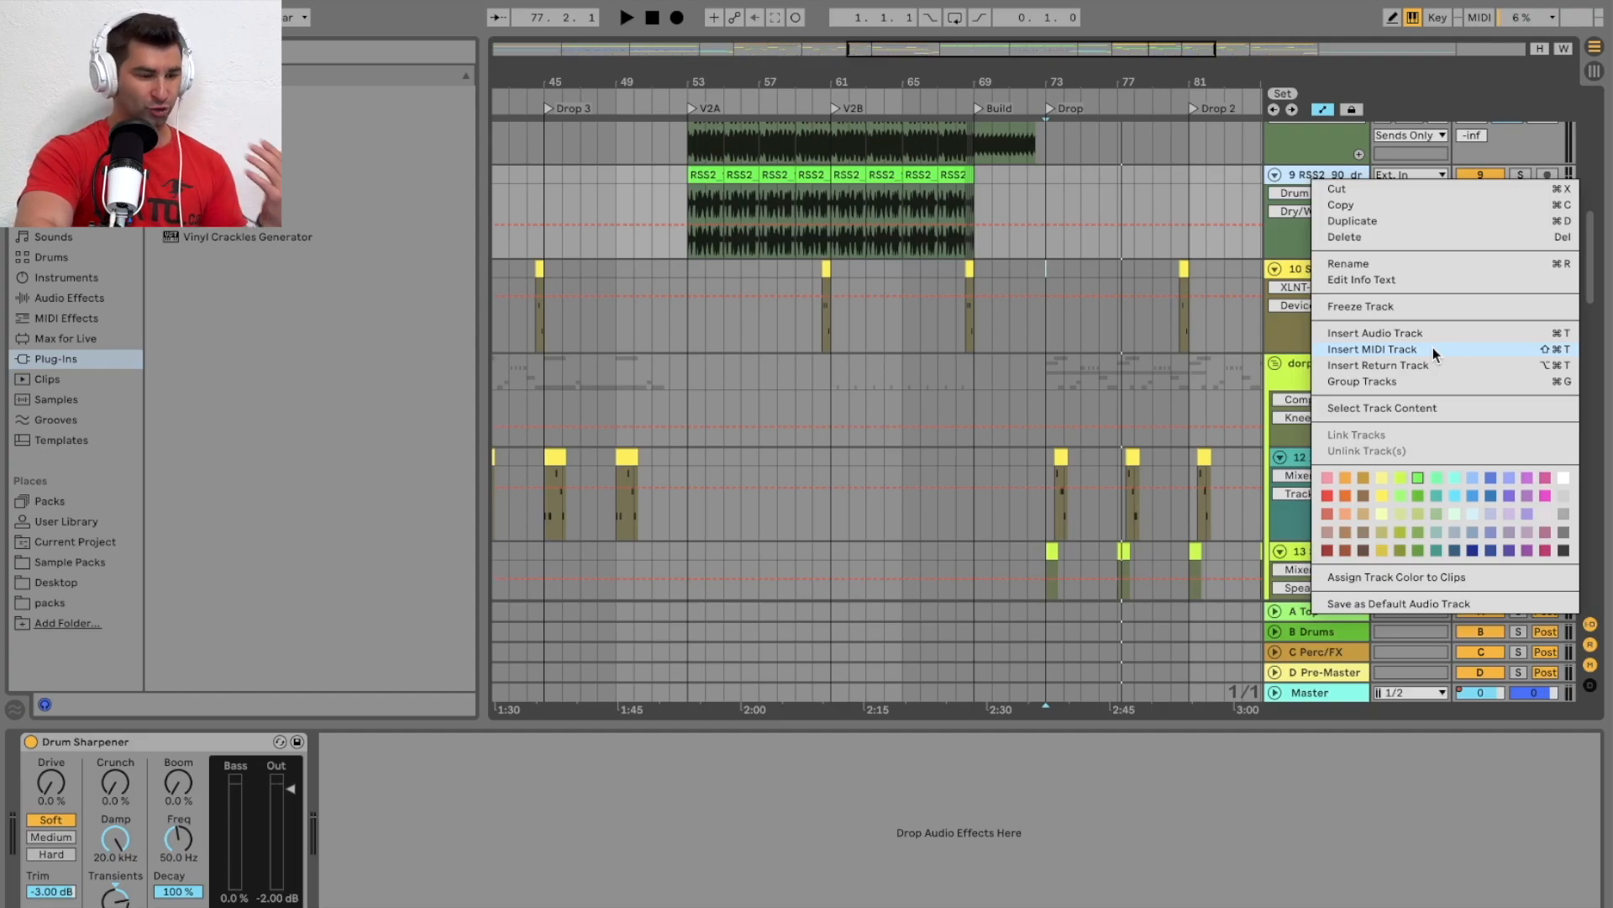
left_click(695, 84)
left_click_drag(695, 84, 682, 79)
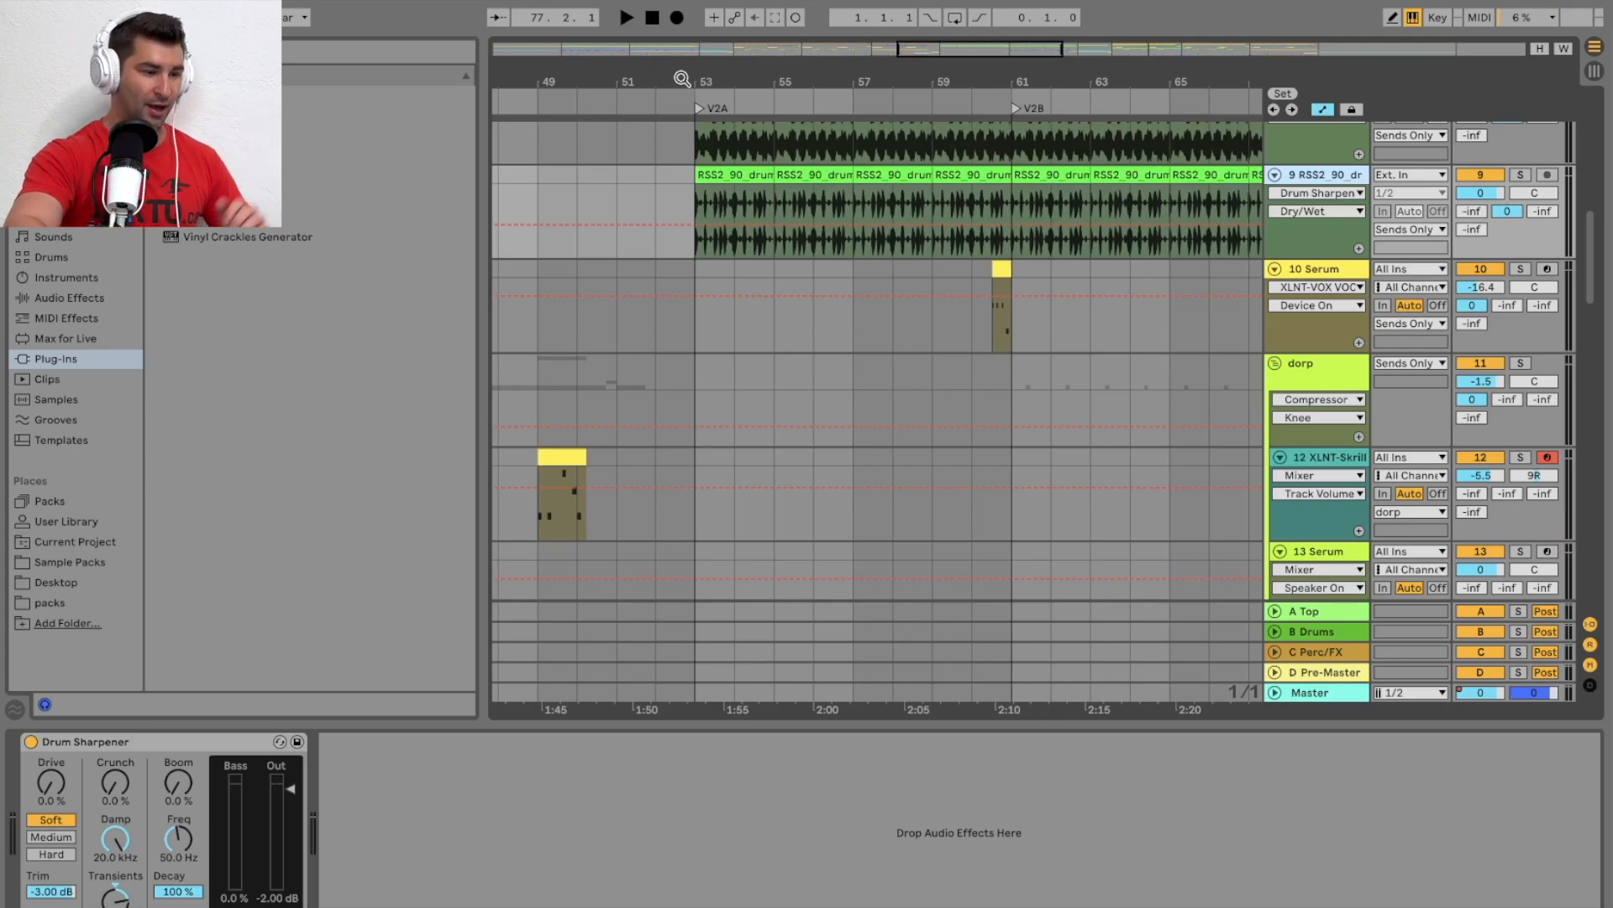
scroll(681, 210, "up", 2)
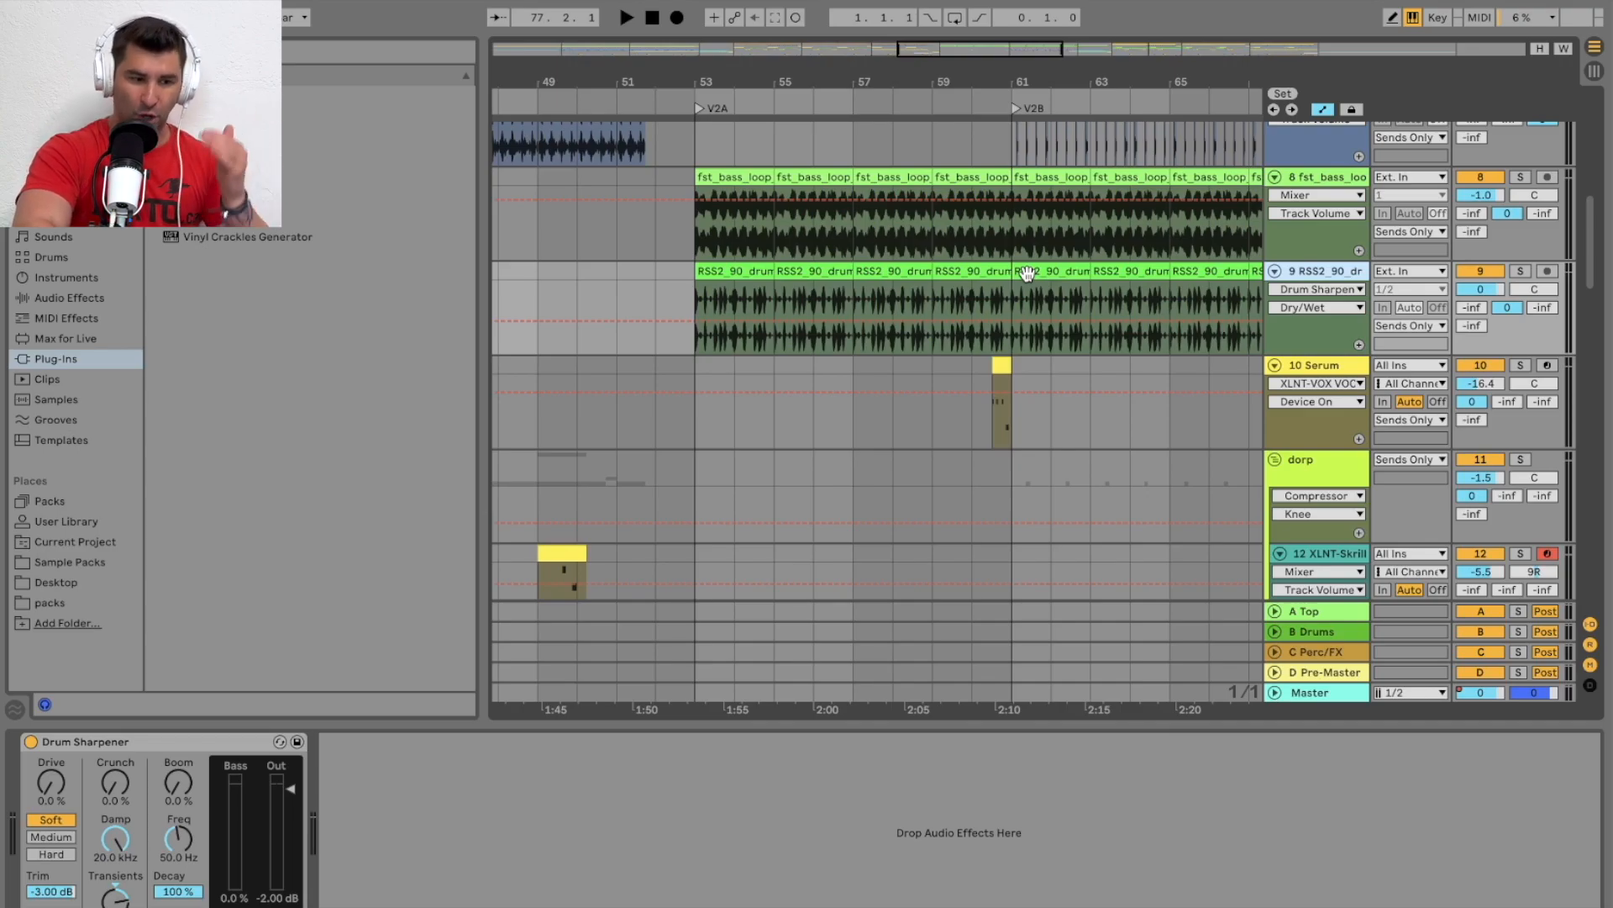
left_click(1520, 271)
left_click(707, 108)
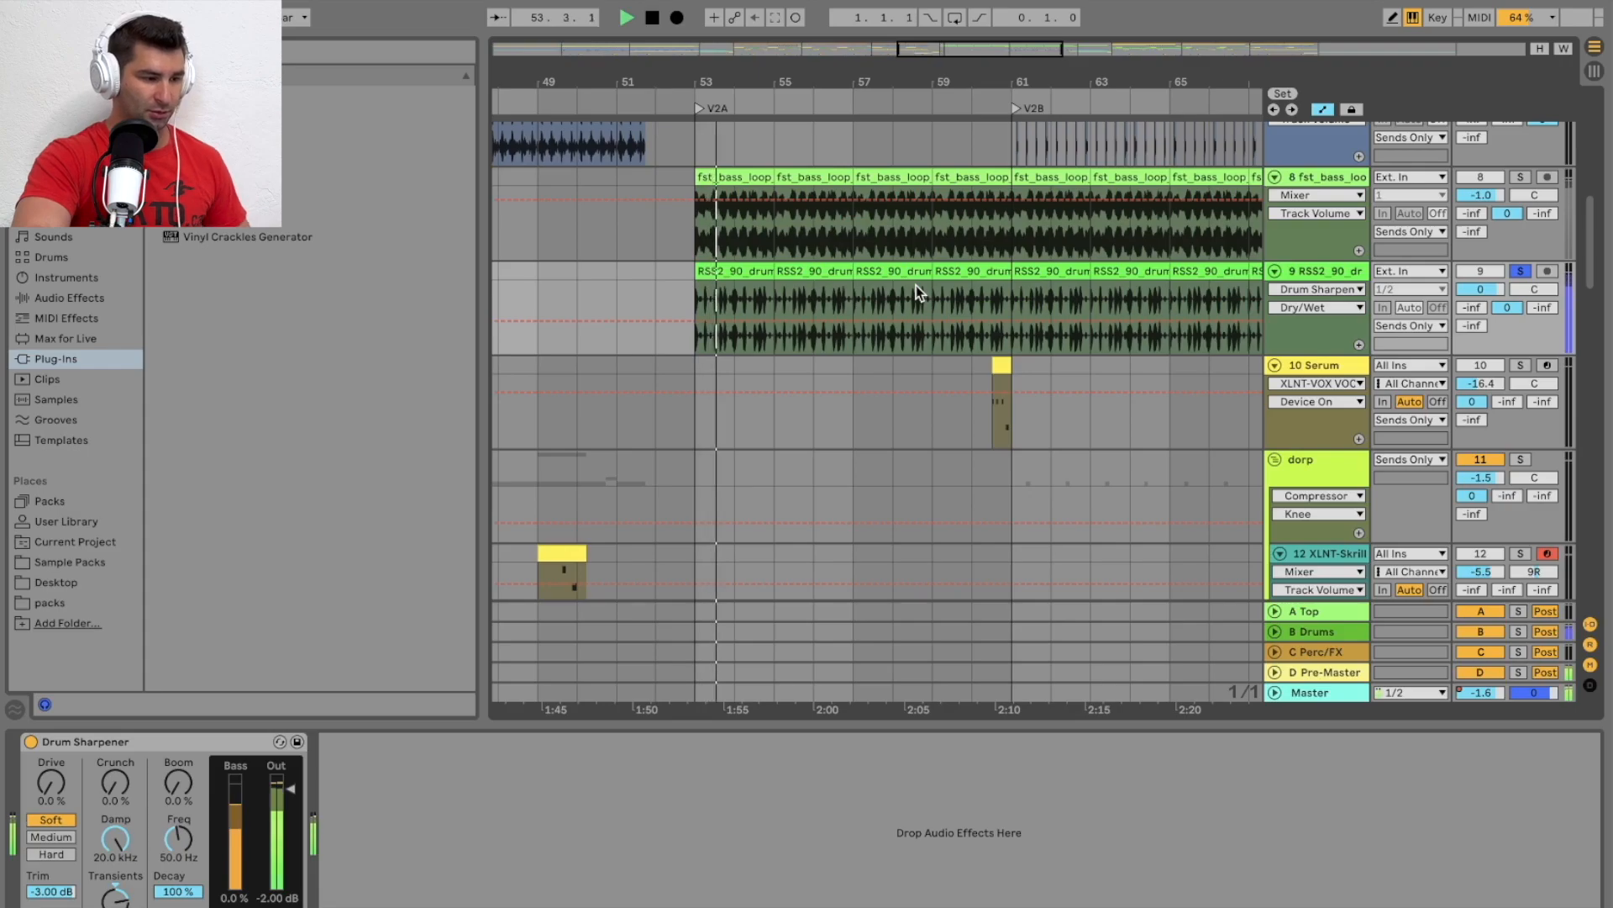
scroll(815, 305, "up", 2)
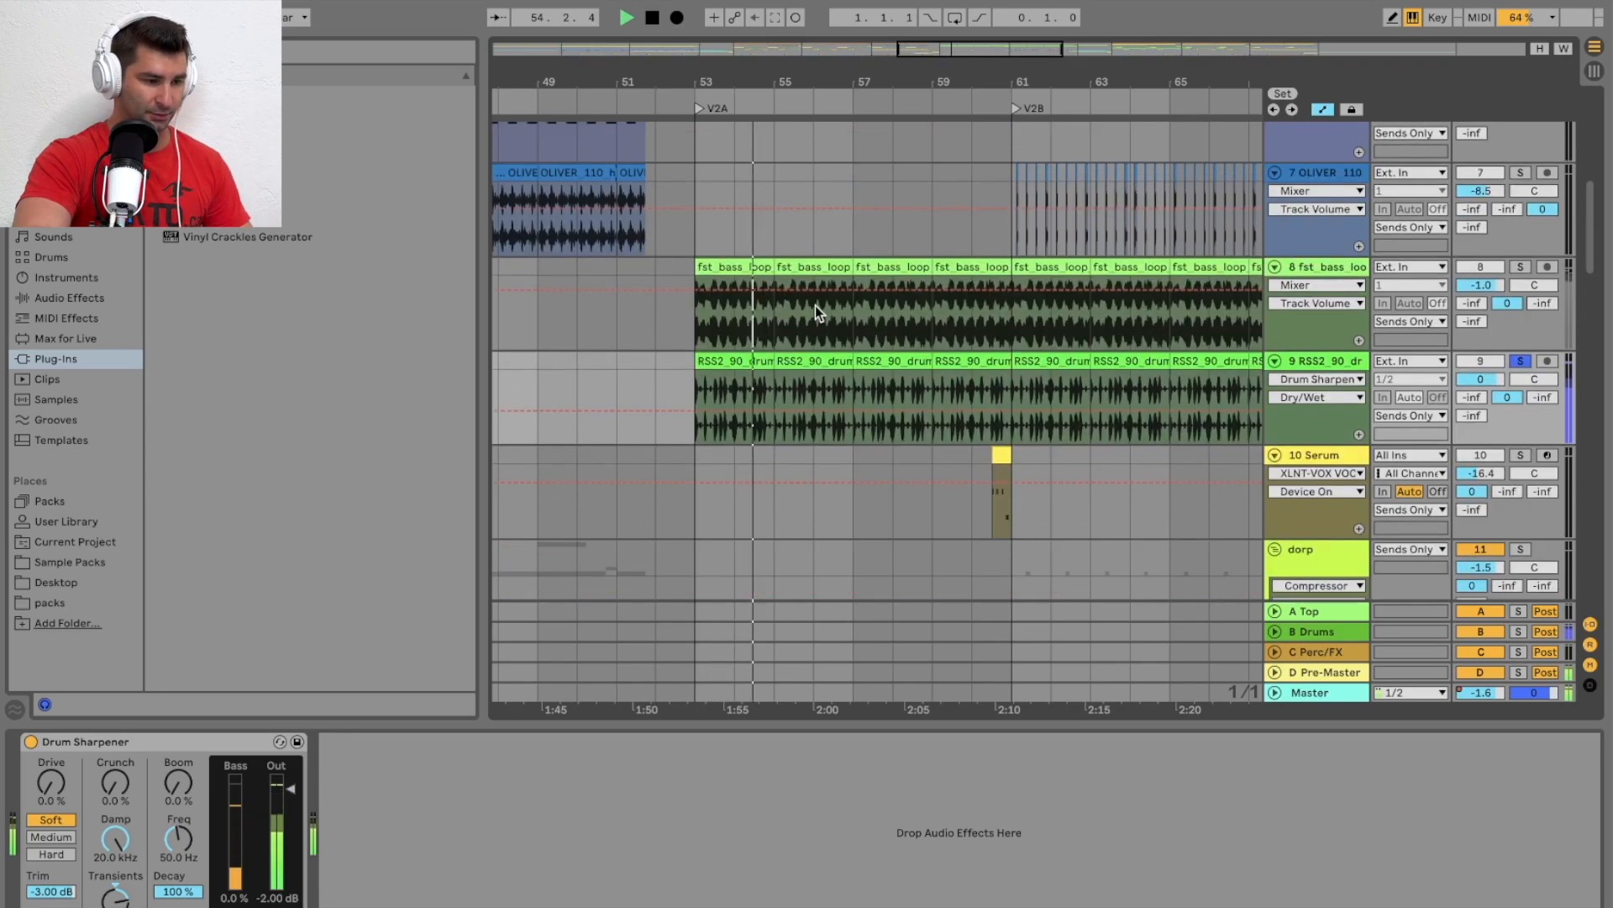
key("space")
Examine the MIDI notes of the clap clip at Drop 3, and return to the track's devices
left_click_drag(685, 74, 1032, 68)
scroll(912, 285, "up", 1)
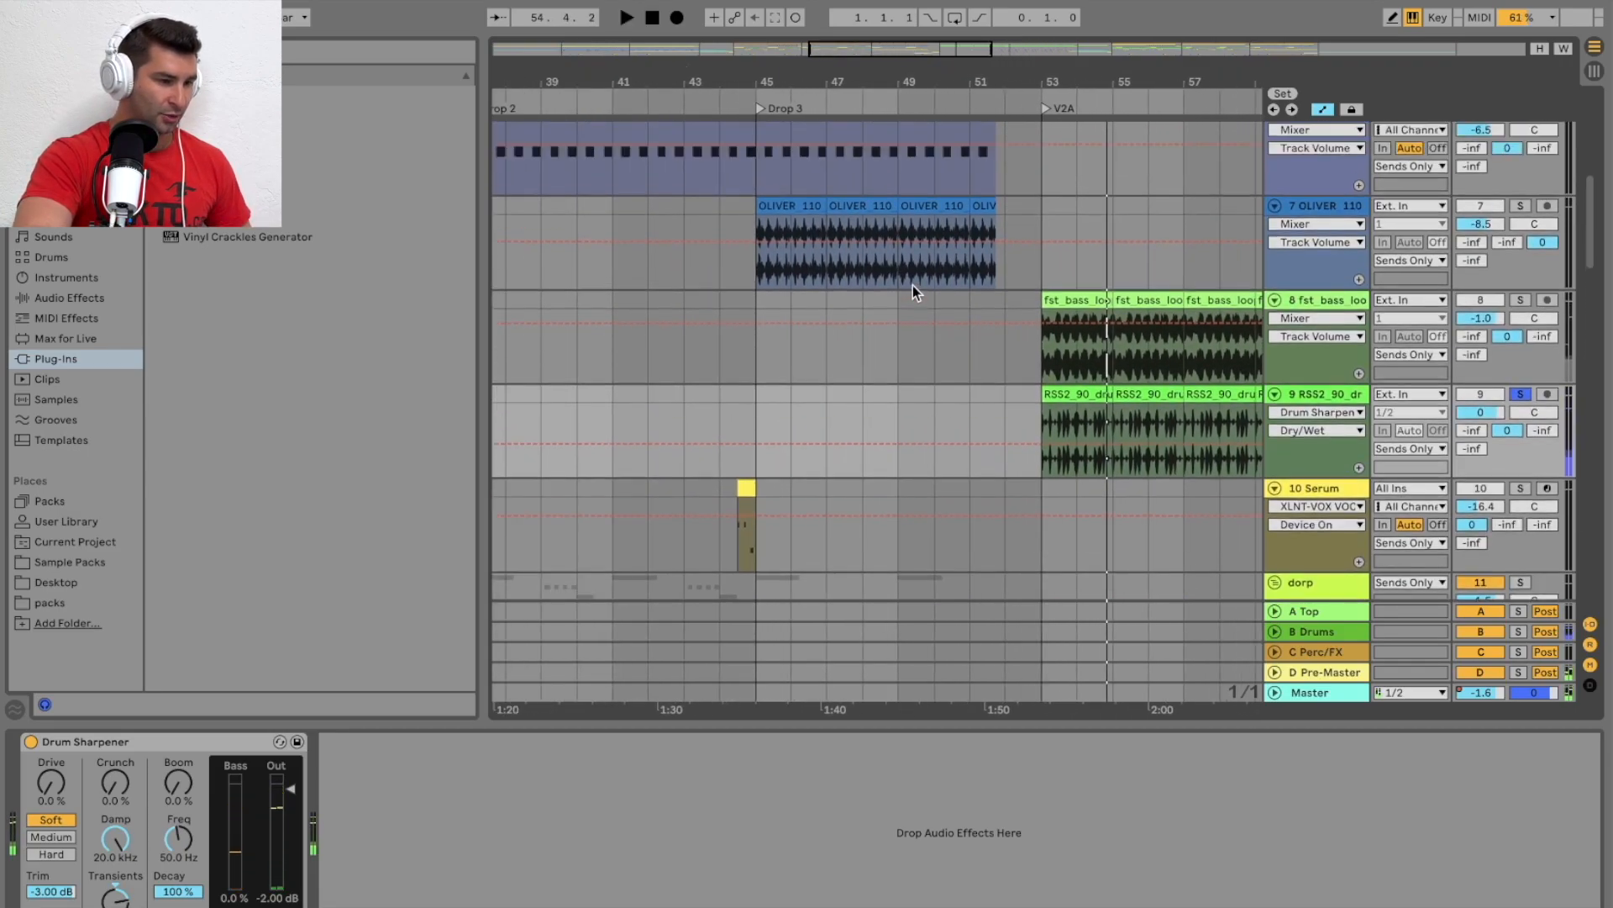
scroll(907, 269, "up", 1)
left_click(891, 170)
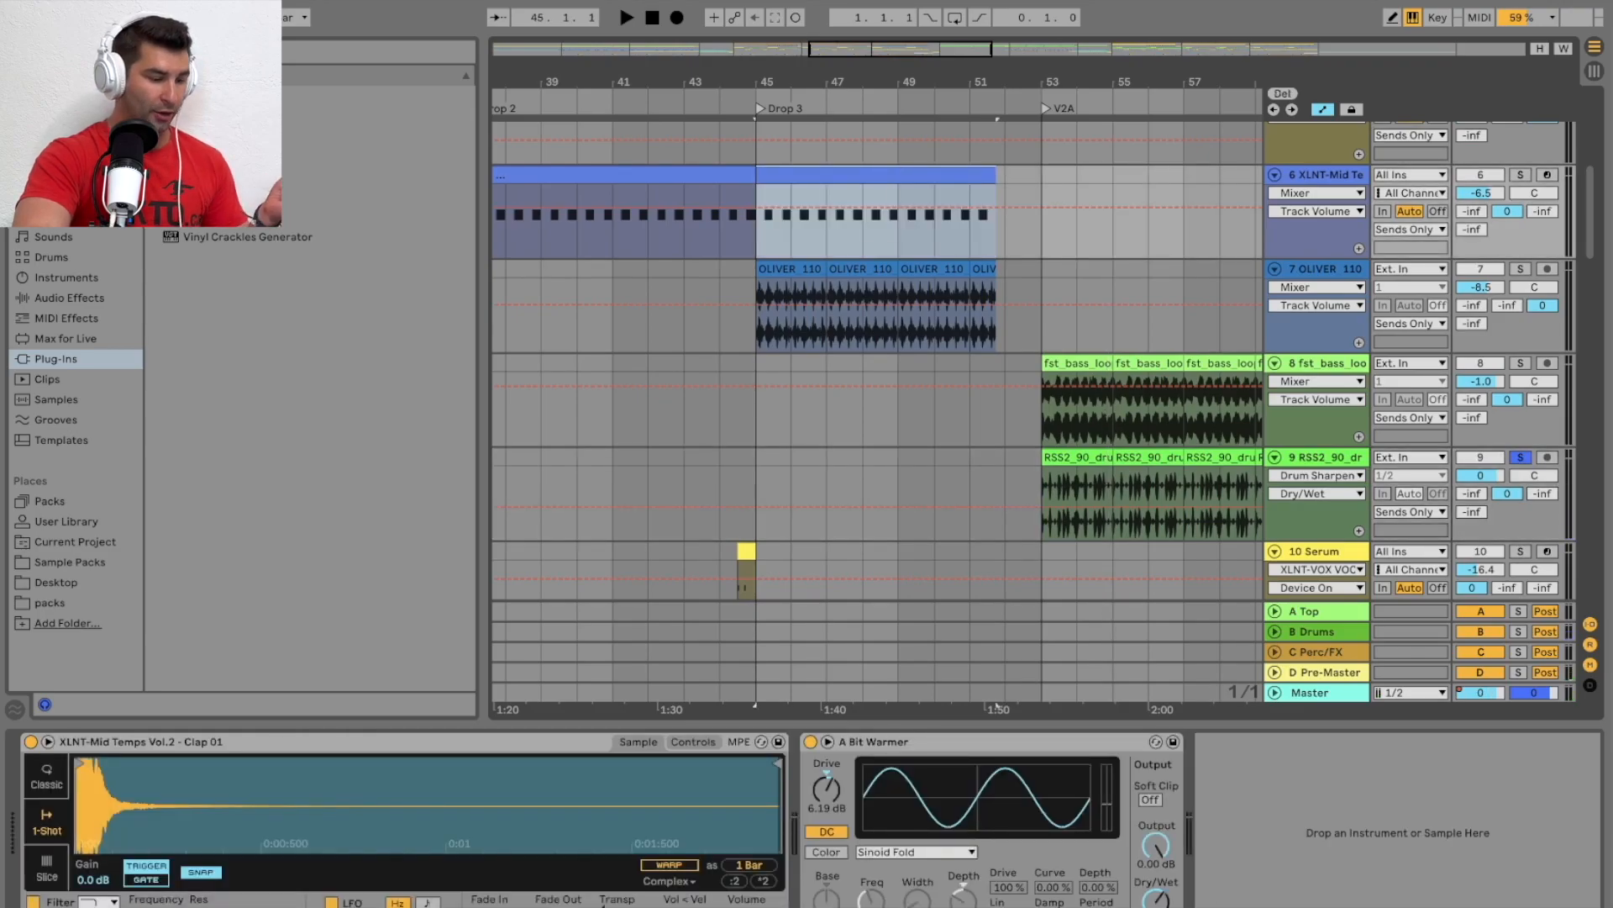
double_click(891, 165)
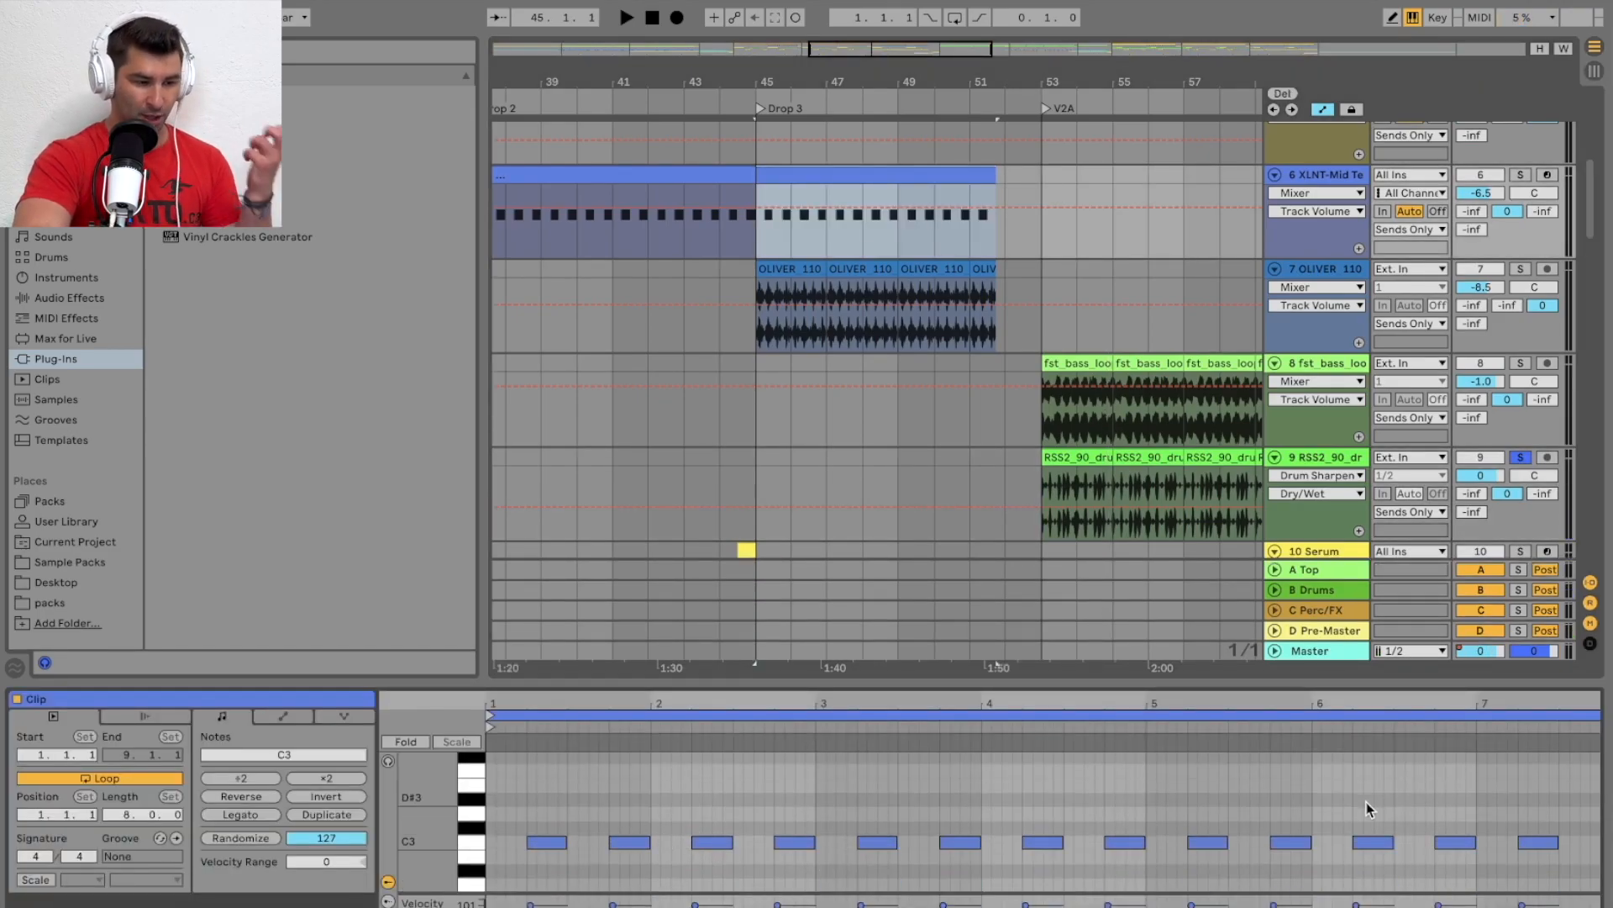
key("shift+Tab")
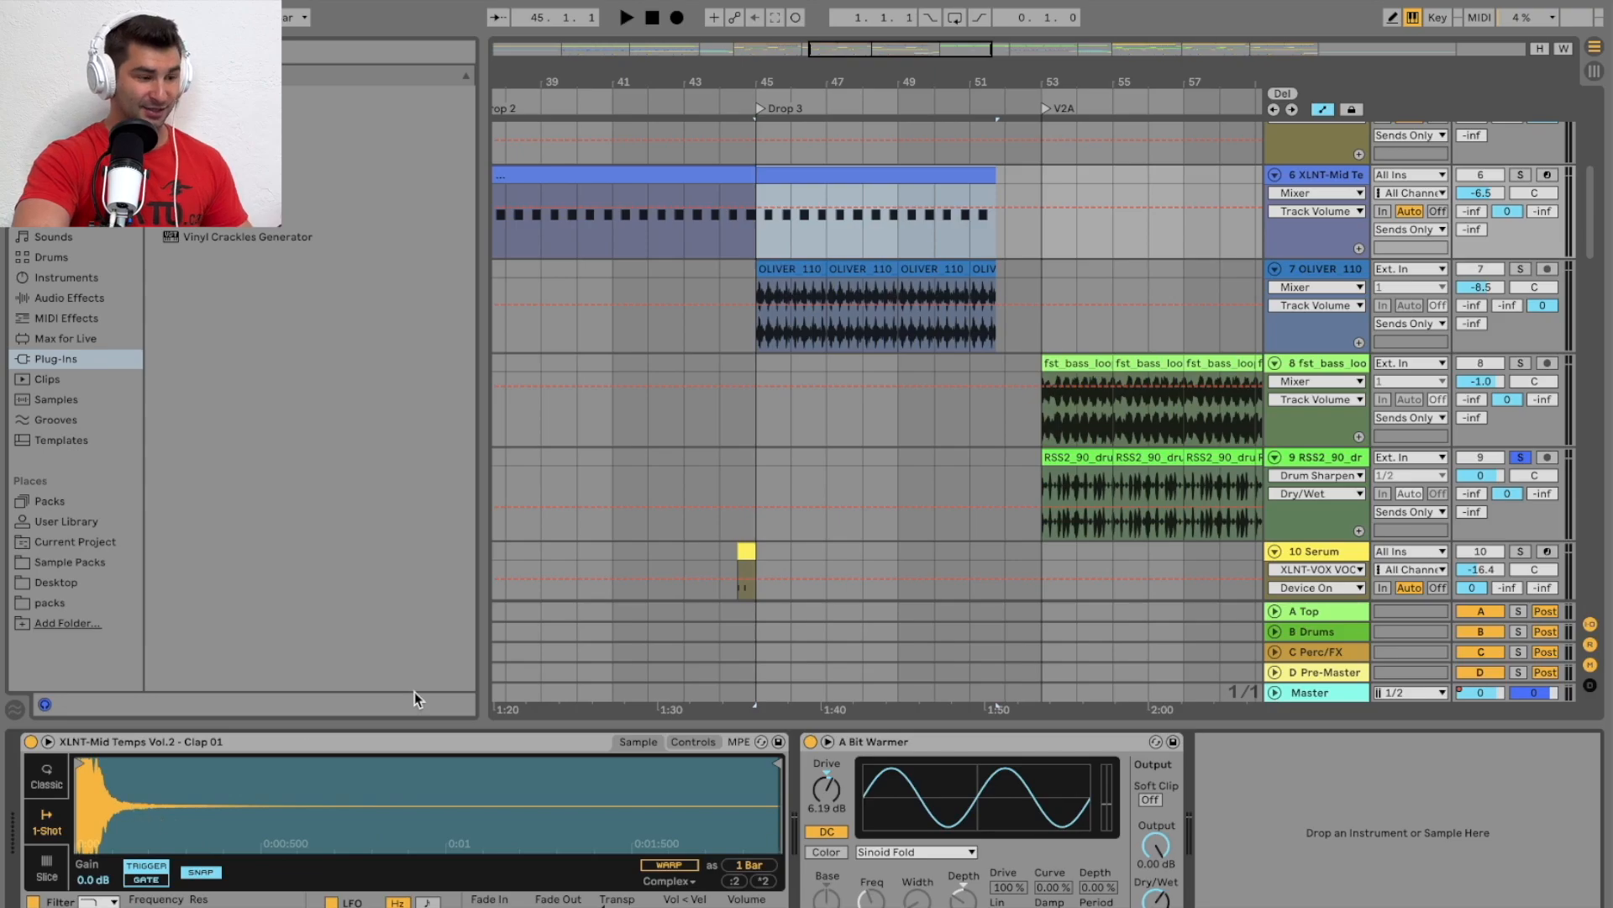
Solo the XLNT-Mid Temps clap track and play it from Drop 3, then stop
left_click(1520, 174)
left_click(748, 96)
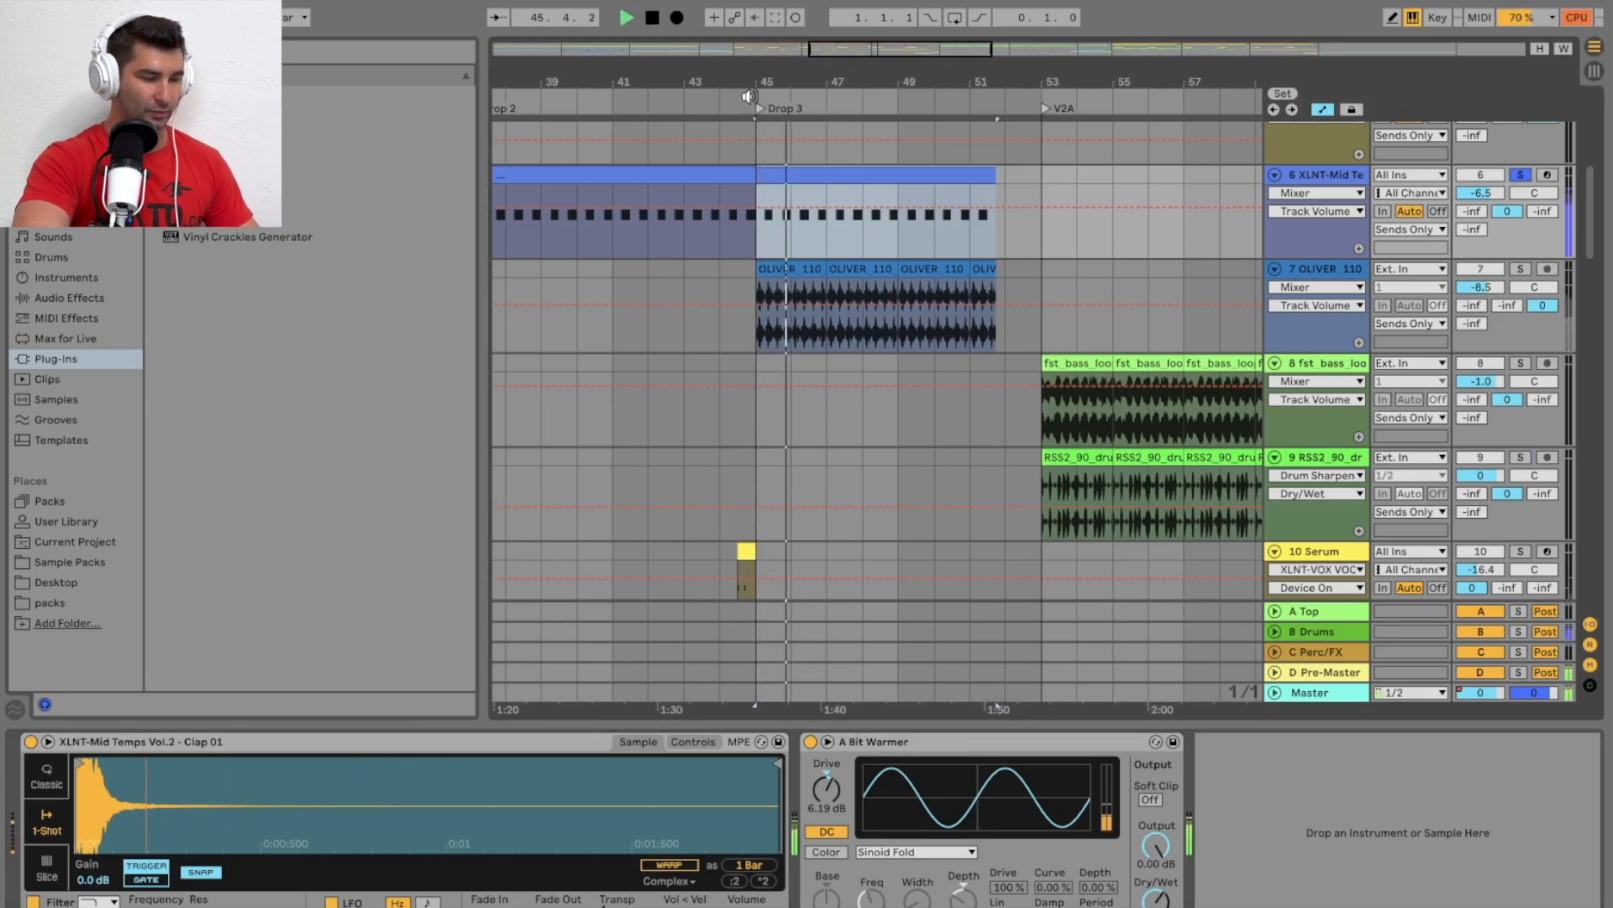
key("space")
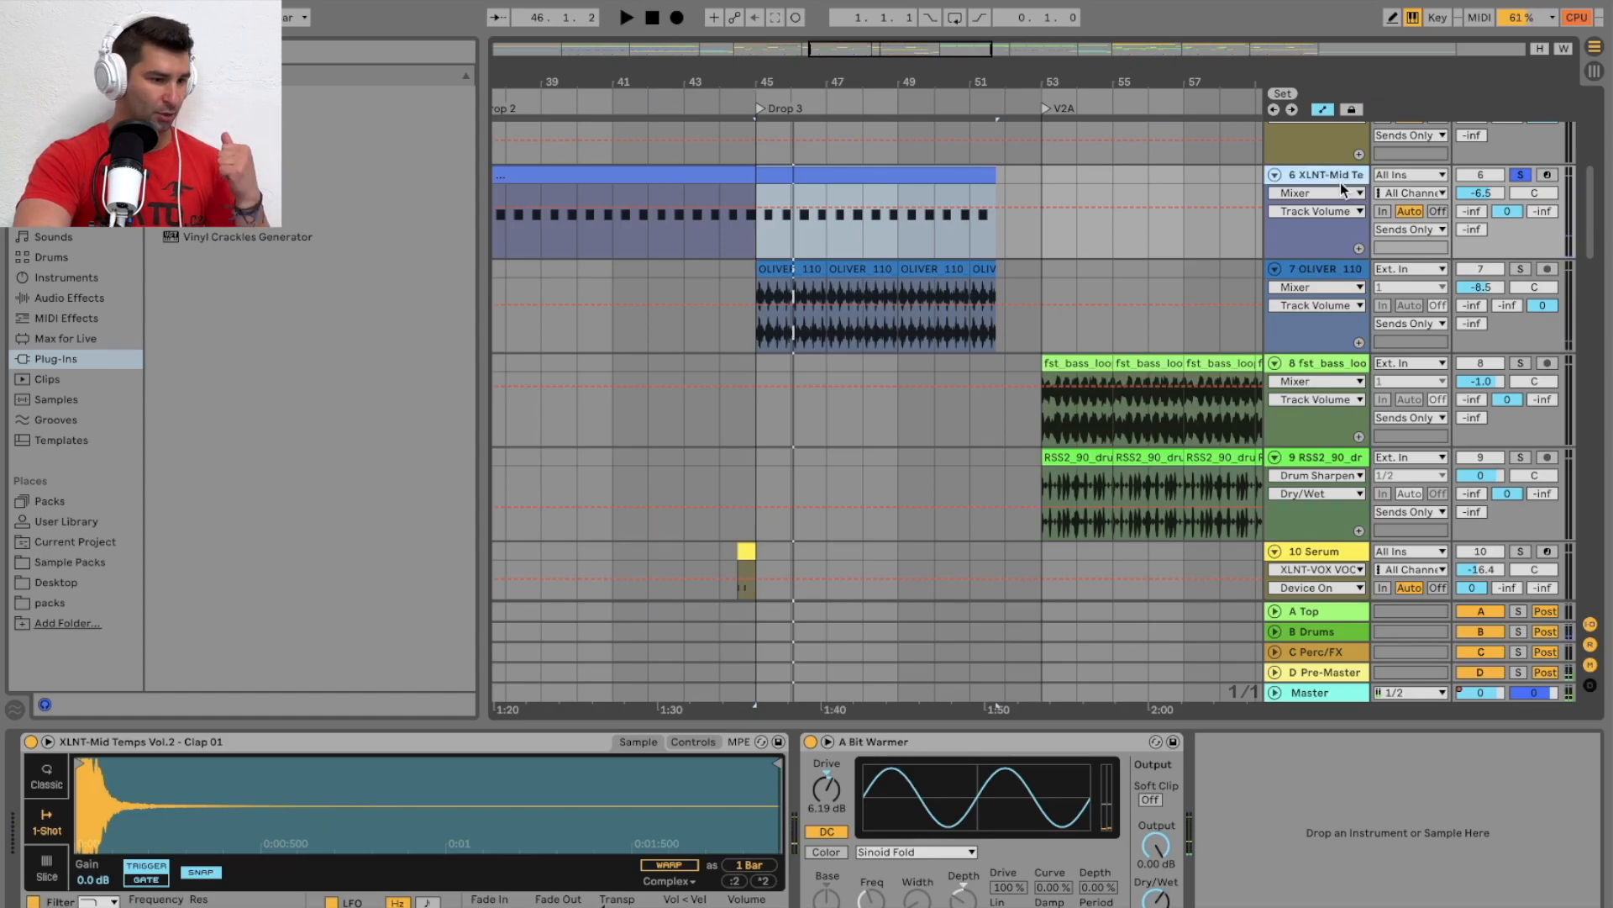
Insert a new audio track below the XLNT-Mid Temps clap track and solo it
right_click(1342, 178)
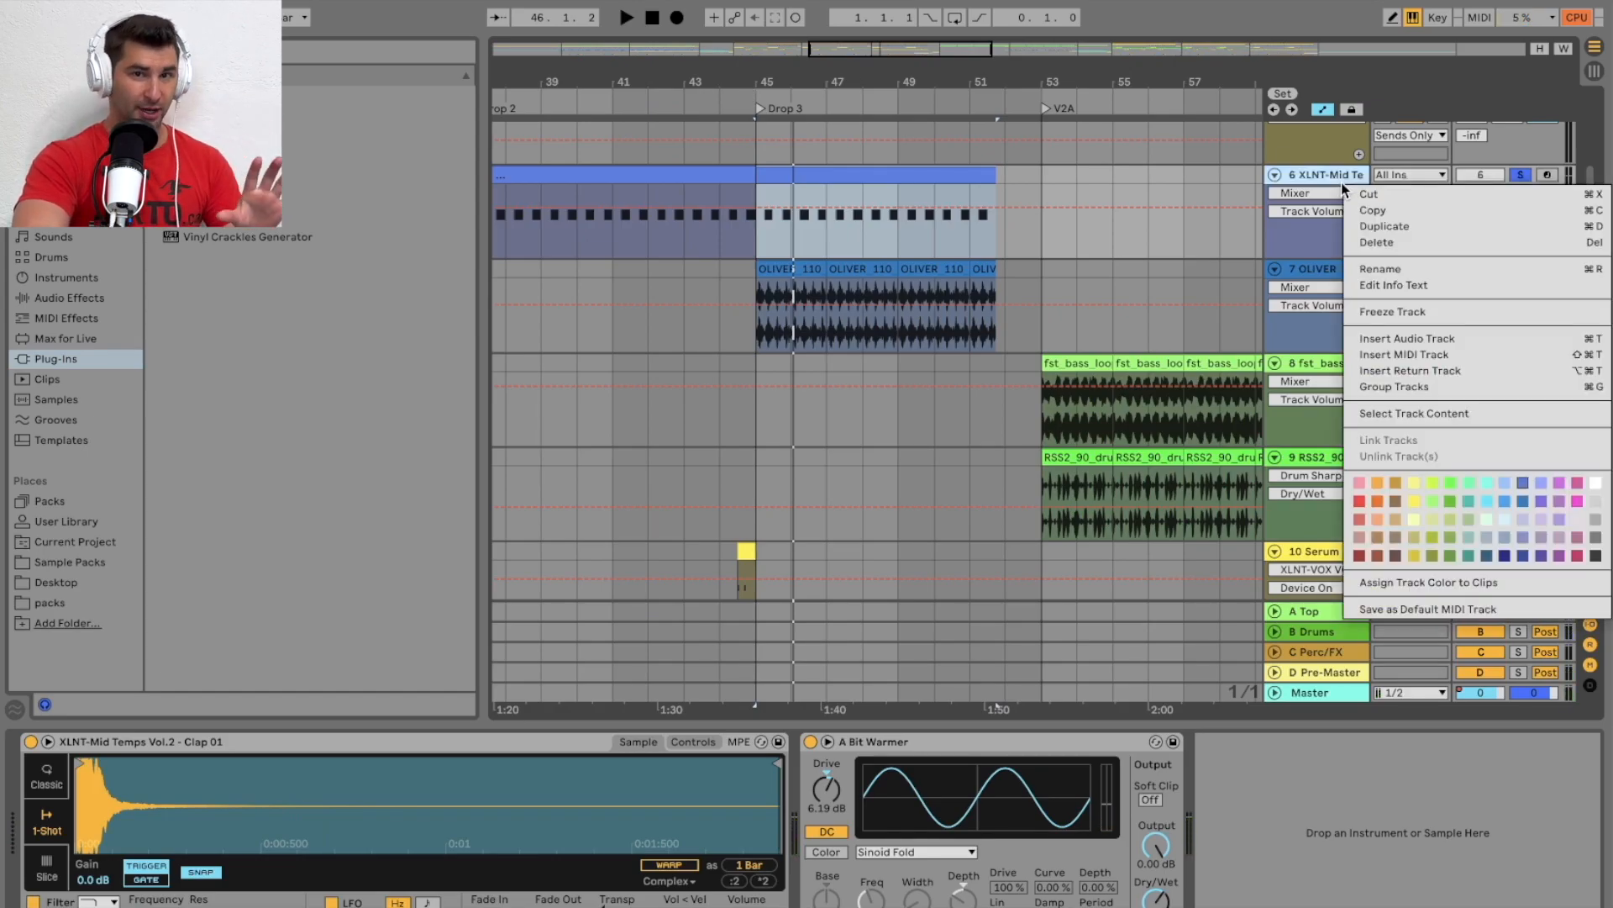
left_click(1394, 339)
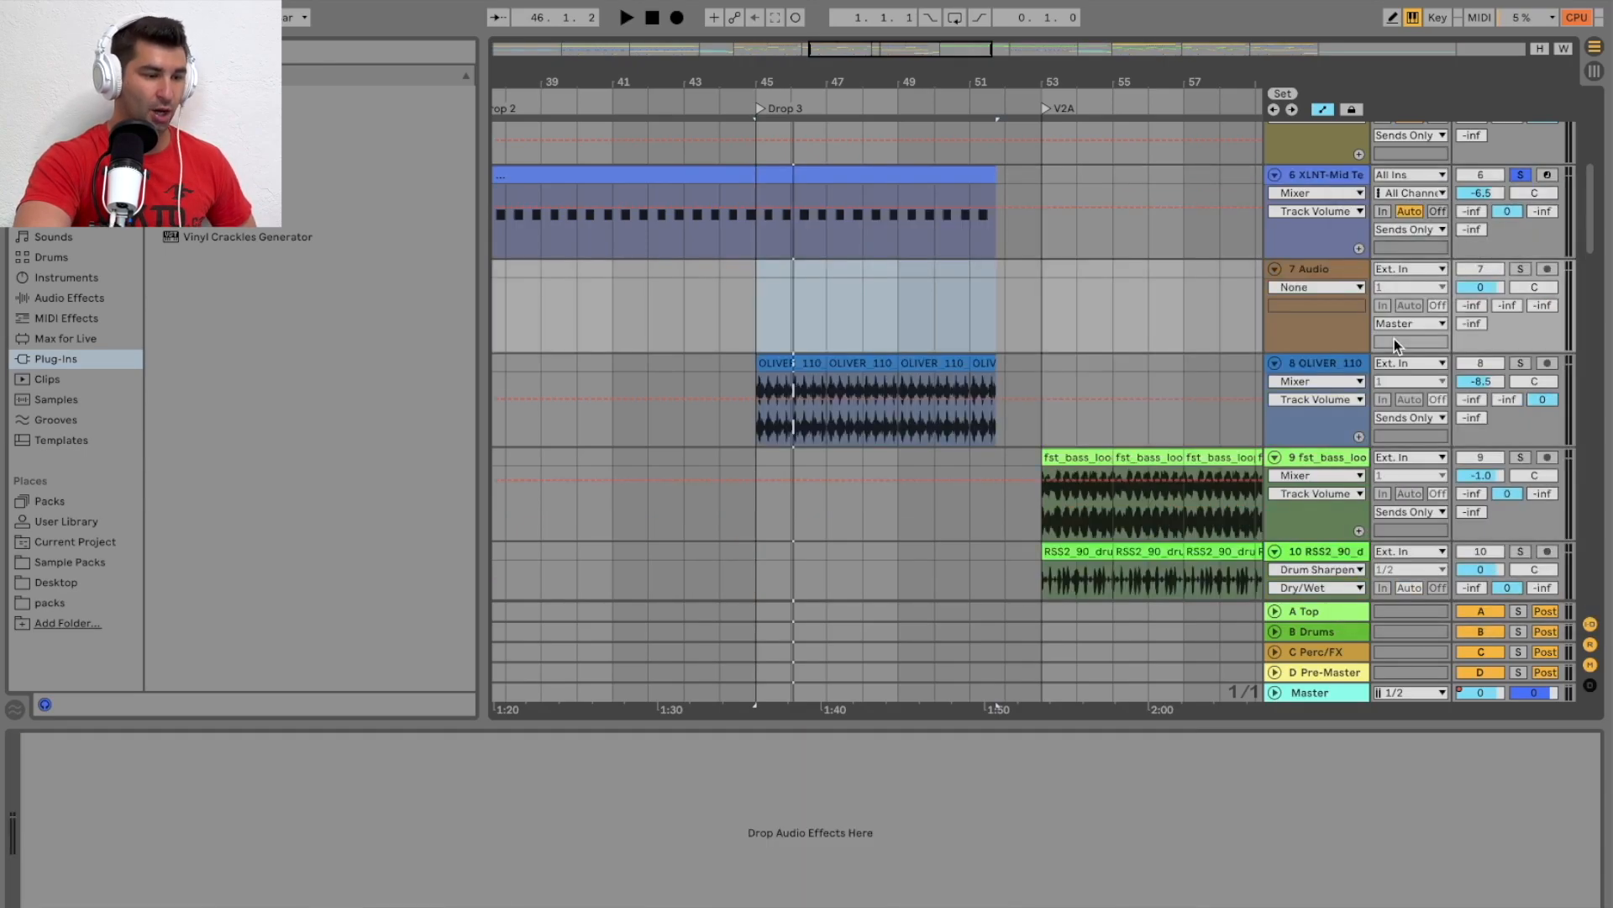
left_click(1327, 270)
left_click(1328, 274)
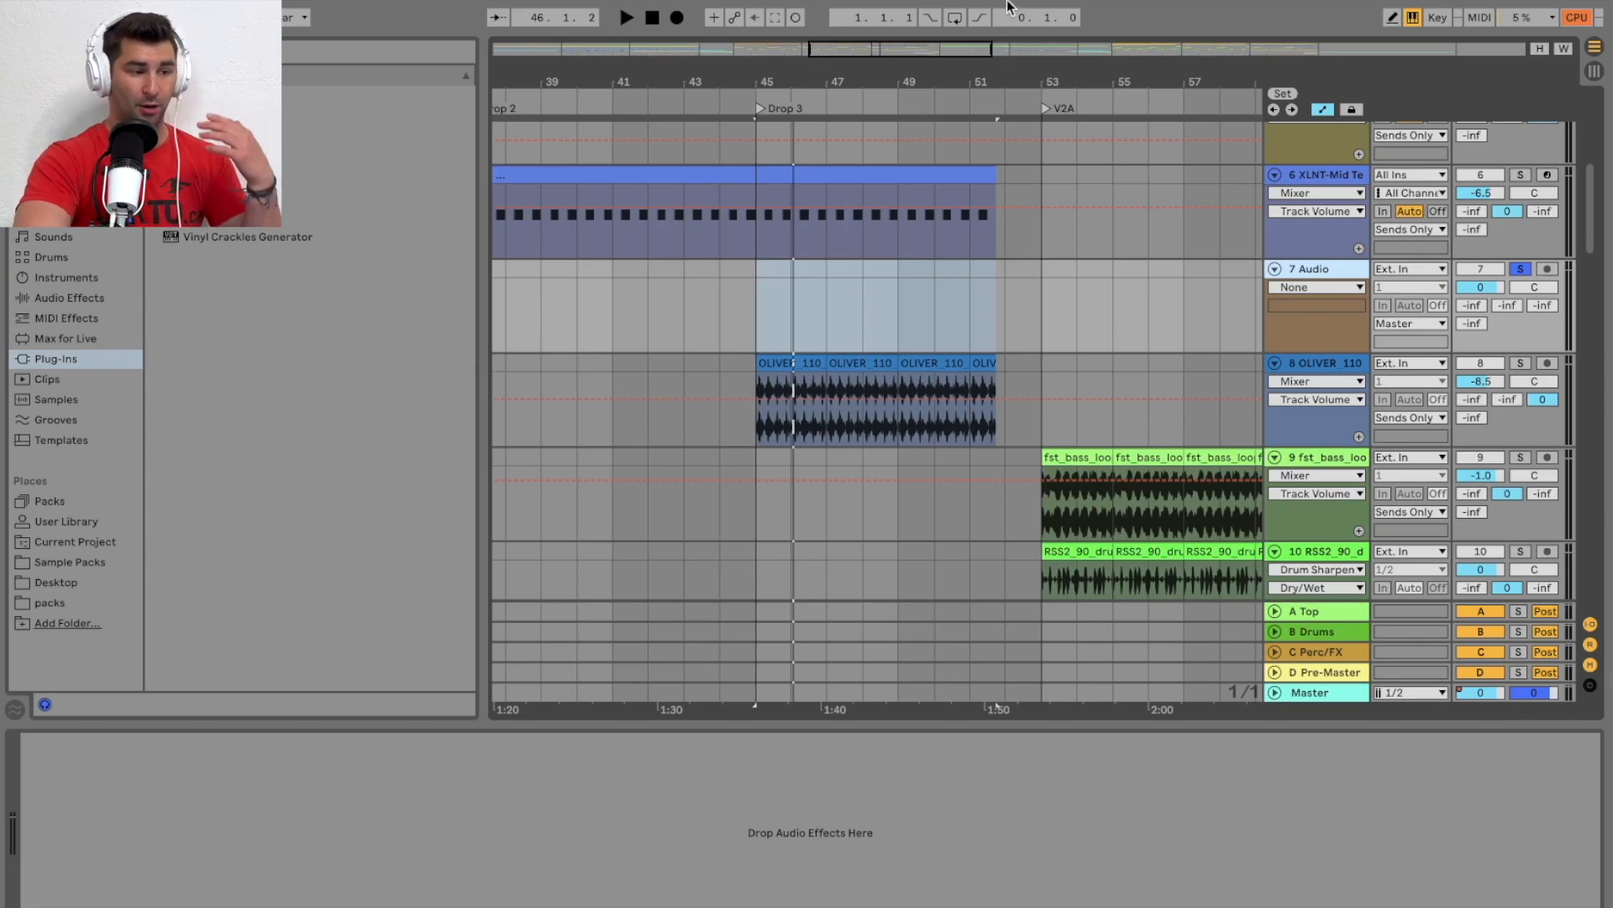
Browse the sample packs to the Kicks in XLNT-Gorilla - Early Access and audition Kick 02, Kick 04 and Kick 03
left_click(80, 563)
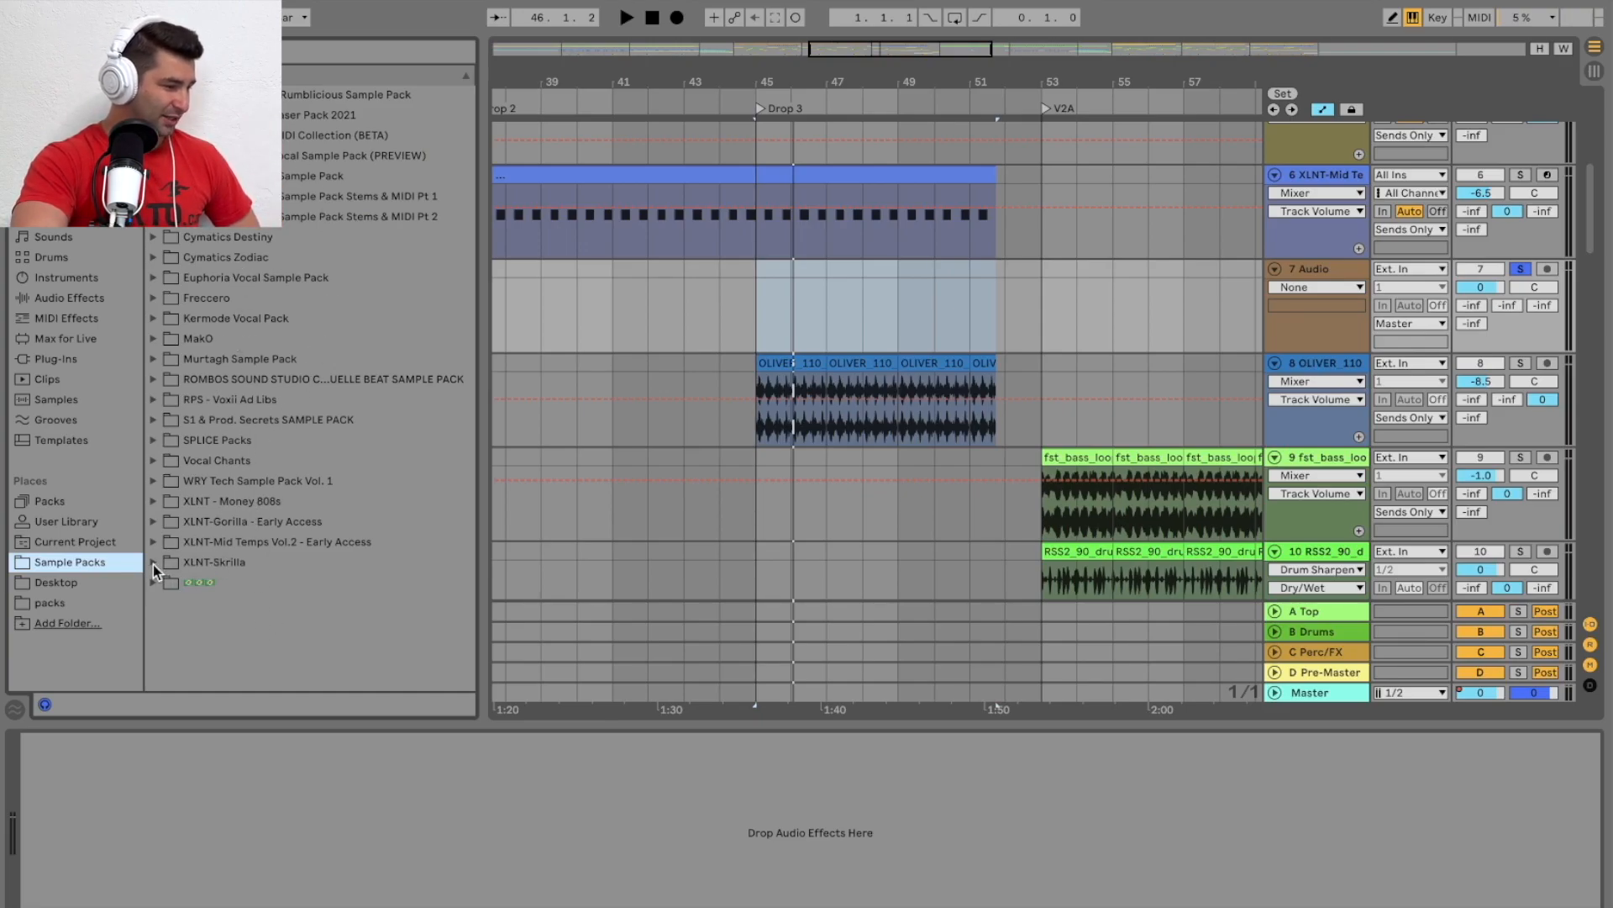
left_click(158, 521)
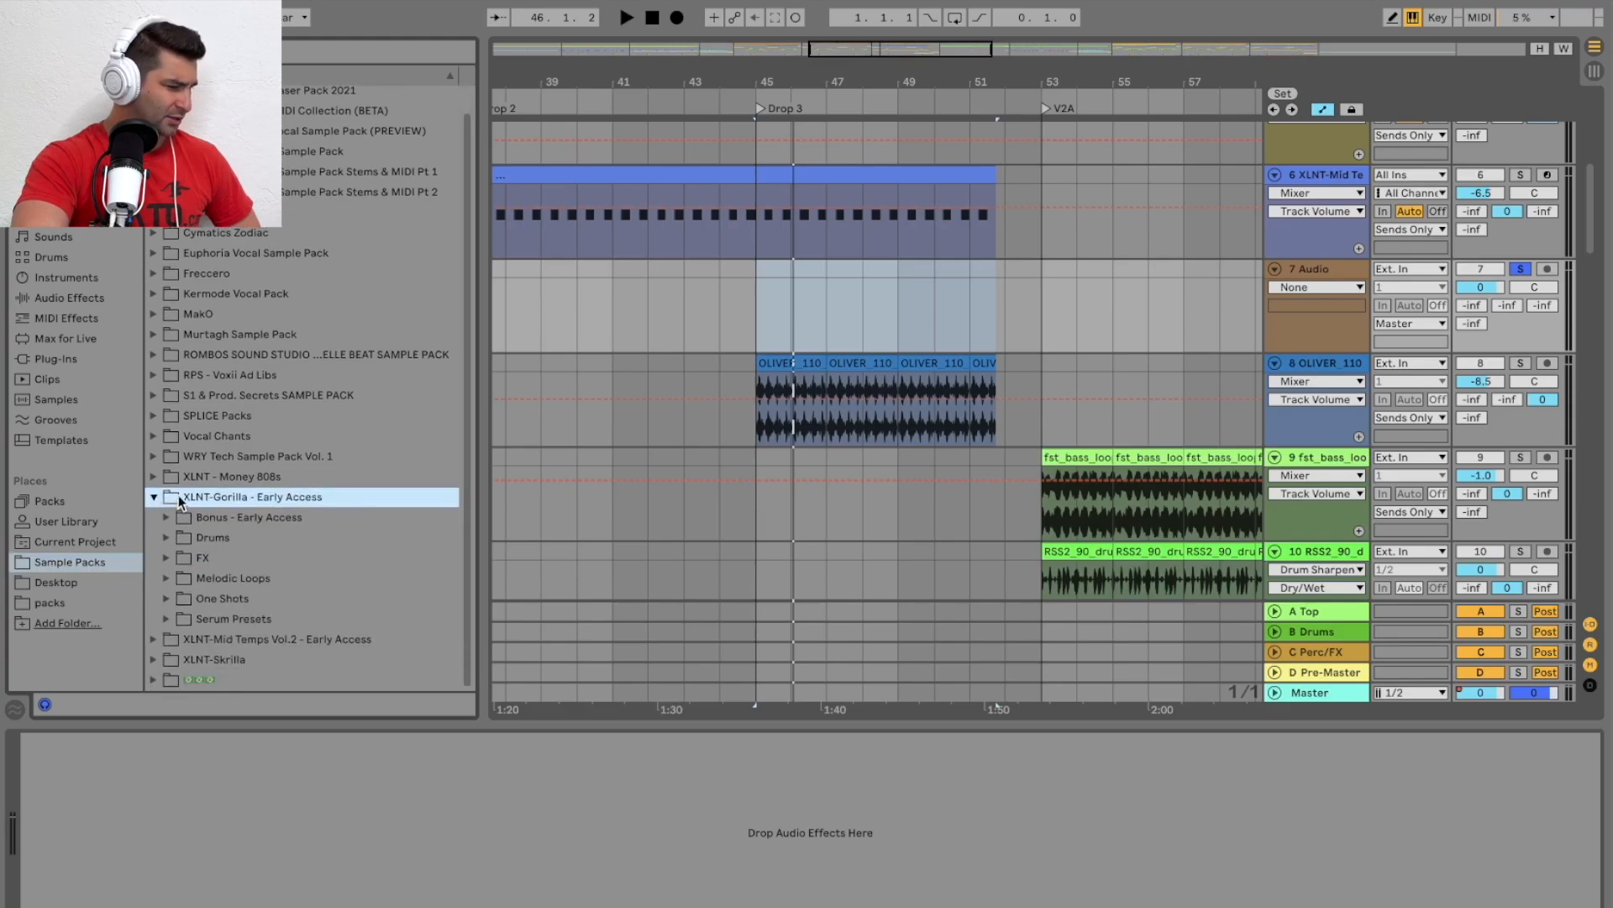
left_click(166, 537)
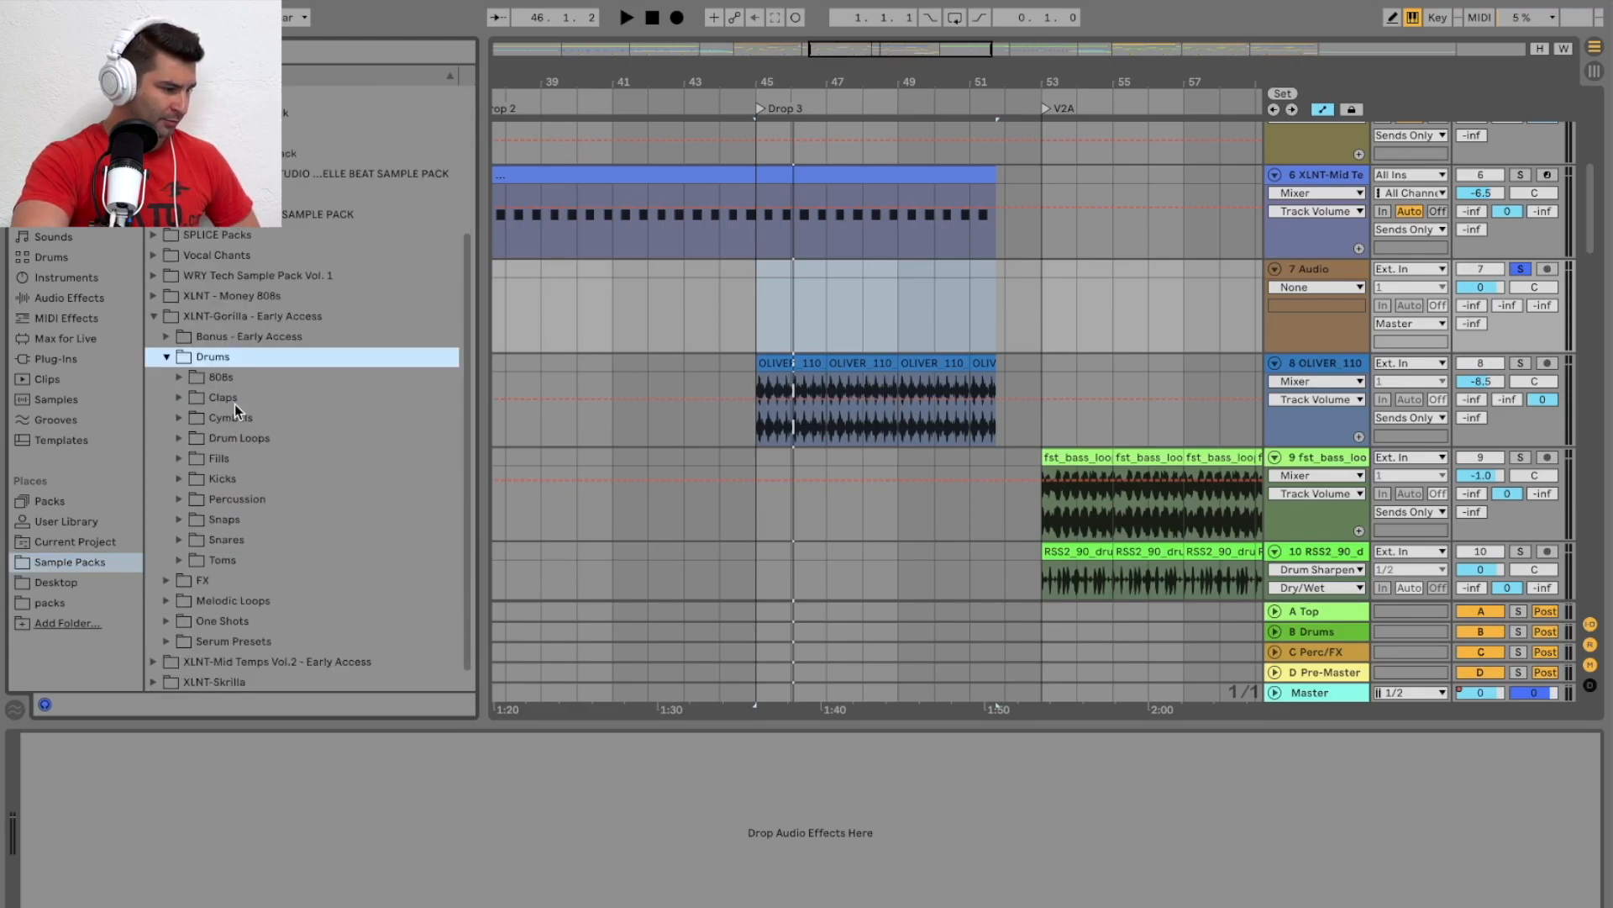
left_click(183, 481)
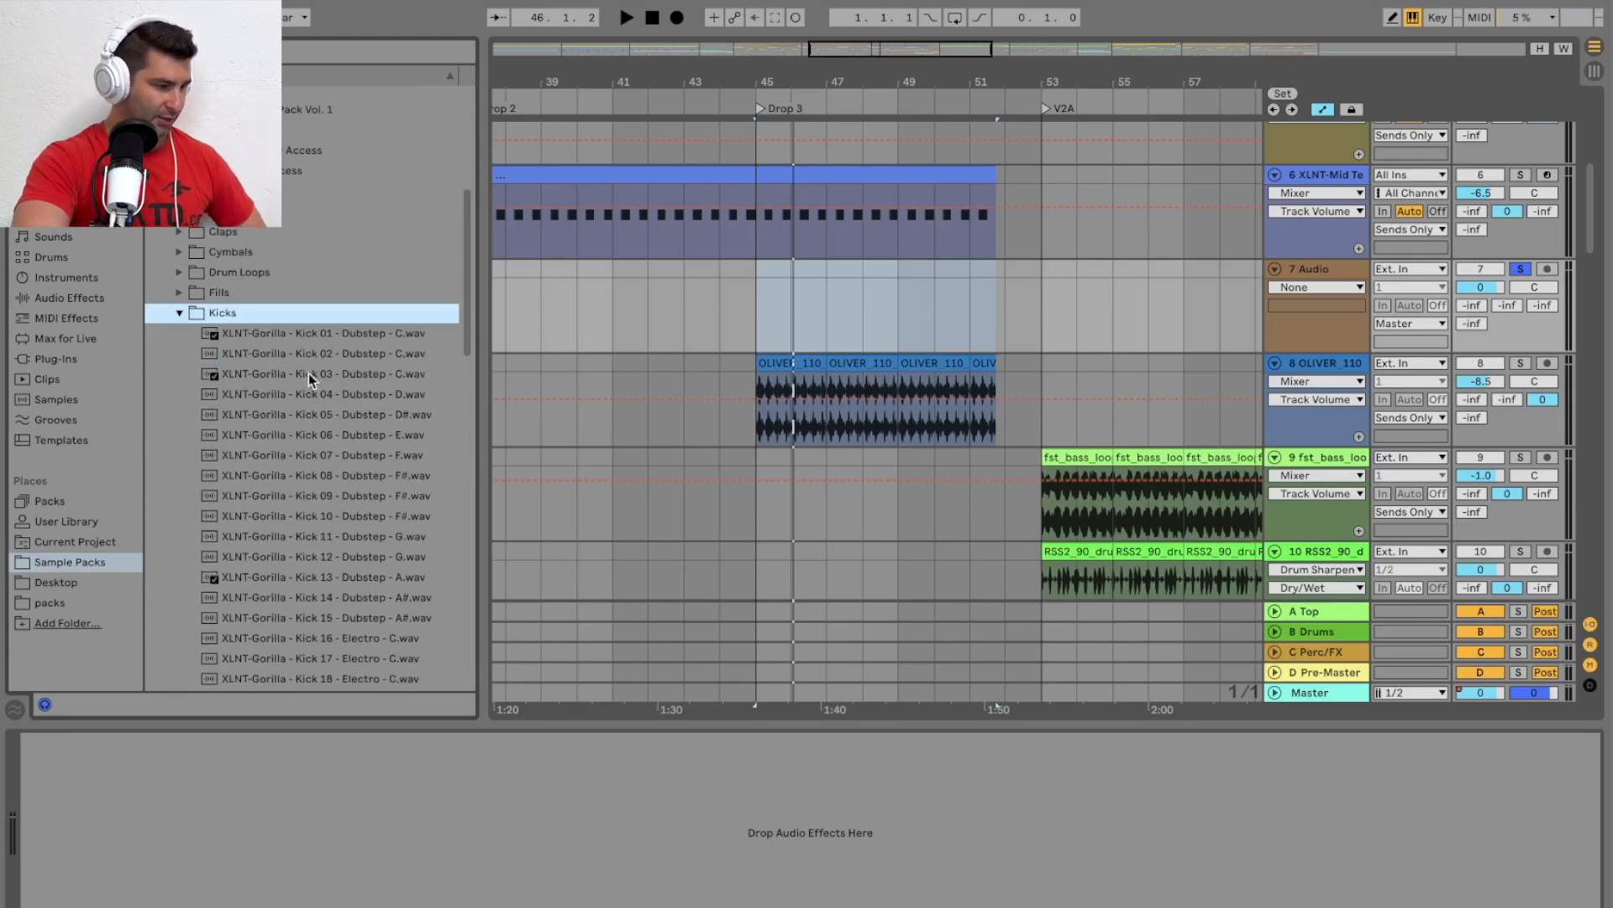
left_click(345, 353)
left_click(334, 395)
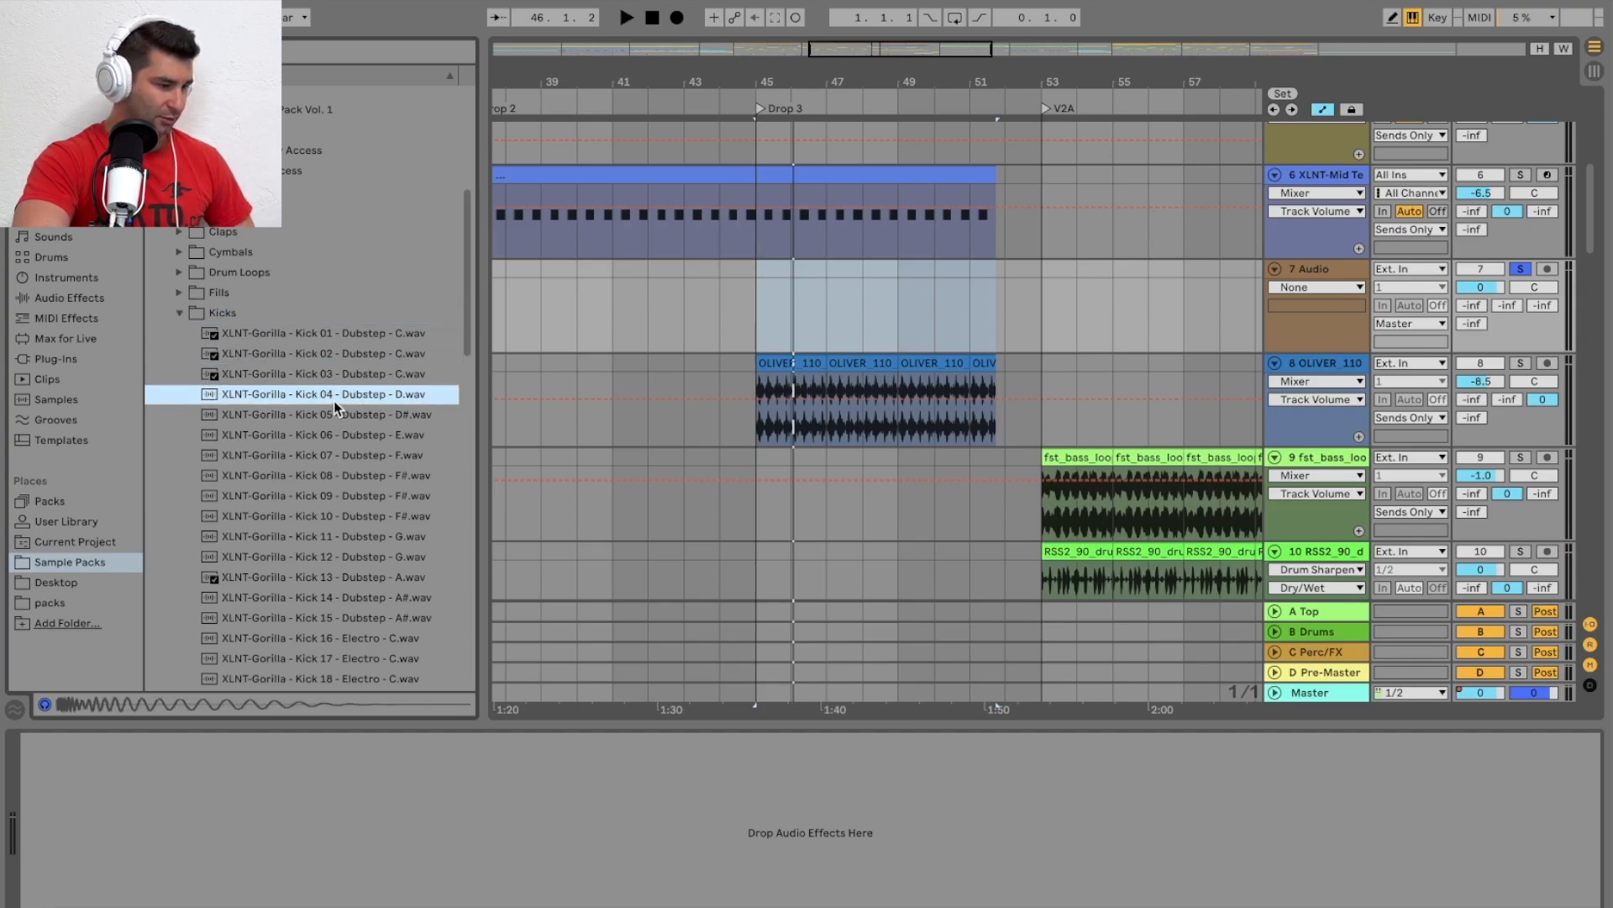
left_click(327, 373)
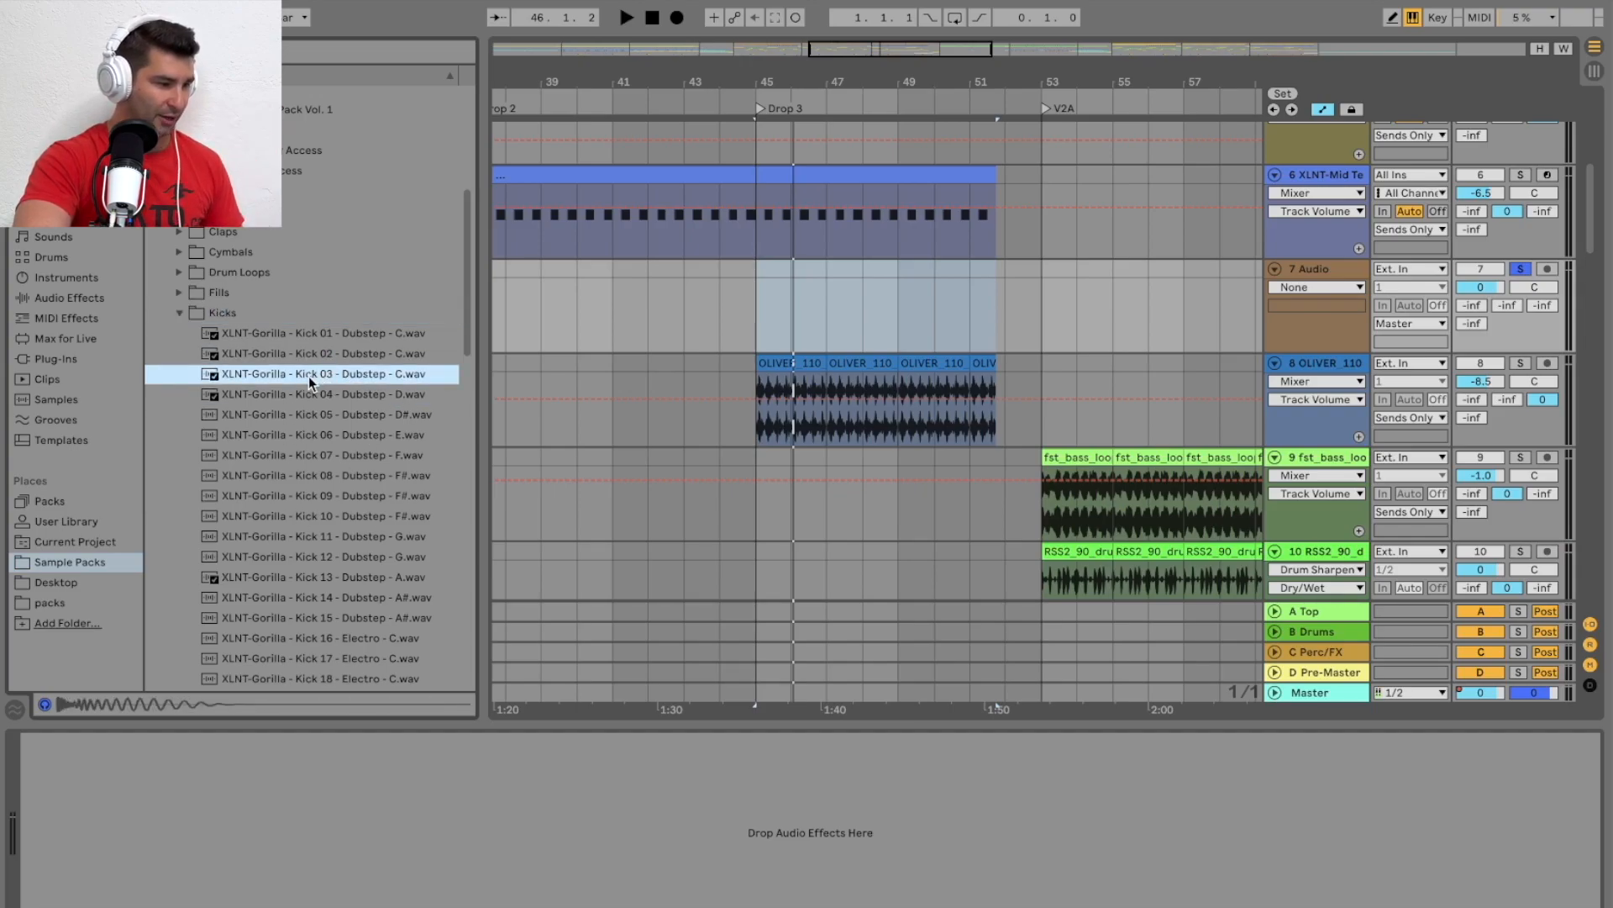
Place XLNT-Gorilla - Kick 03 - Dubstep - C.wav on the new audio track at bar 45 and set the arrangement grid to 1/4
left_click_drag(294, 381, 760, 302)
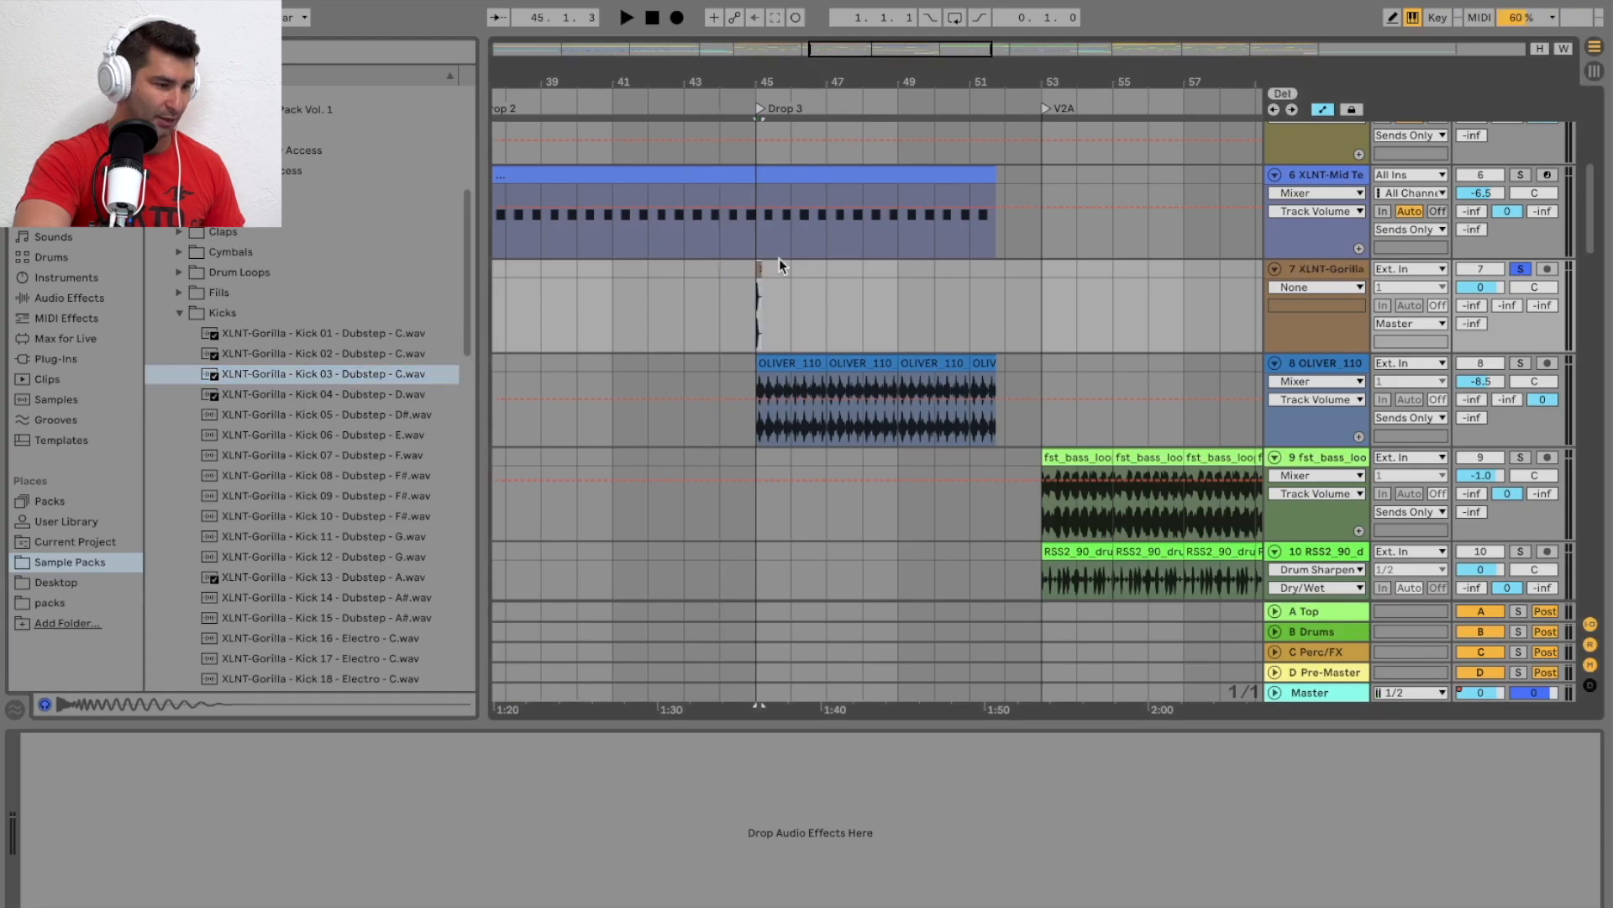
left_click_drag(765, 77, 753, 89)
right_click(810, 273)
left_click(857, 491)
Duplicate the one-beat kick selection to fill bars 45 and 46 with a kick on every beat
left_click_drag(763, 273, 714, 273)
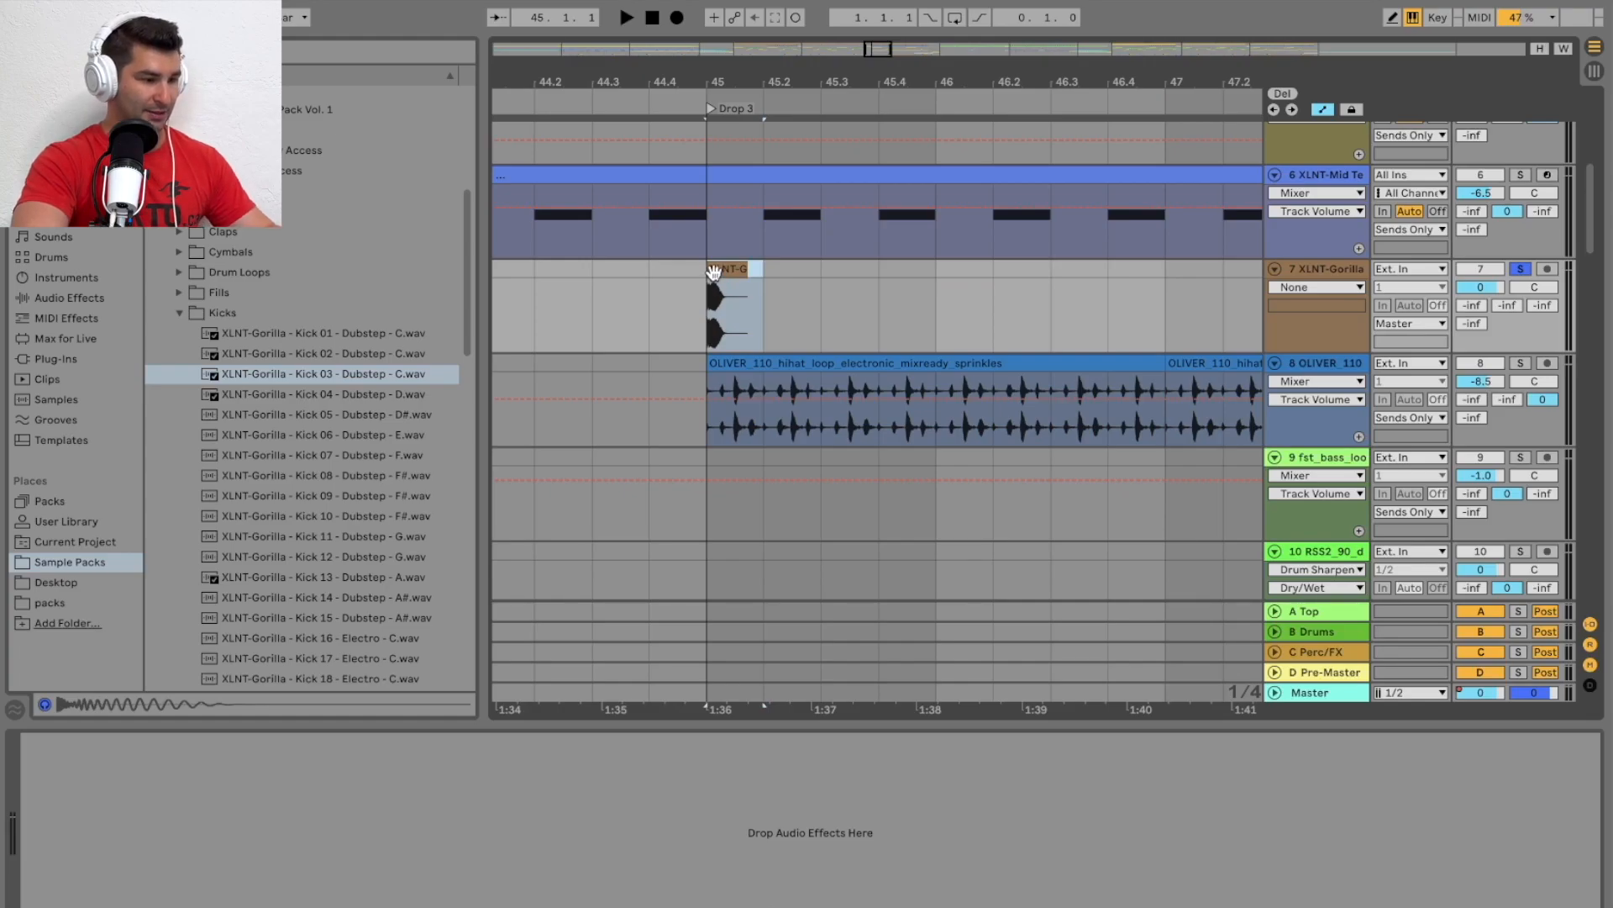
key("ctrl+d")
key("ctrl+d")
key("ctrl+d")
left_click_drag(931, 271, 706, 275)
key("ctrl+d")
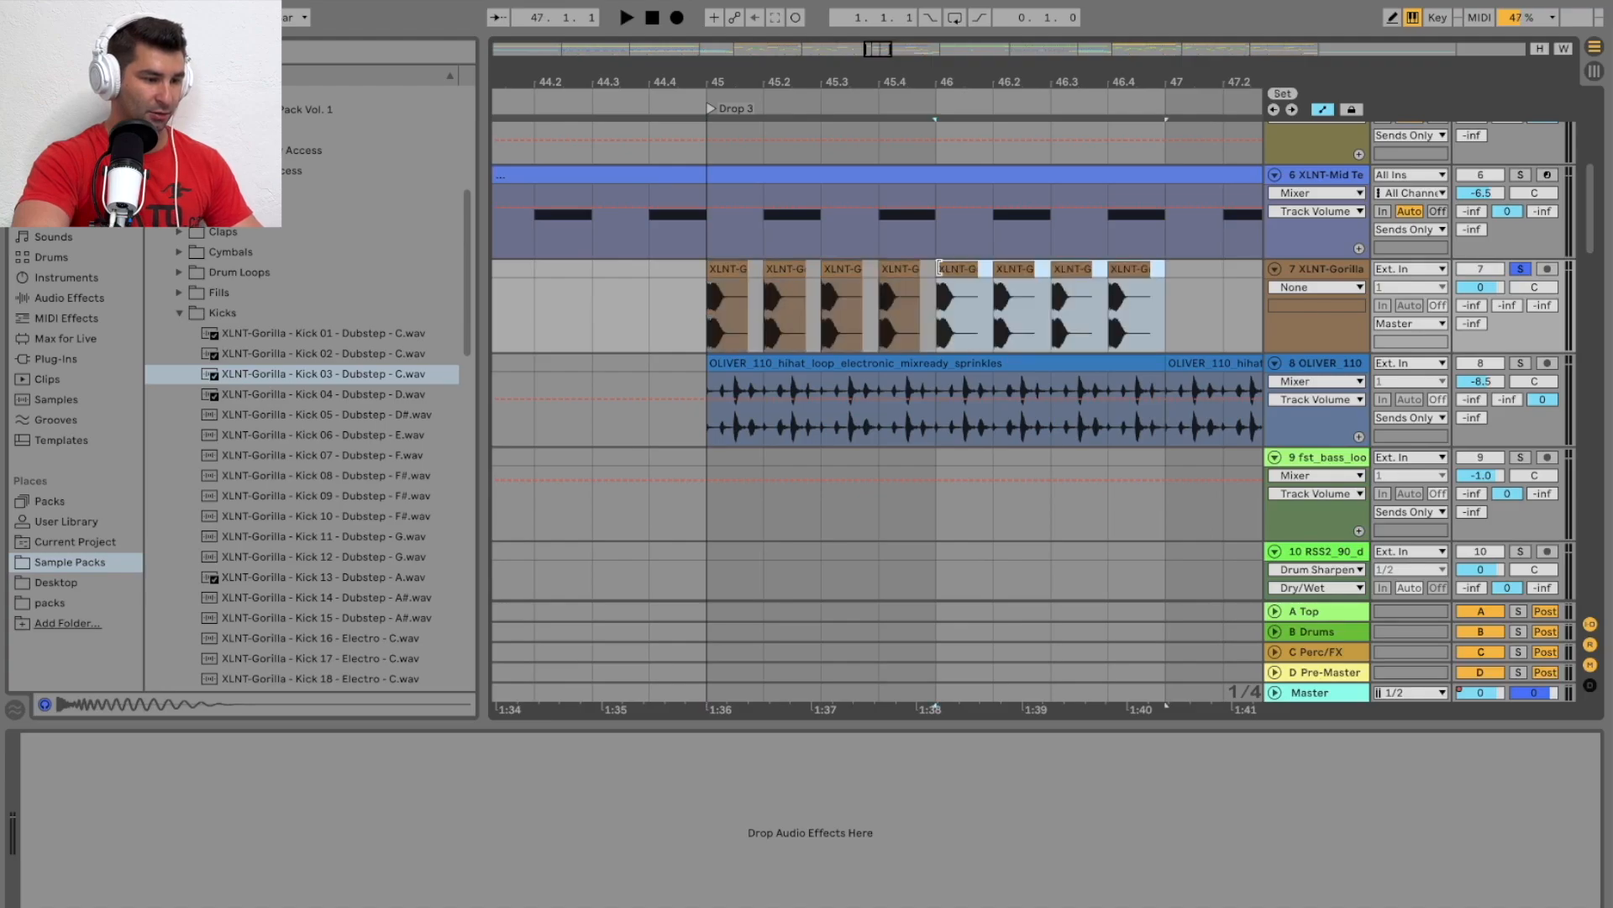
Play the soloed kick pattern from Drop 3, stop, and inspect the first kick's waveform up close
left_click(659, 94)
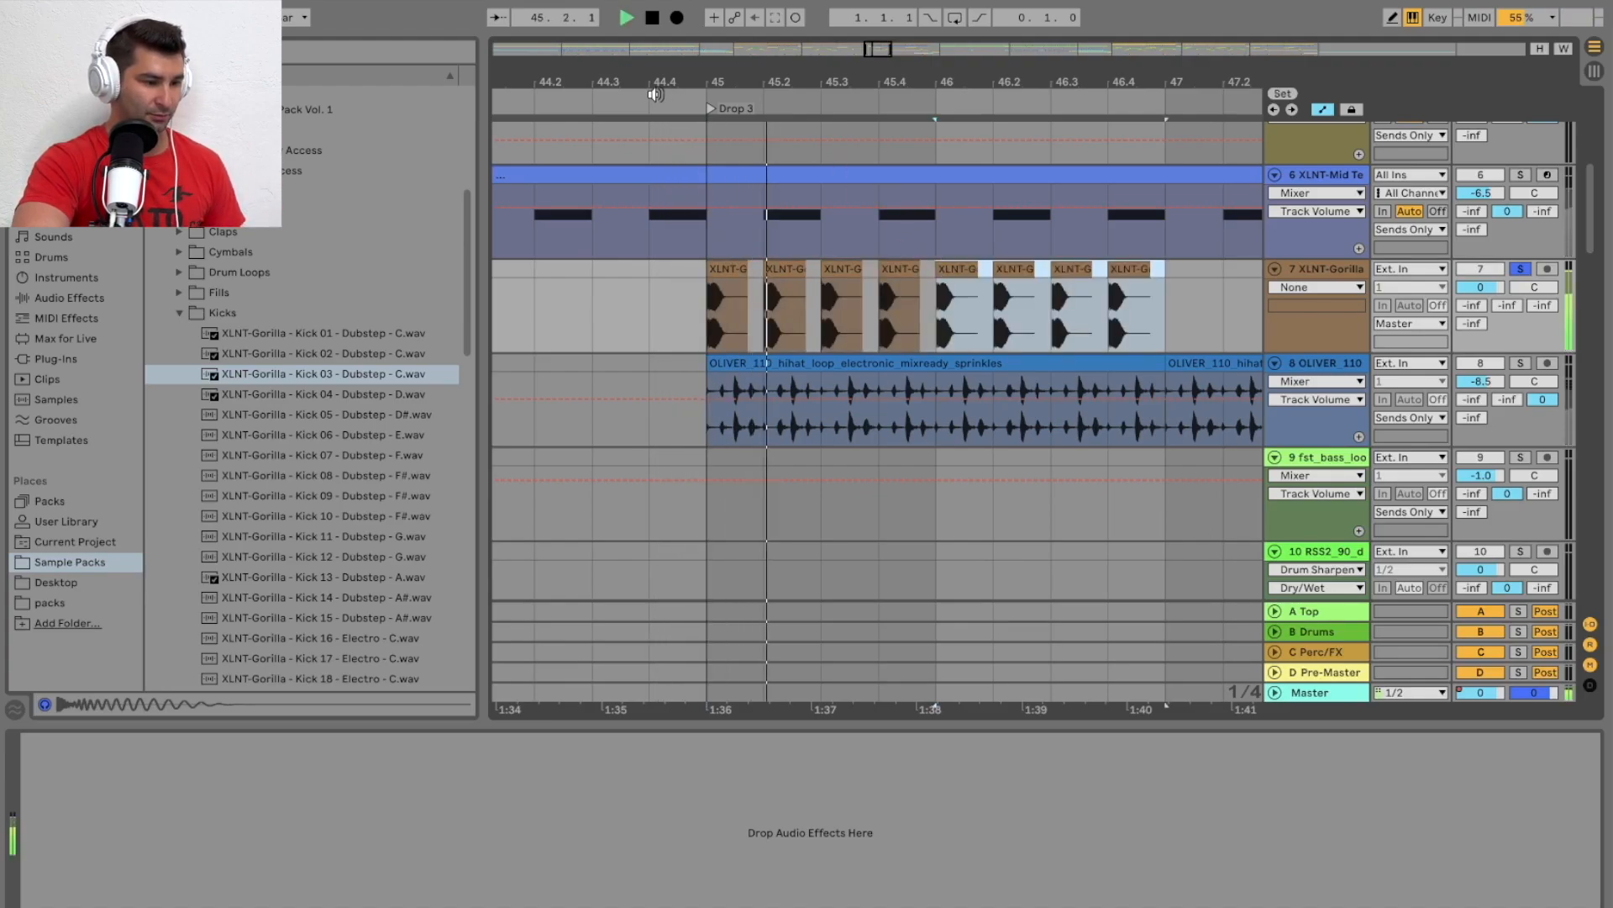
key("space")
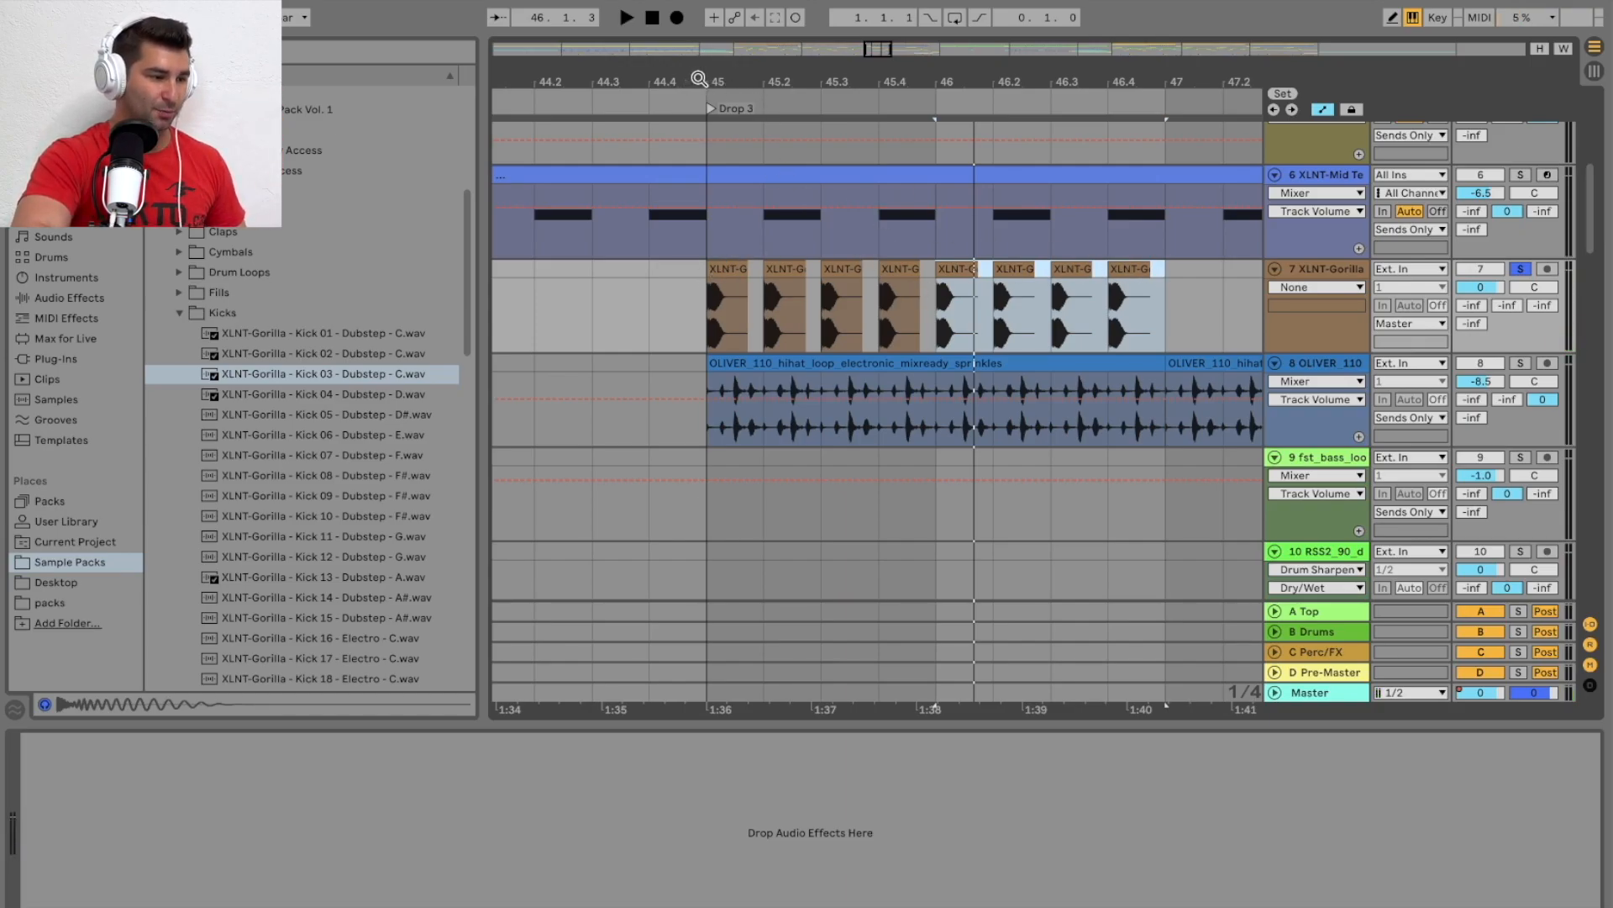
left_click_drag(696, 80, 647, 101)
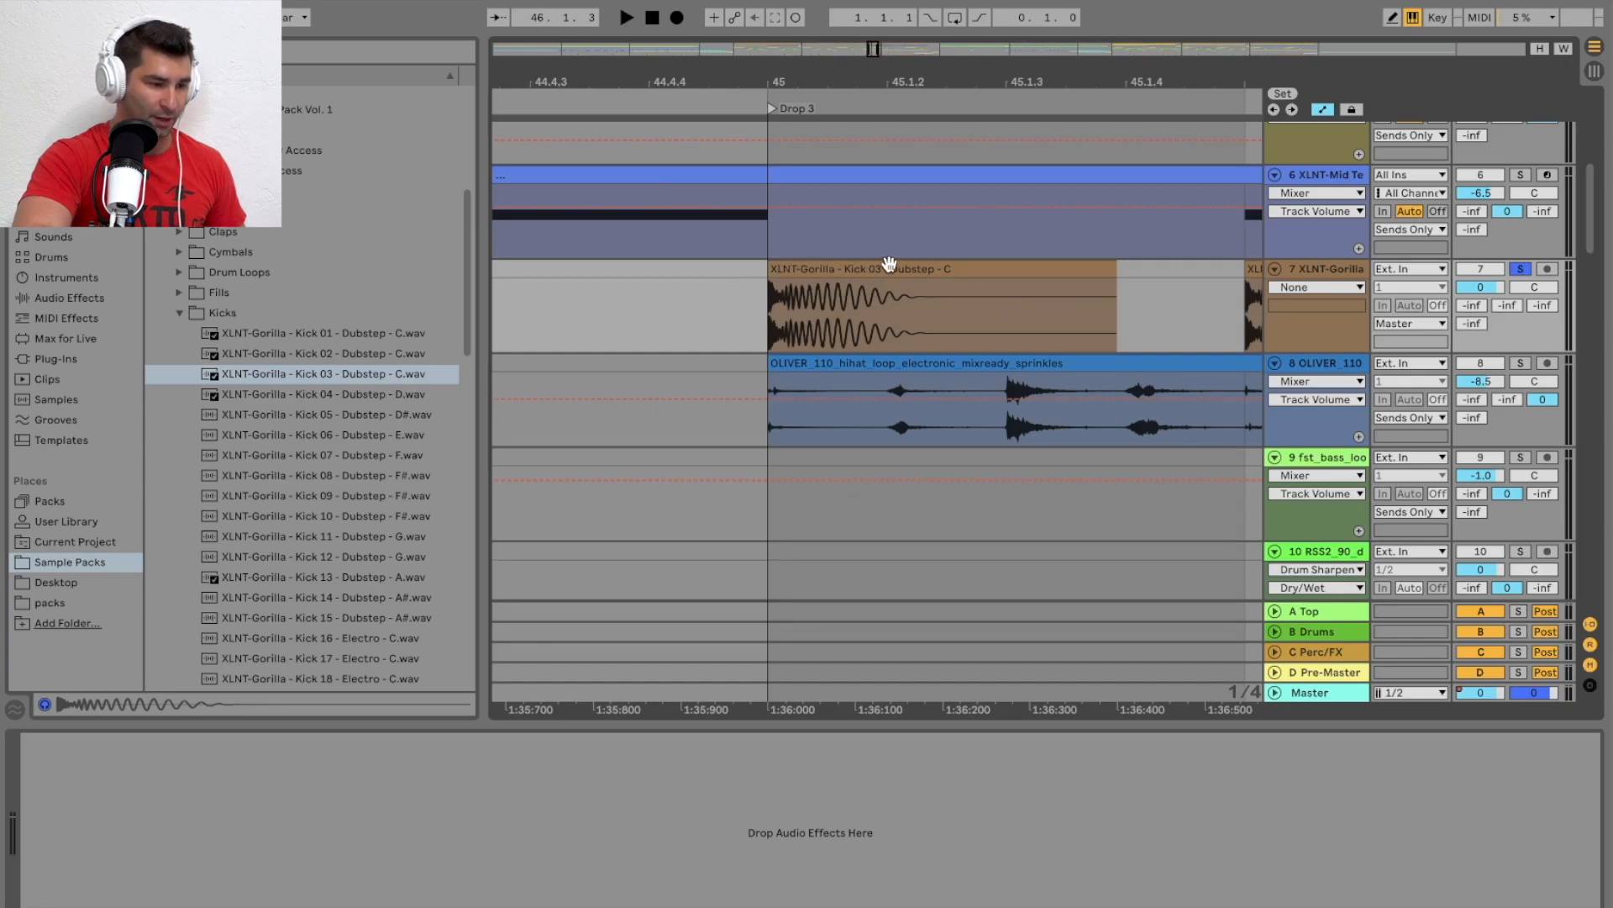
Insert a MIDI track below the audio kick track and create an empty MIDI clip spanning bars 45 and 46
left_click_drag(1091, 75, 767, 84)
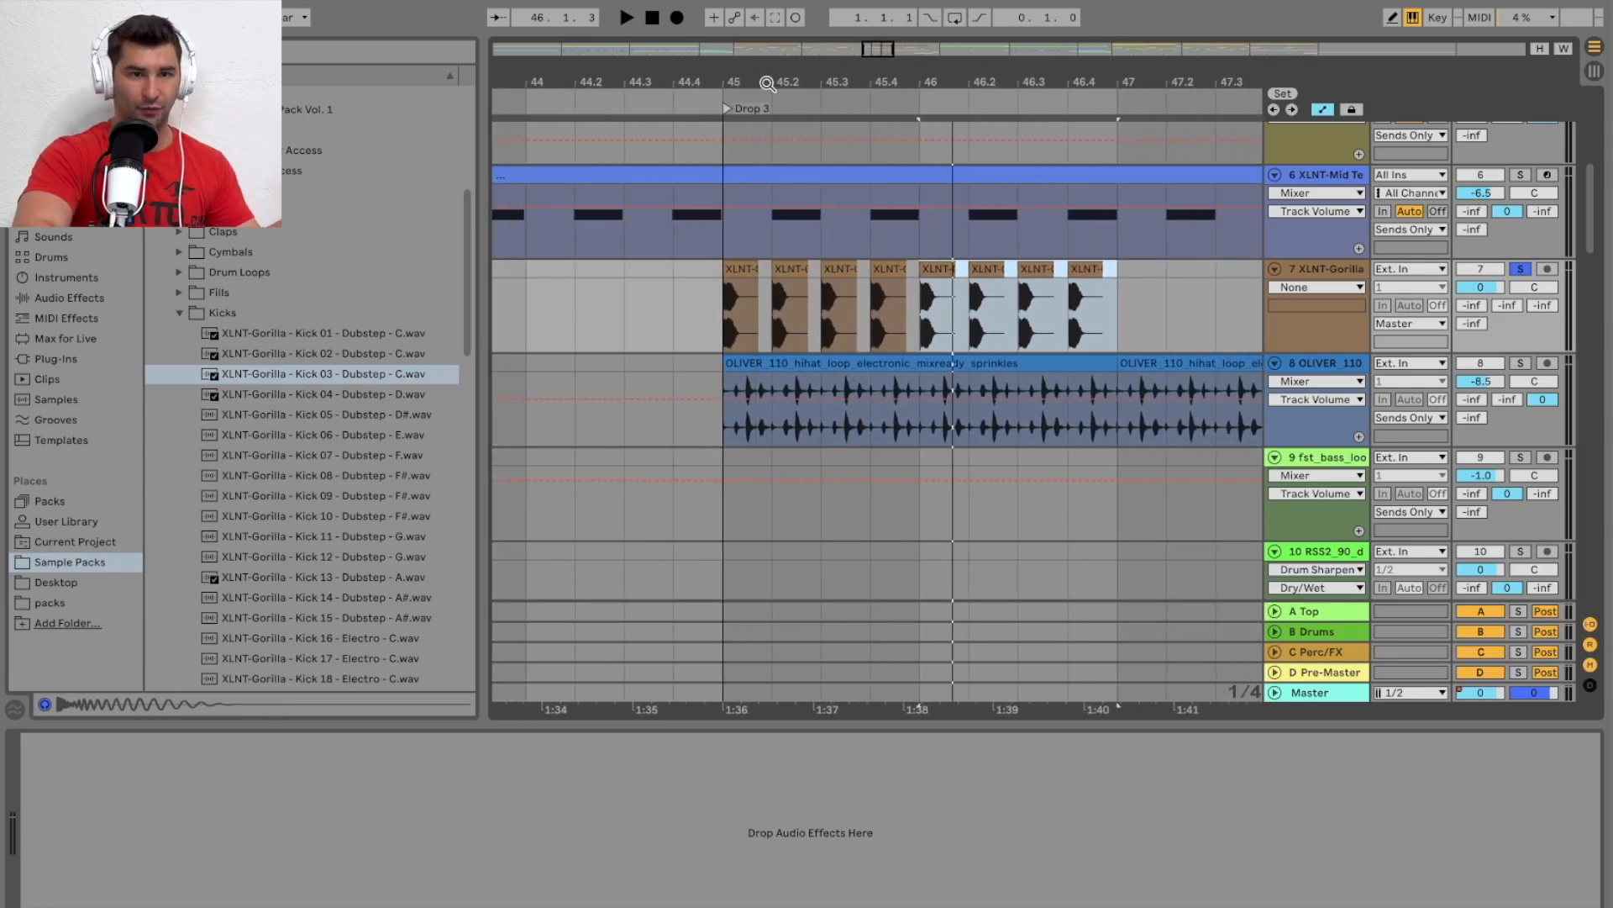
right_click(1302, 269)
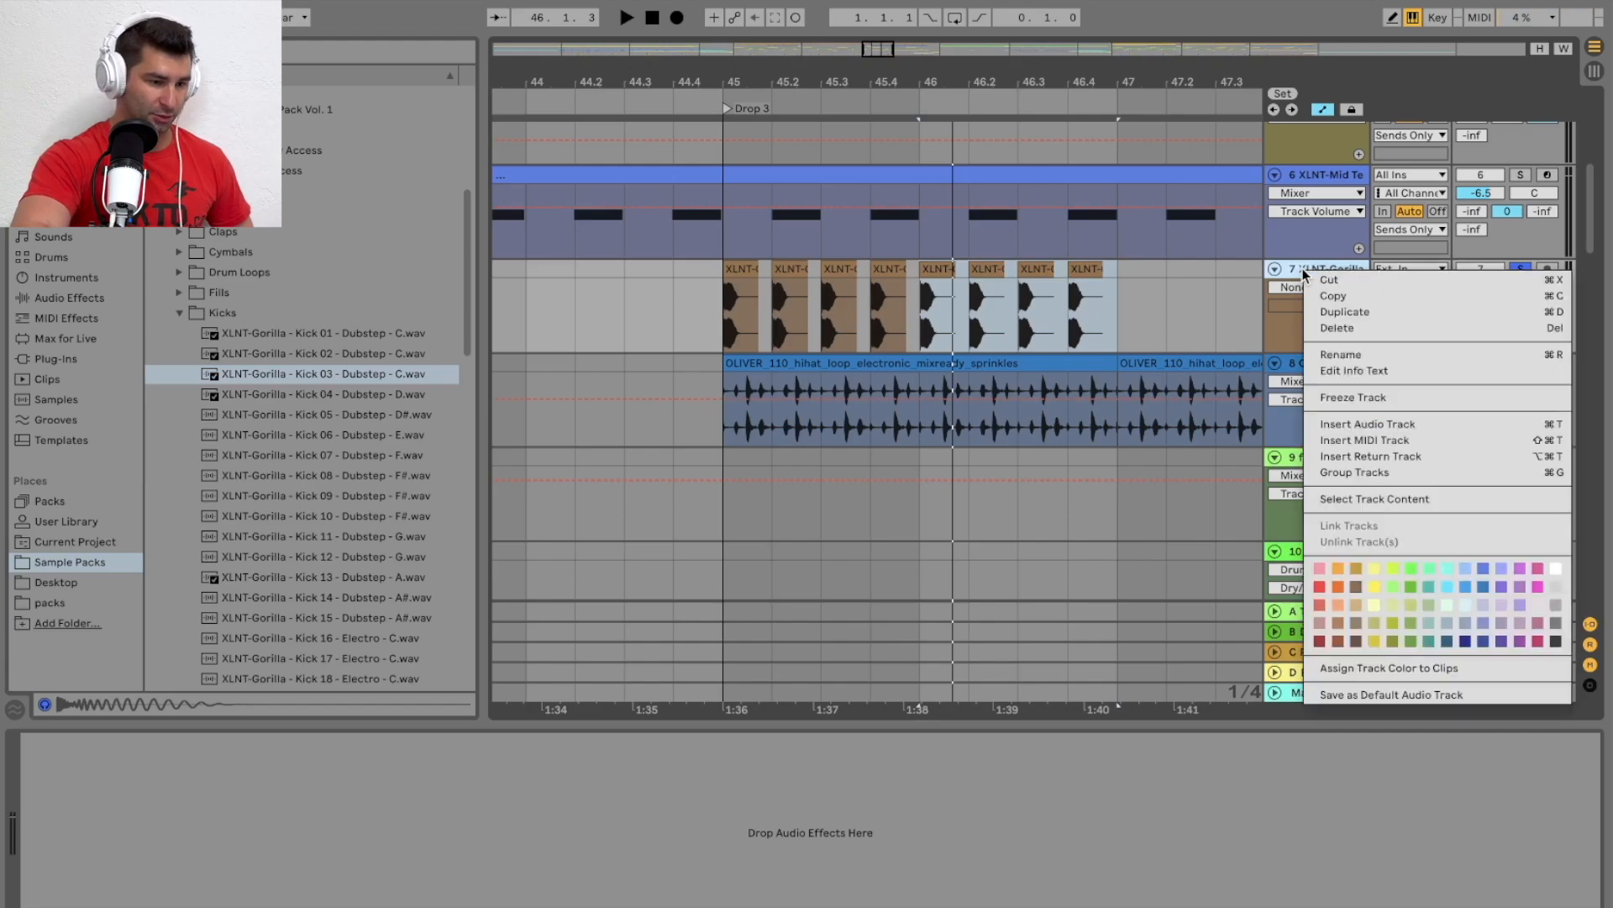
left_click(1406, 442)
left_click(727, 366)
left_click_drag(717, 363, 1086, 370)
right_click(1085, 370)
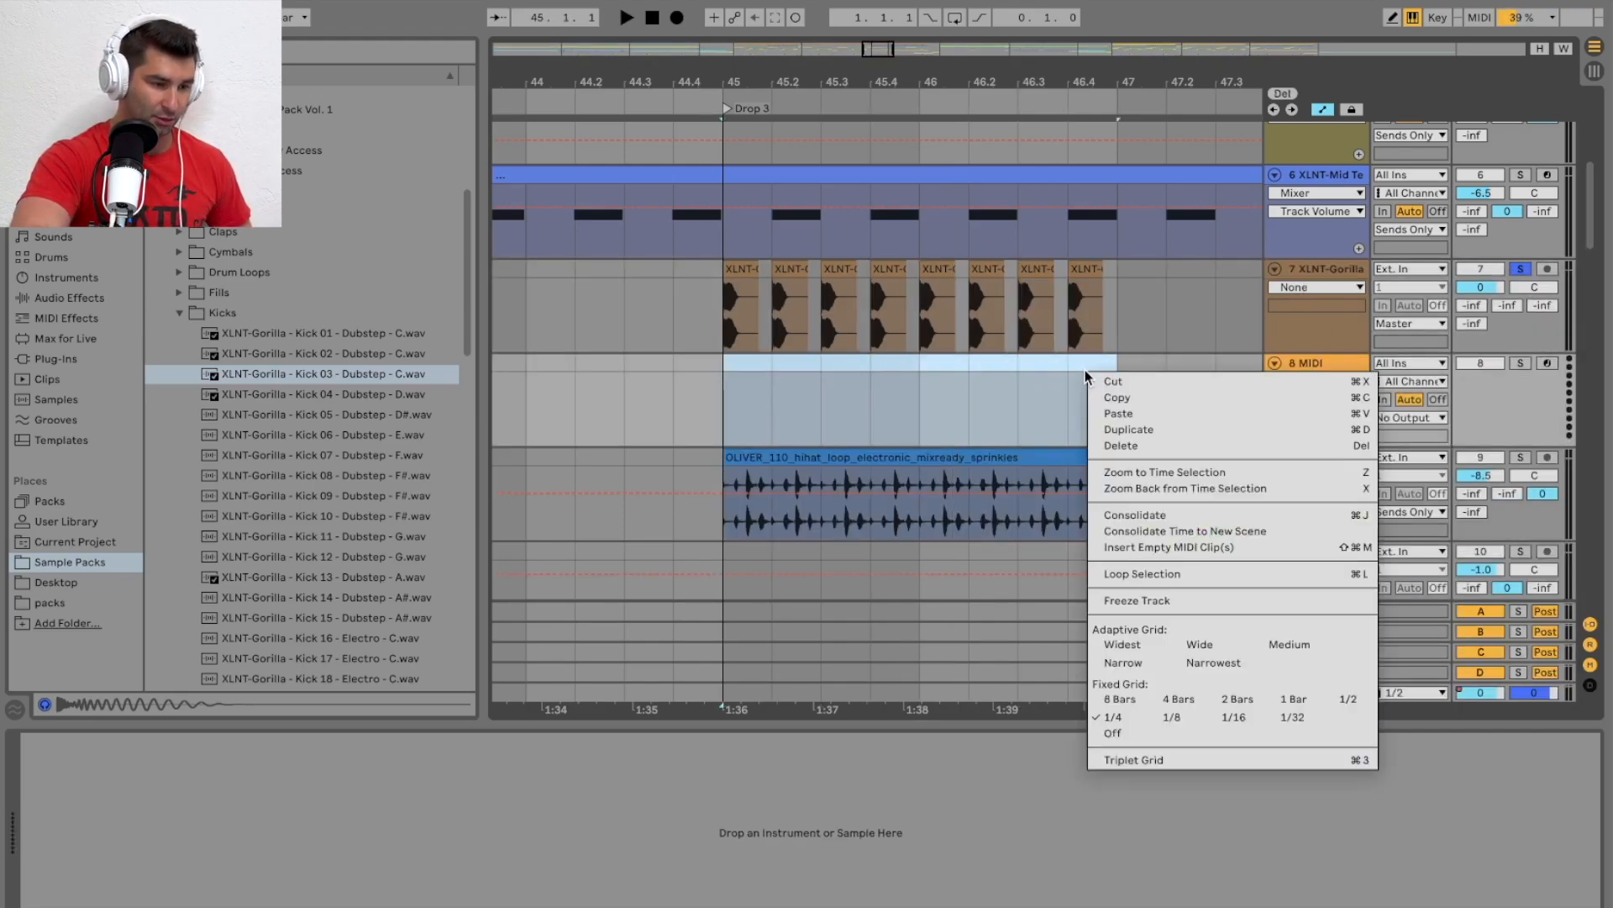
left_click(1179, 548)
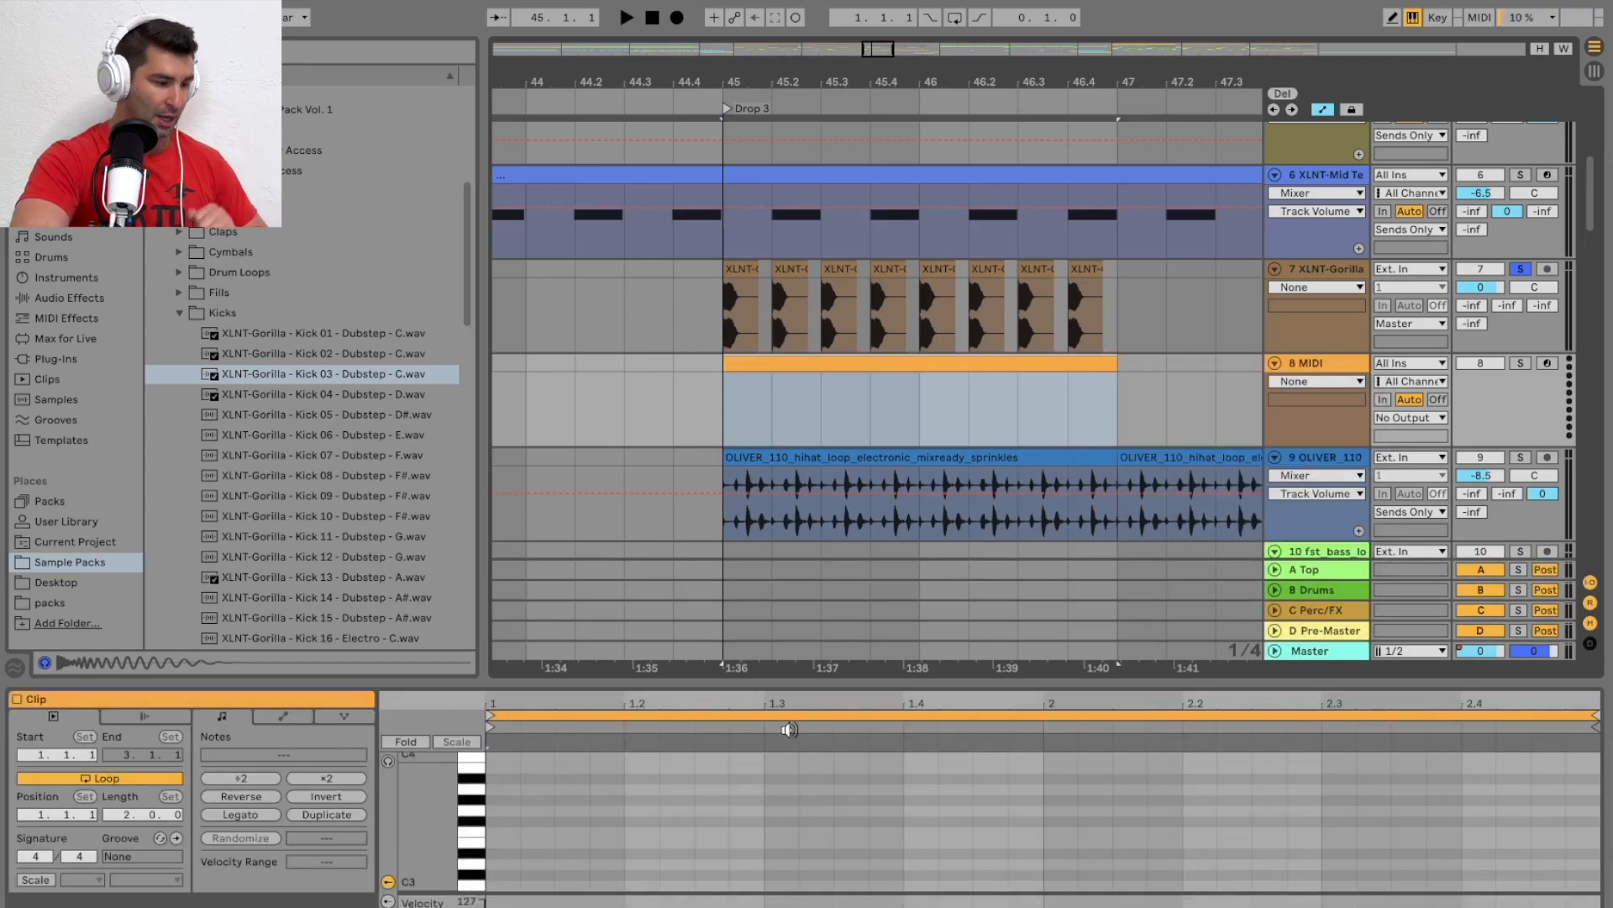
Enlarge the note editor and load XLNT-Gorilla - Kick 03 - Dubstep - C.wav into Simpler on the new MIDI track
left_click_drag(790, 724, 772, 452)
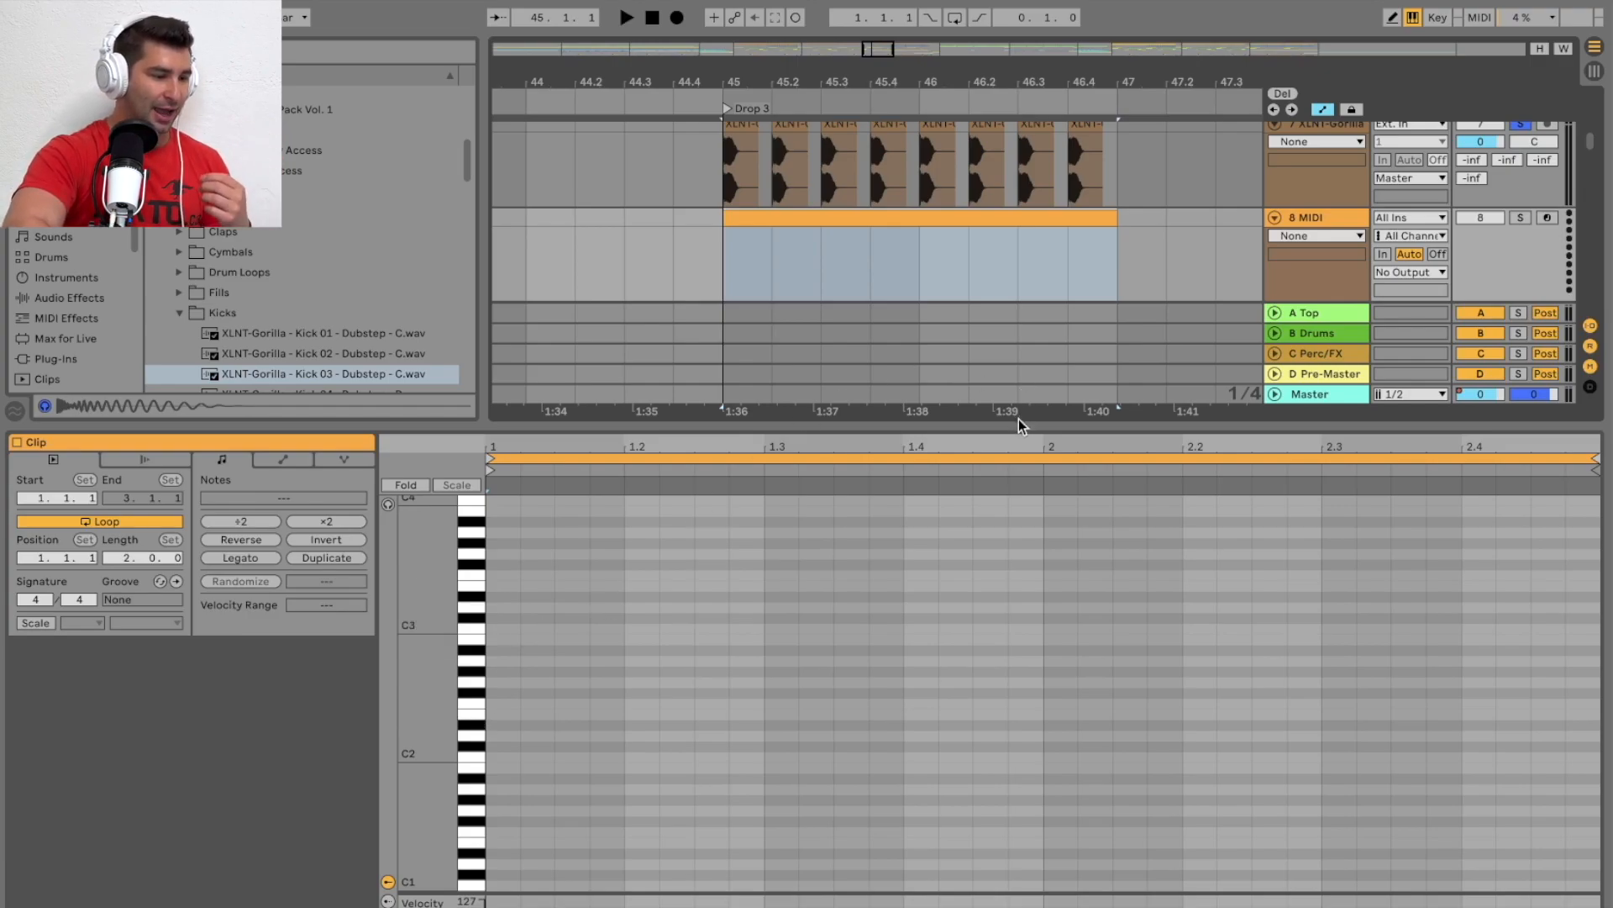
left_click_drag(1016, 421, 1016, 558)
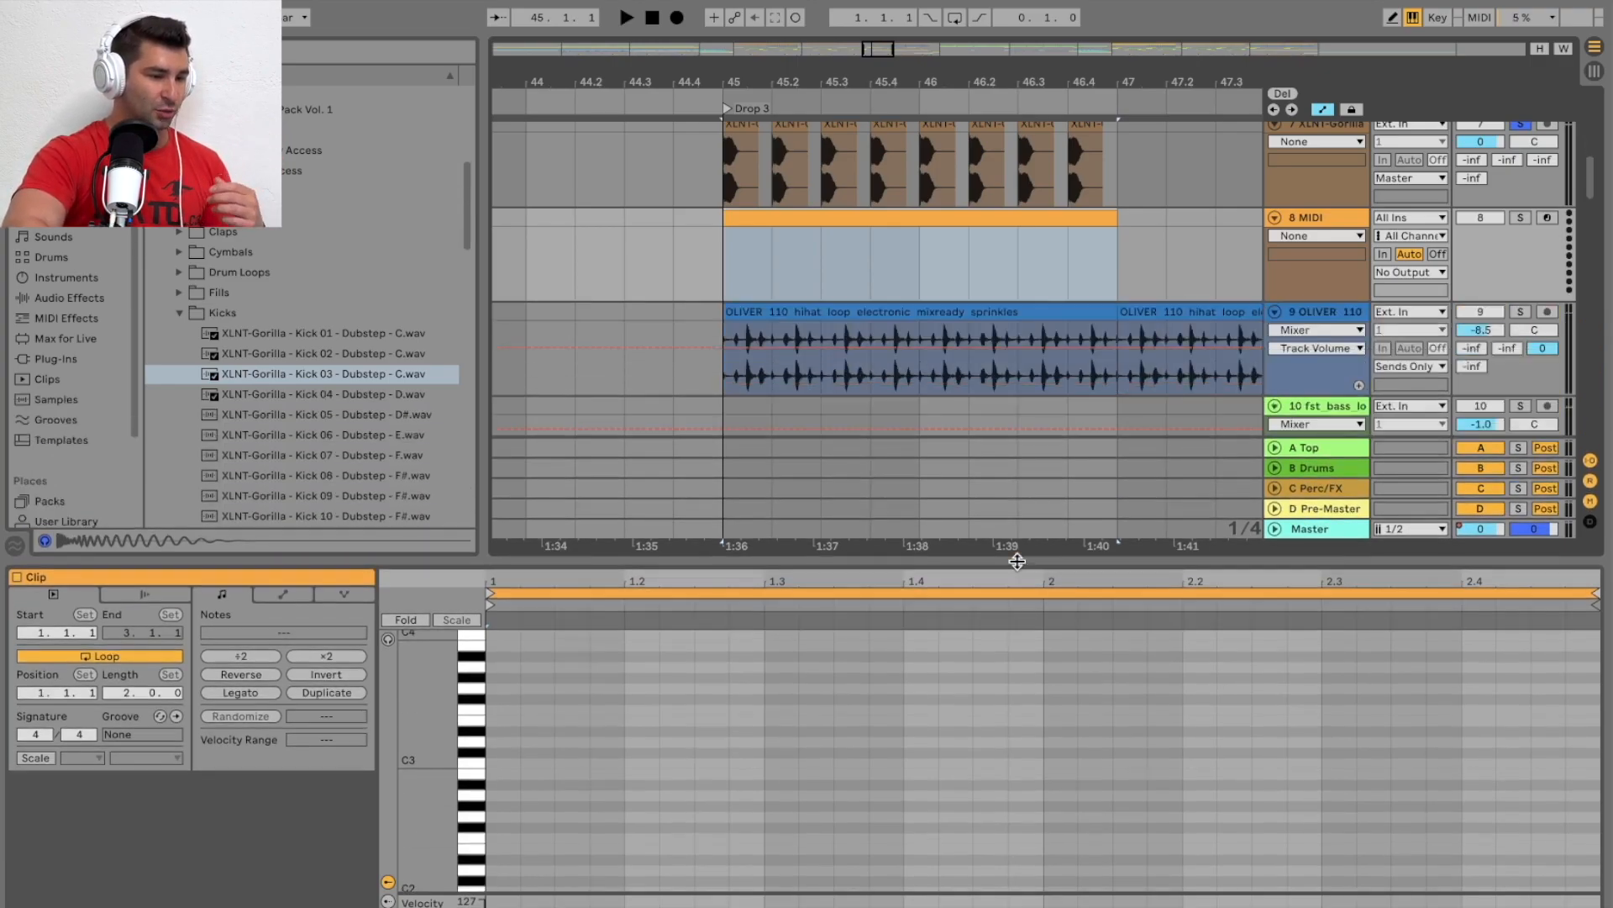
left_click(411, 373)
key("Return")
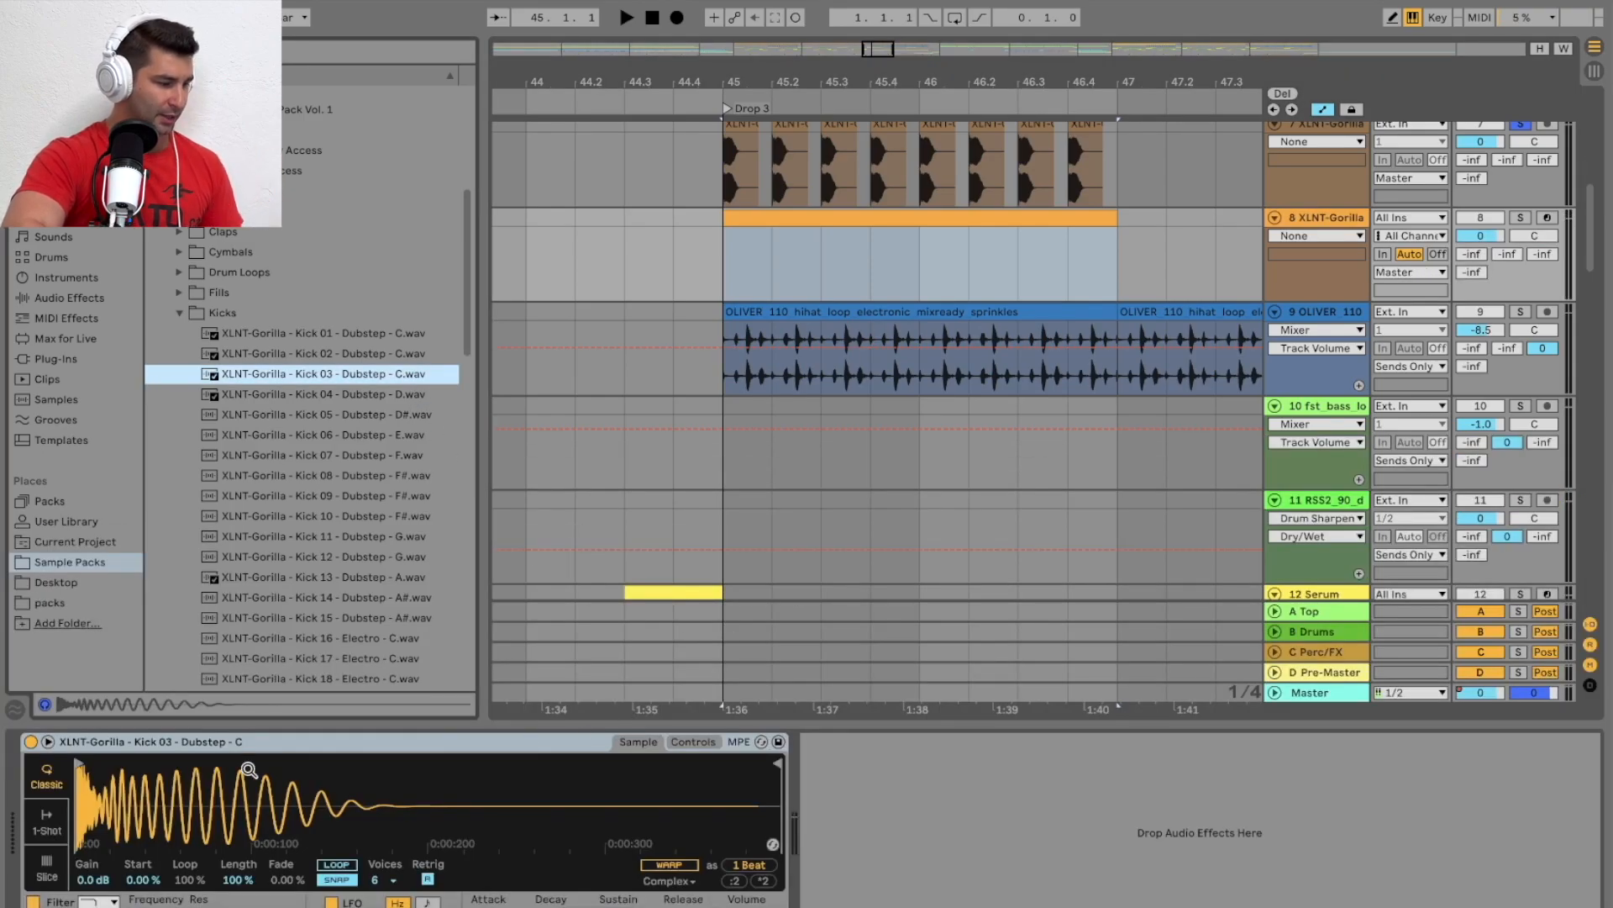
left_click(1313, 217)
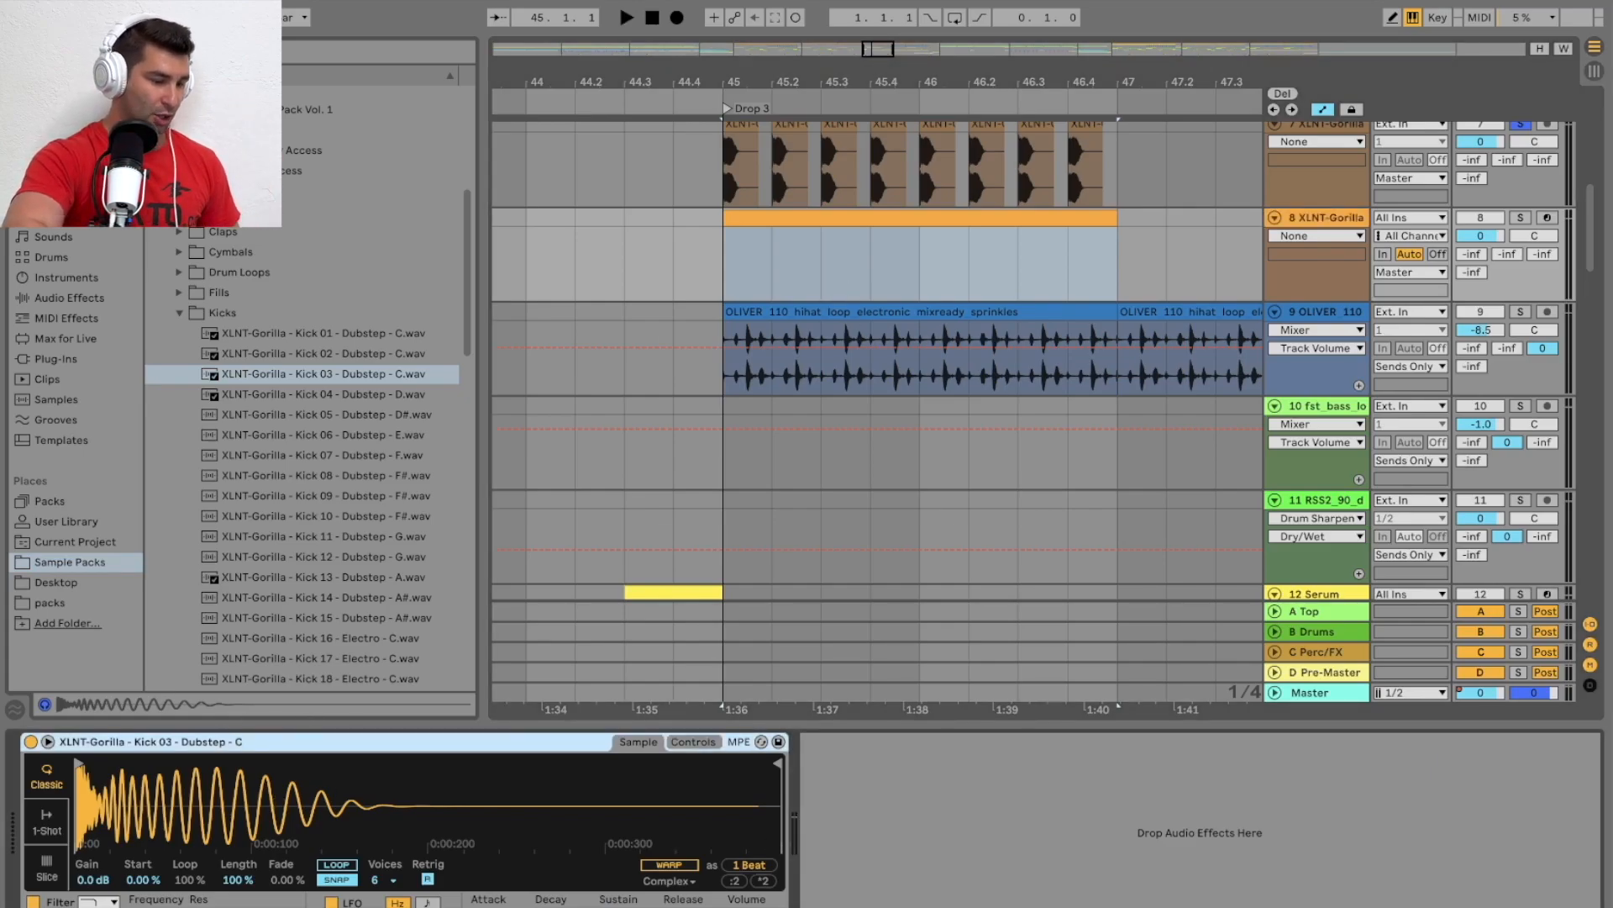
Fill the two-bar MIDI clip with one-beat C3 notes, one on every beat
double_click(828, 294)
left_click_drag(503, 763, 623, 761)
double_click(609, 763)
key("super+z")
key("super+z")
key("super+z")
key("super+d")
key("super+d")
key("super+d")
key("super+d")
key("super+d")
key("super+d")
key("super+d")
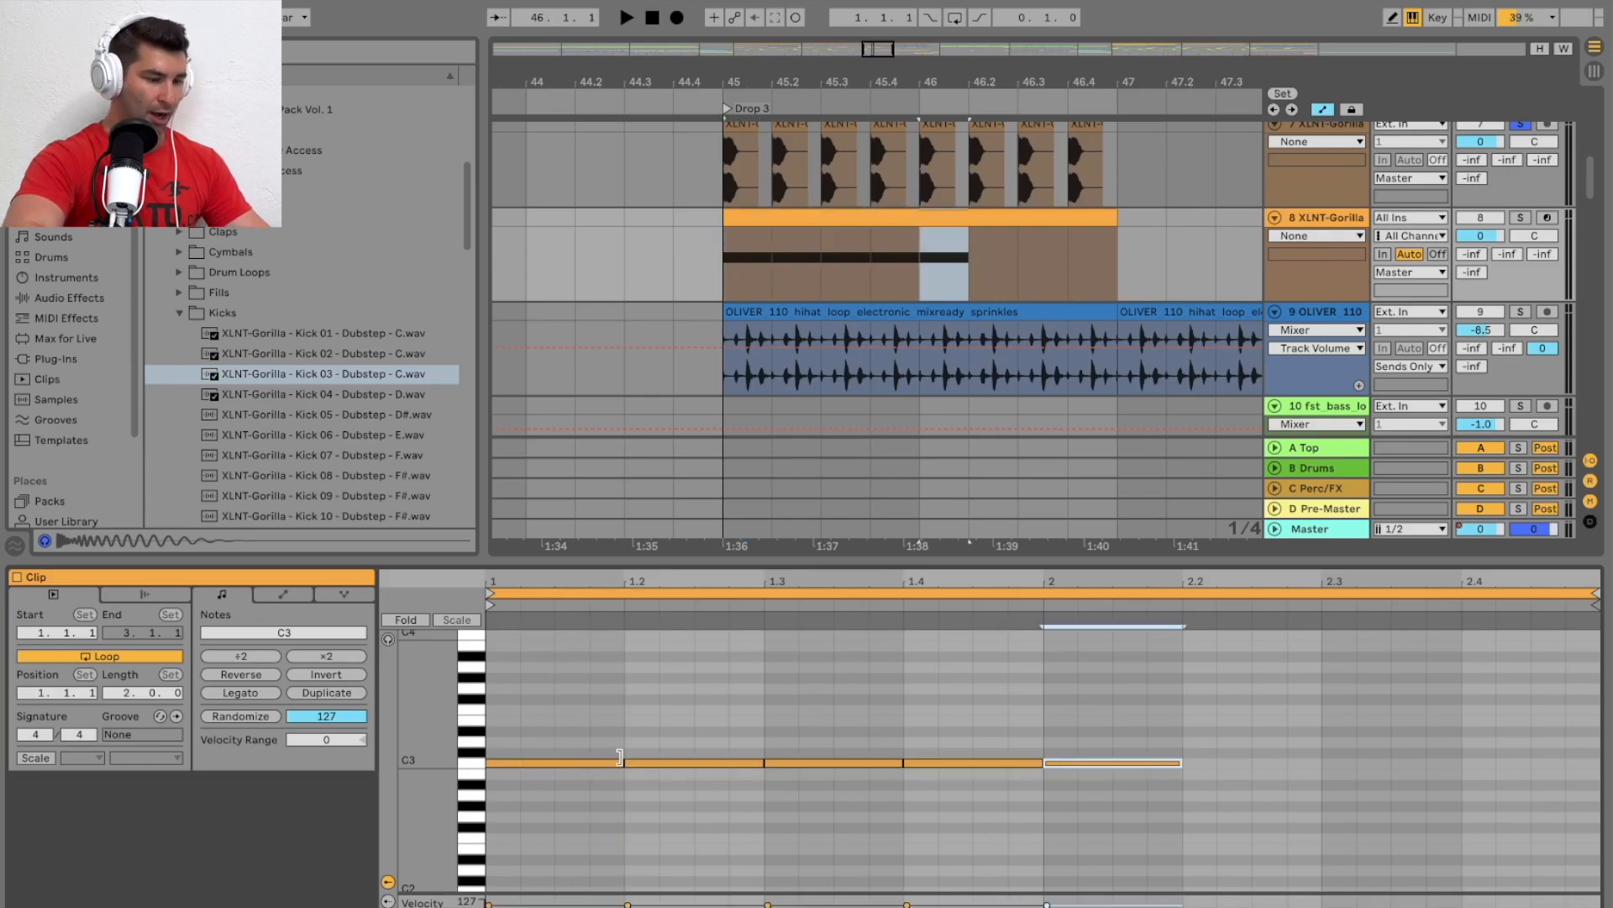
Play the MIDI kick track soloed, play the OLIVER_110 hi-hat loop soloed from Drop 3, and open the loop's clip
left_click(1521, 218)
key("space")
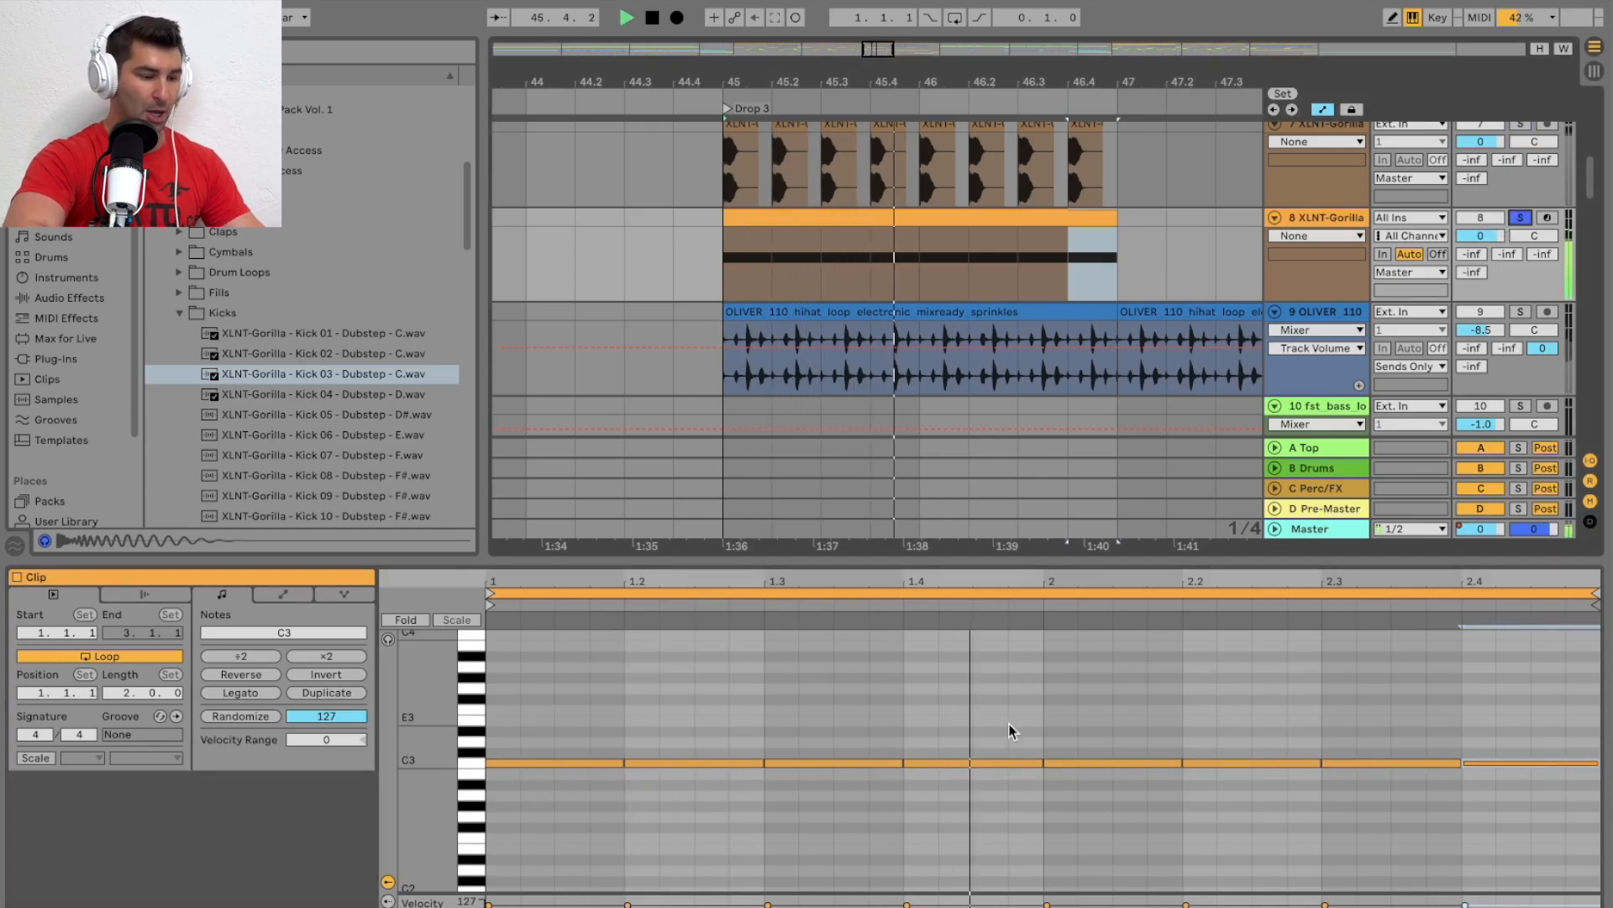
scroll(763, 287, "up", 1)
left_click(1522, 320)
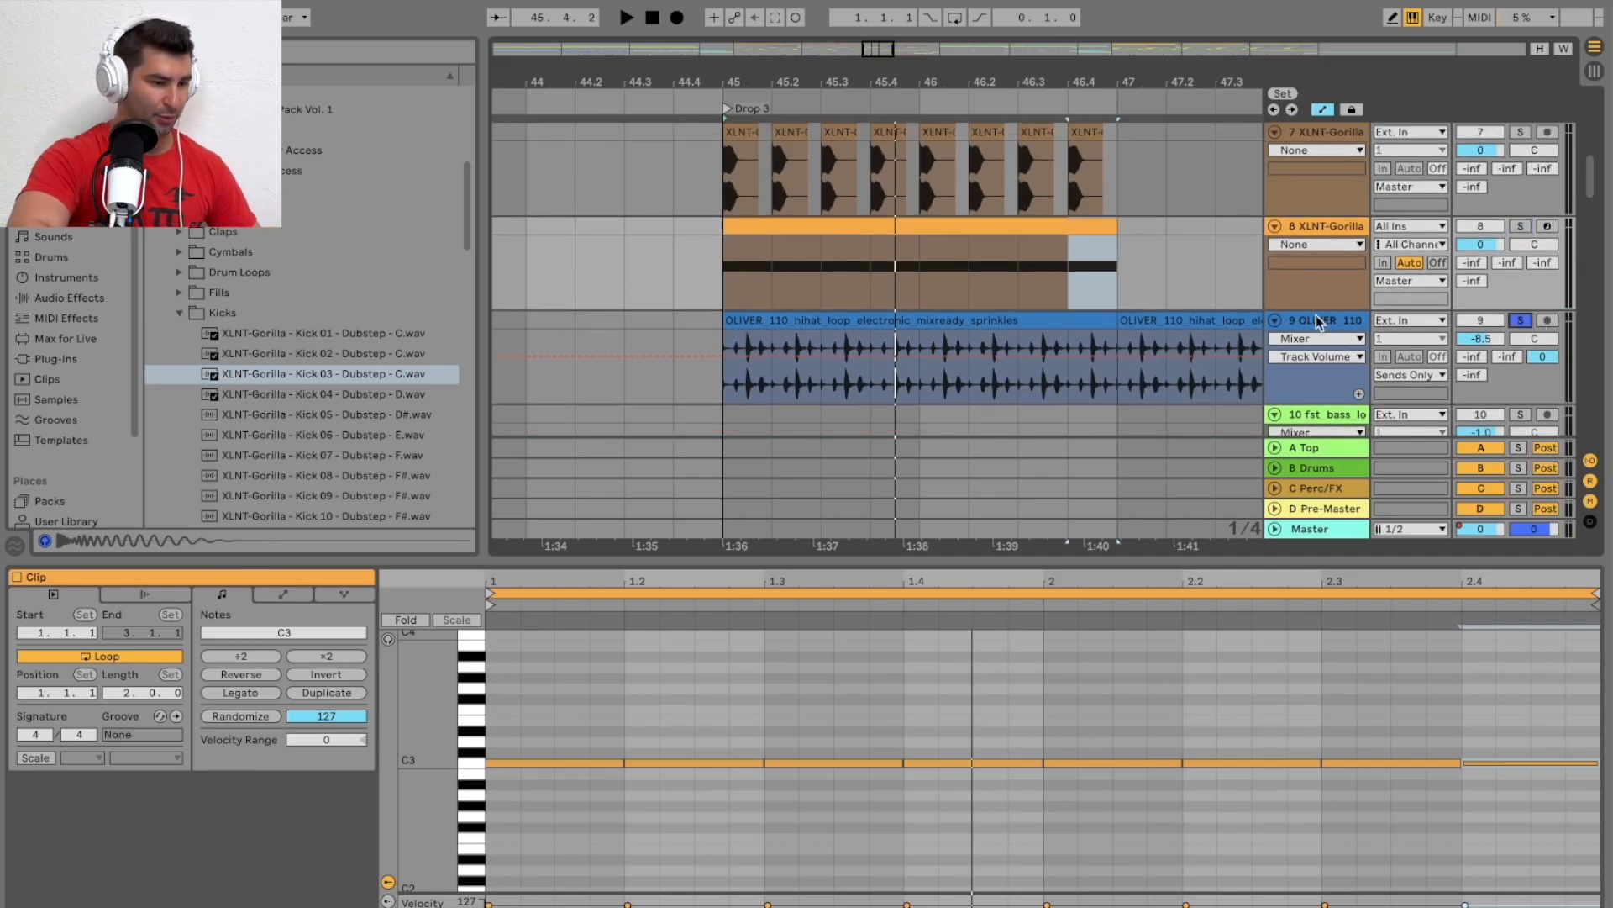
left_click(715, 90)
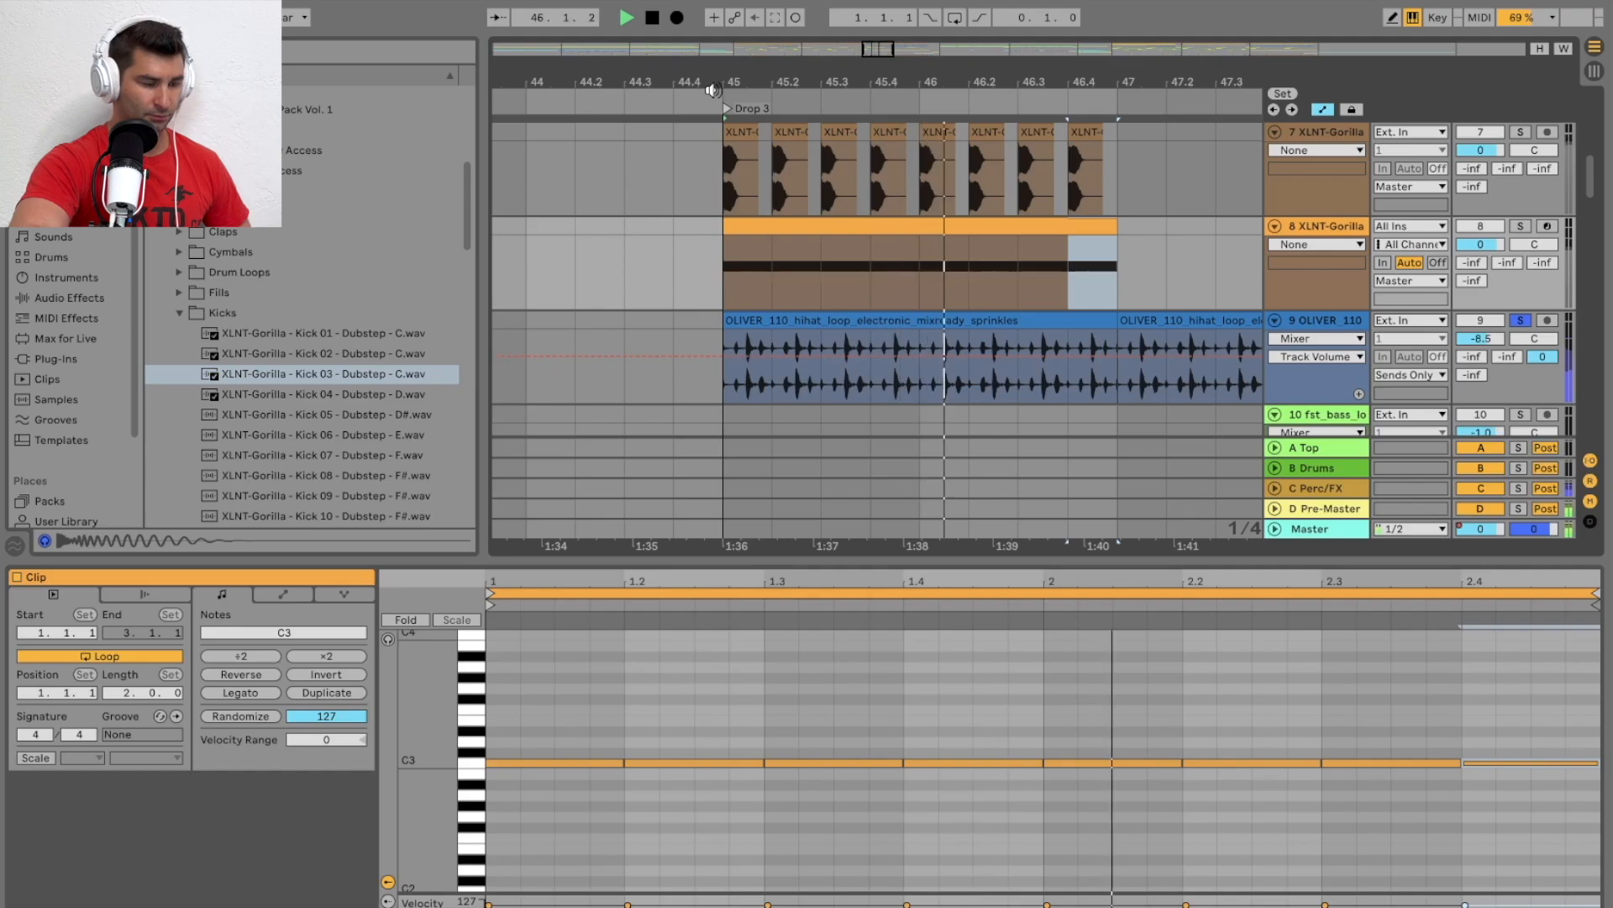
key("space")
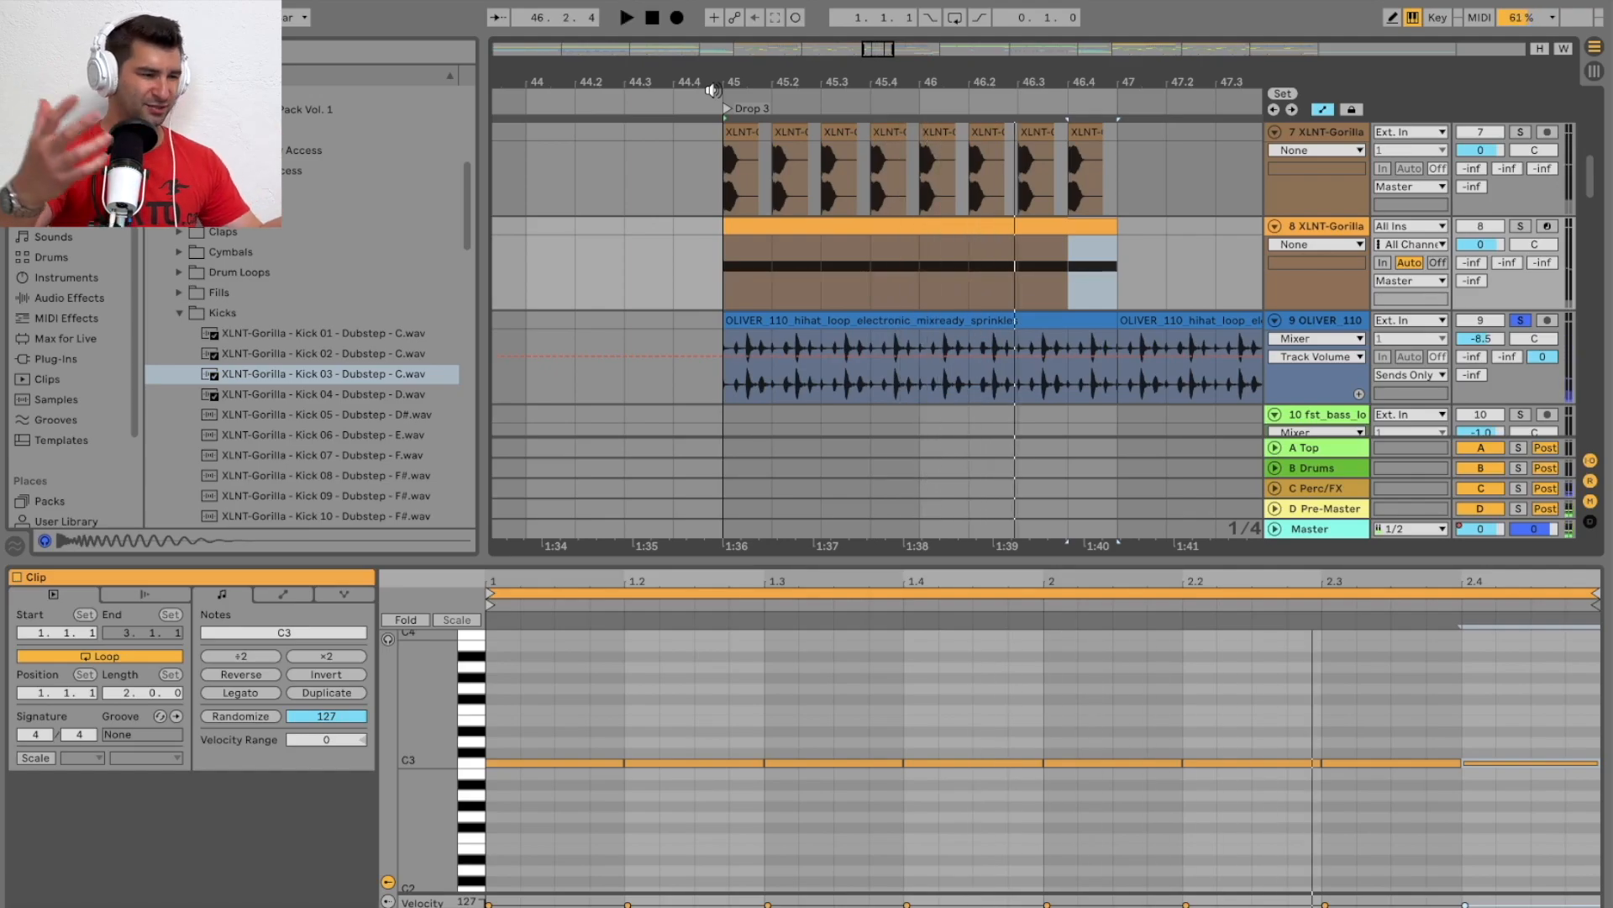
left_click(995, 318)
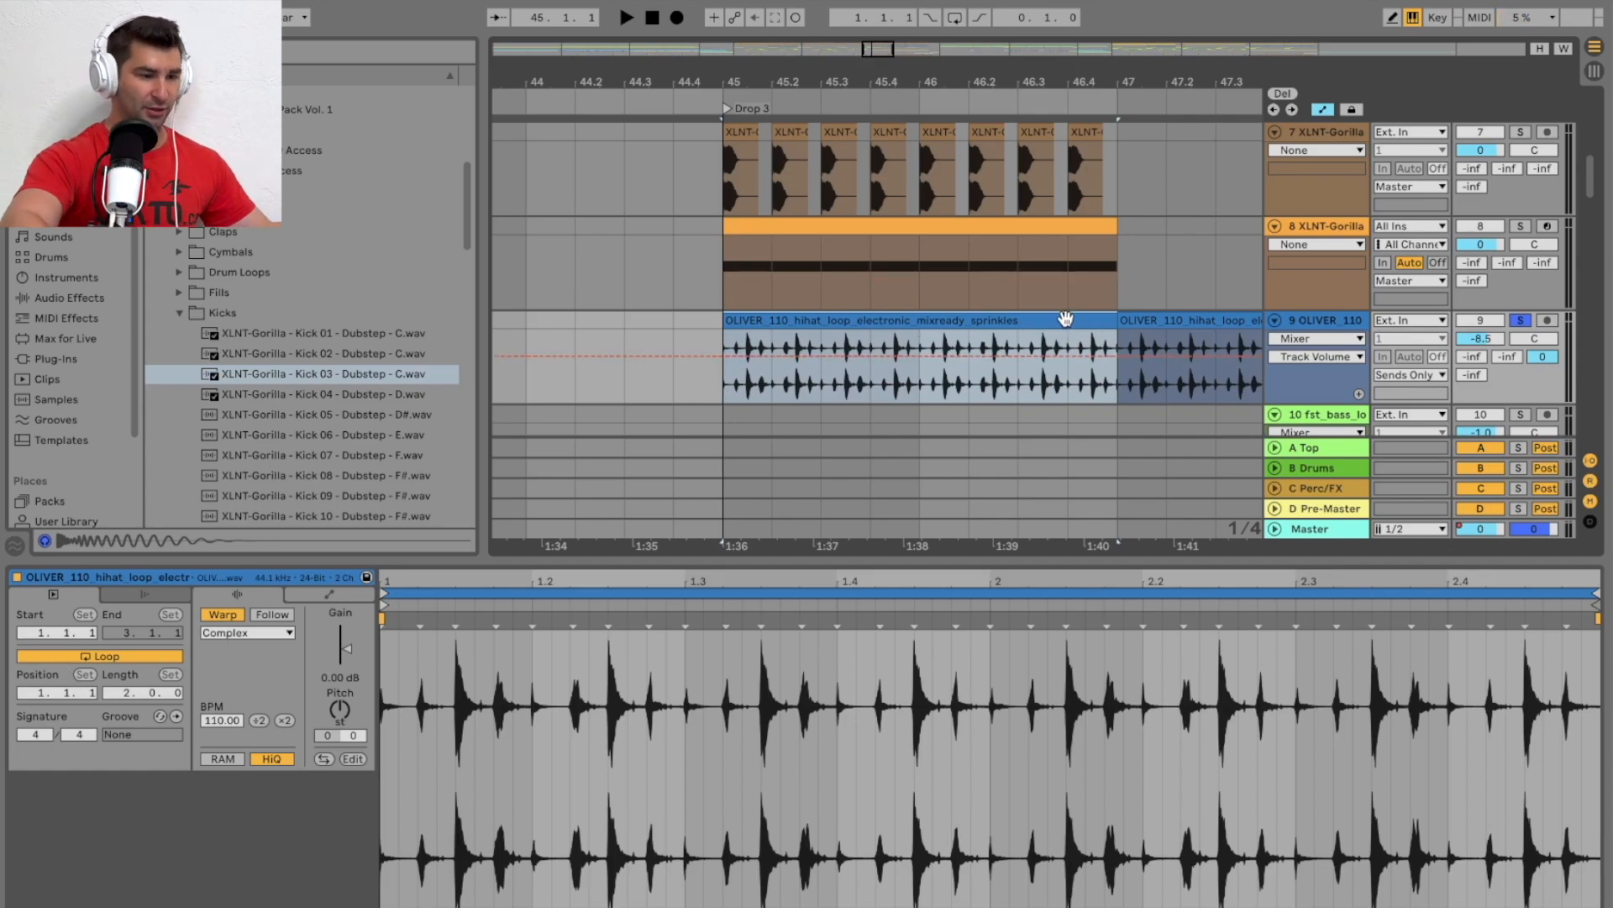
Transpose the kick note on beat 2 of the MIDI clip's first bar up an octave to C4
left_click(1328, 225)
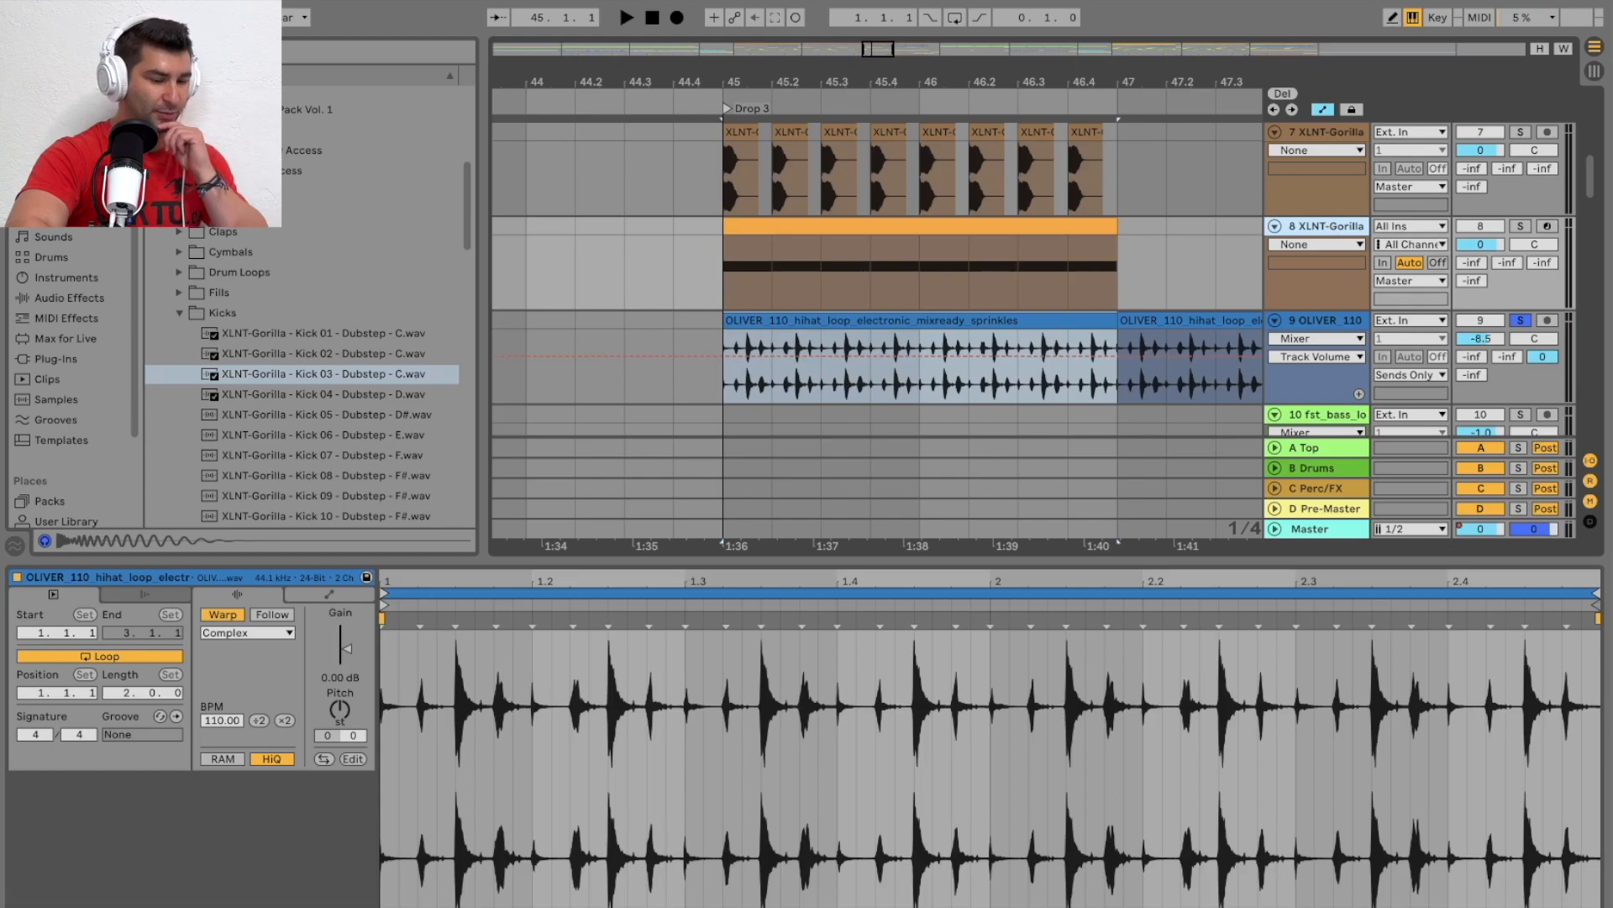
key("shift+Tab")
left_click(1074, 248)
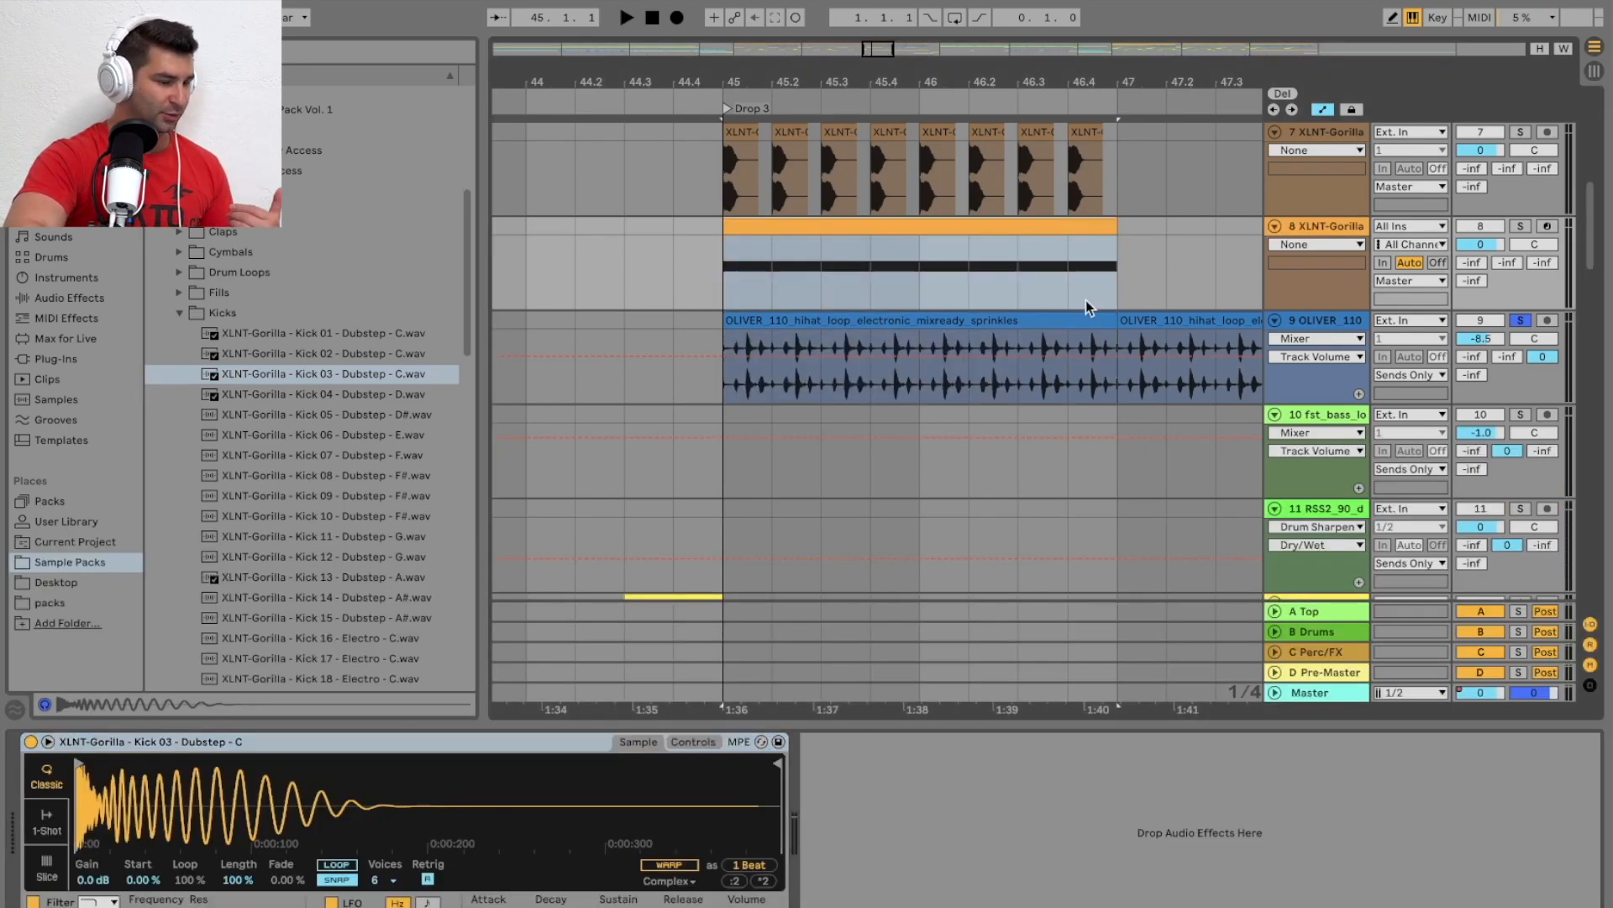
key("shift+Tab")
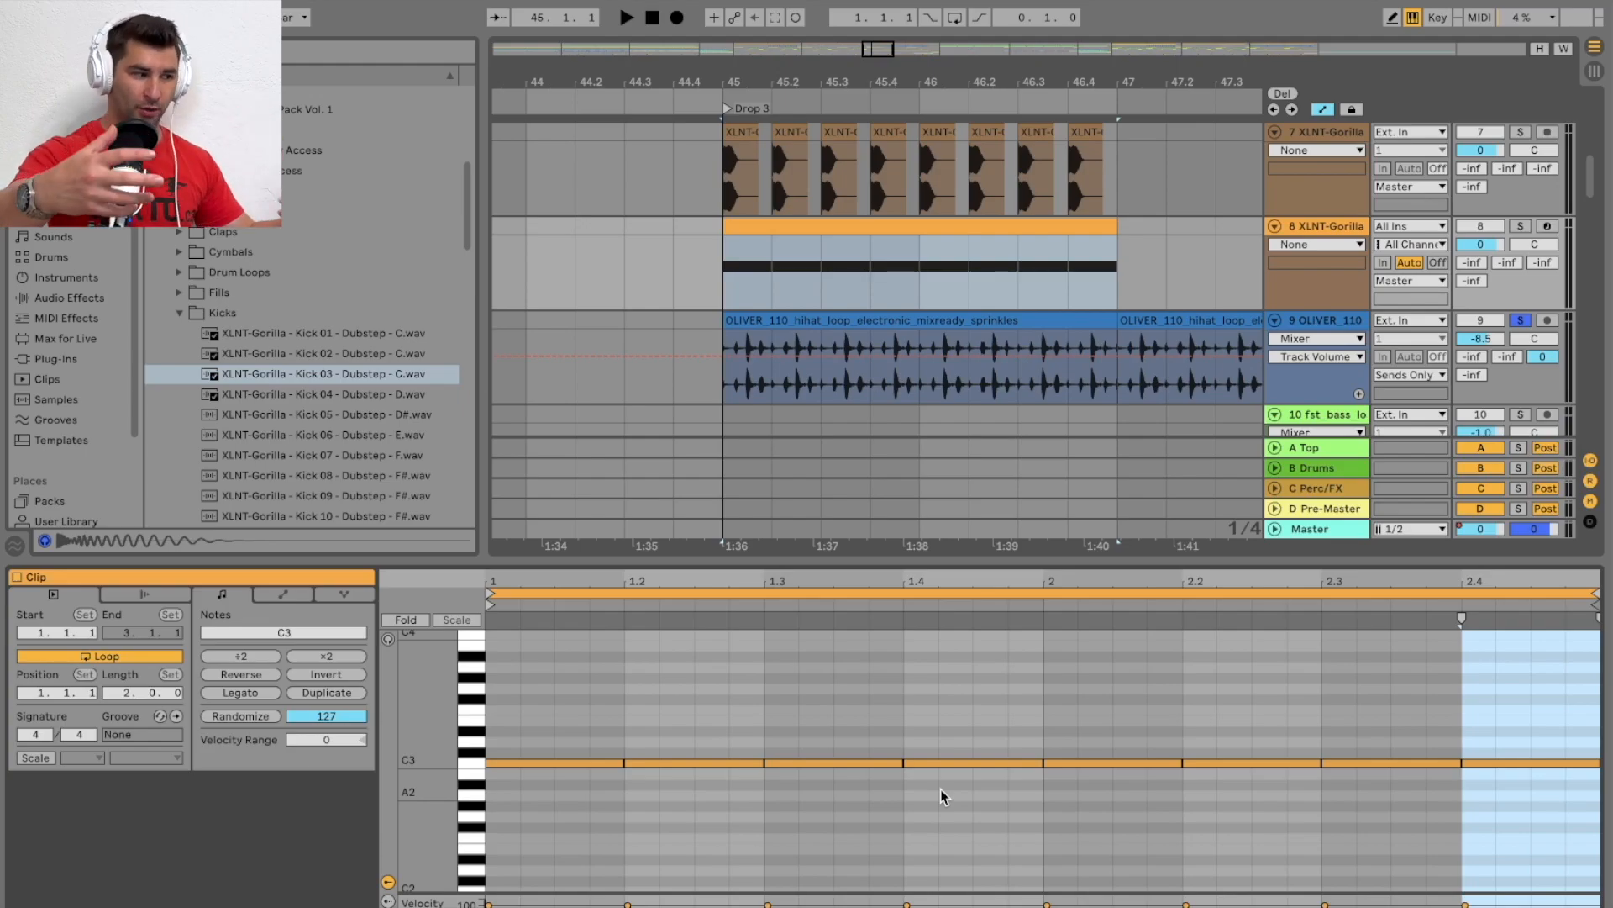
scroll(807, 713, "up", 2)
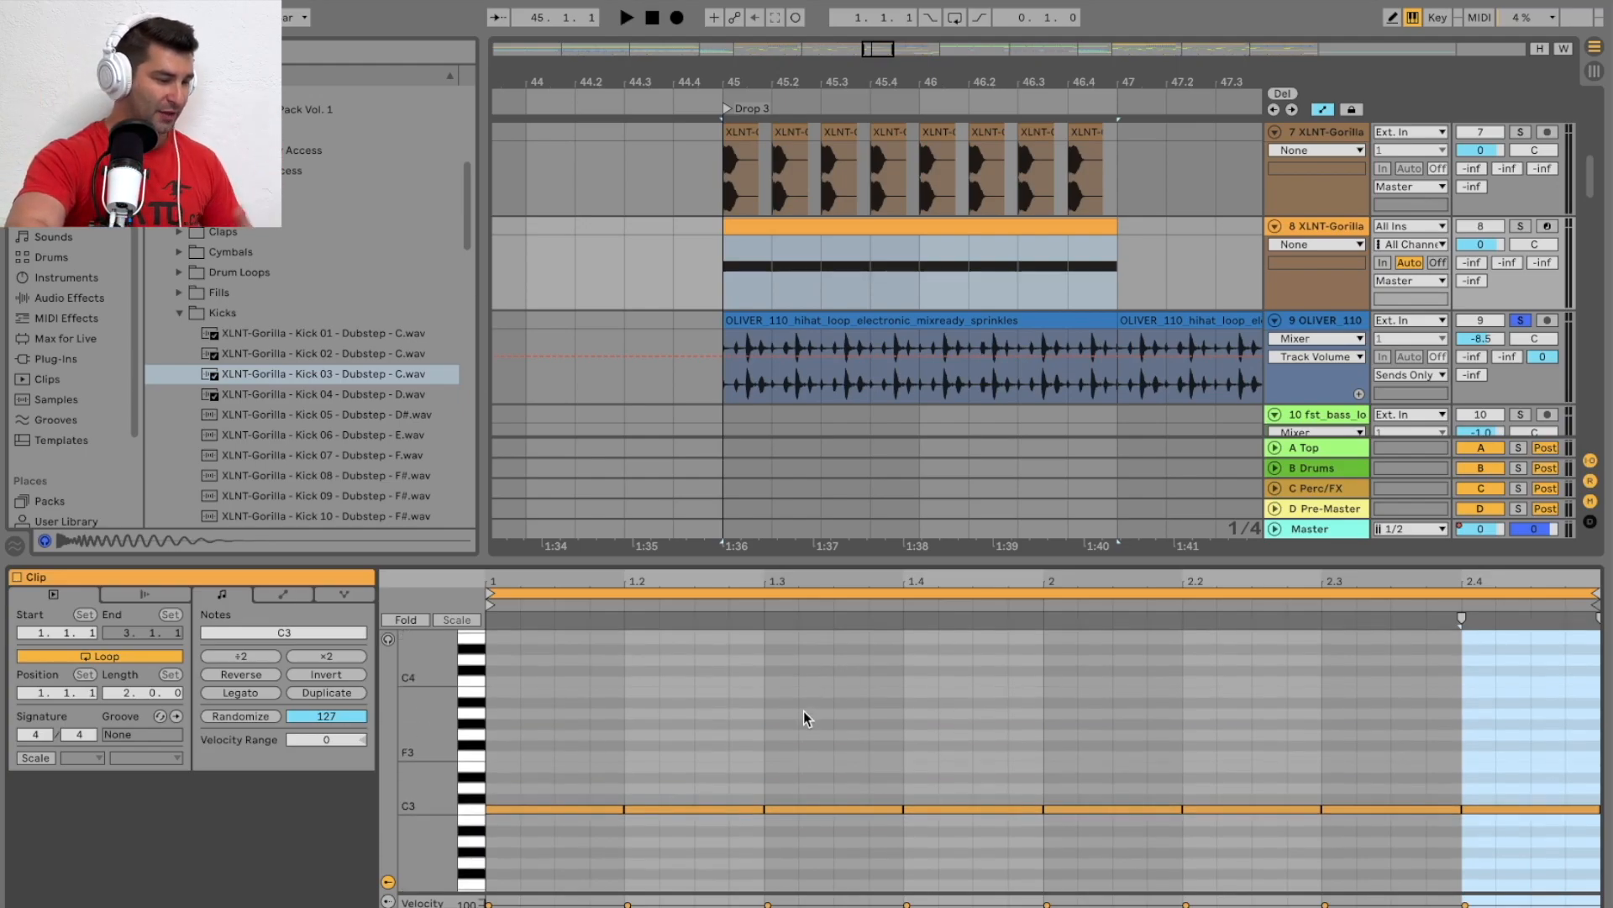
left_click(712, 810)
key("shift+Up")
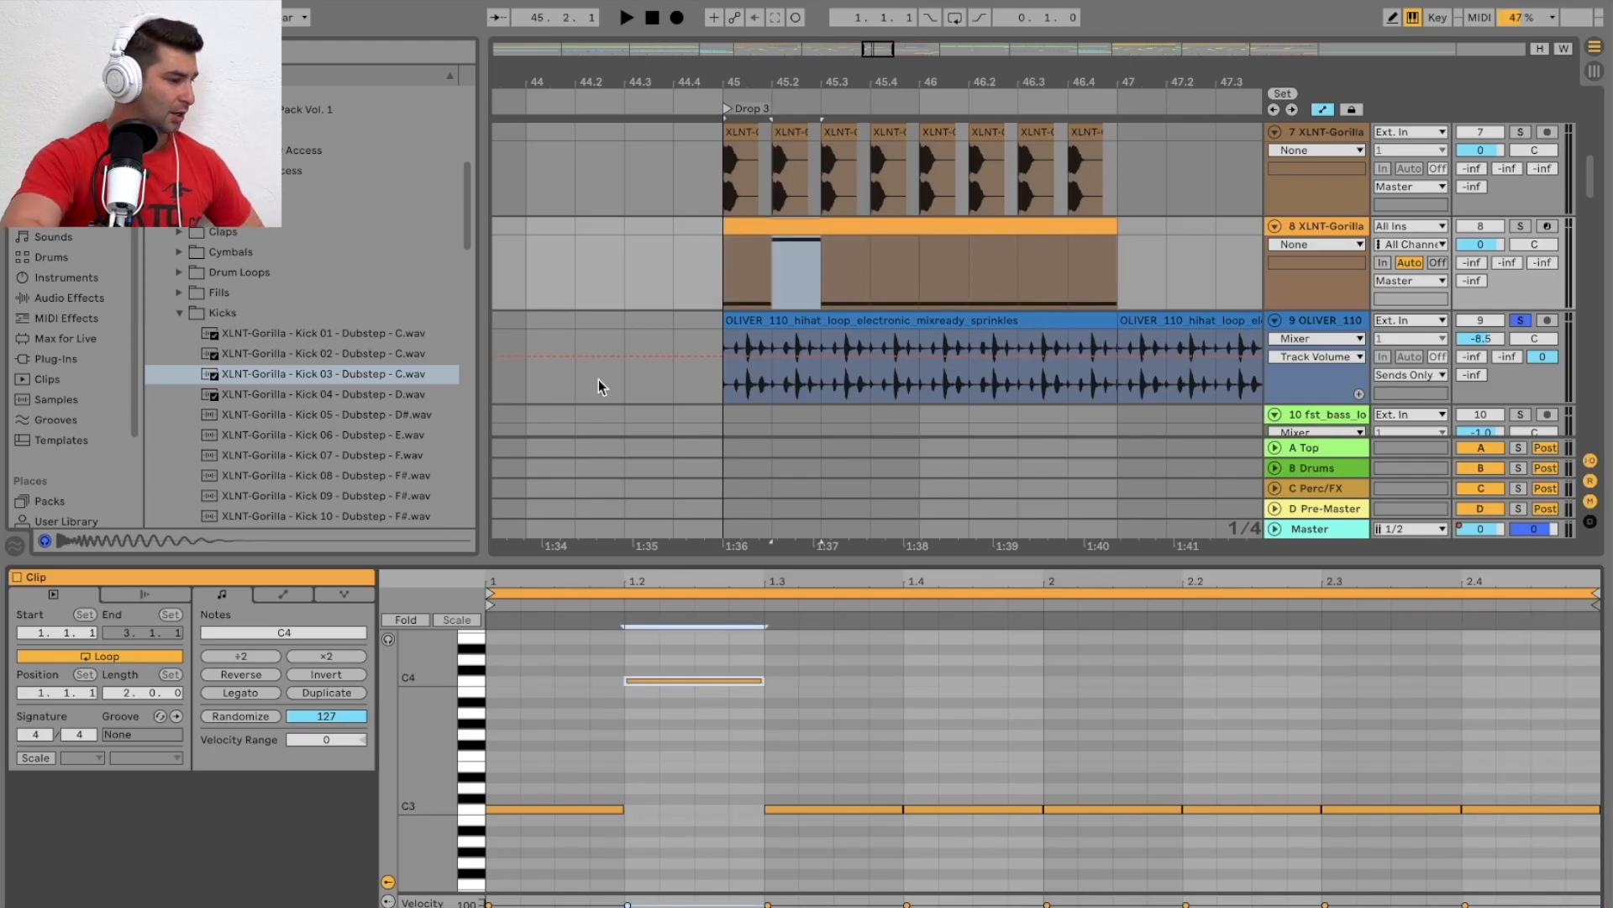
Audition the XLNT-Gorilla 808 samples and replace the MIDI track's Simpler sample with 808 Clean 02 - D.wav
left_click(202, 212)
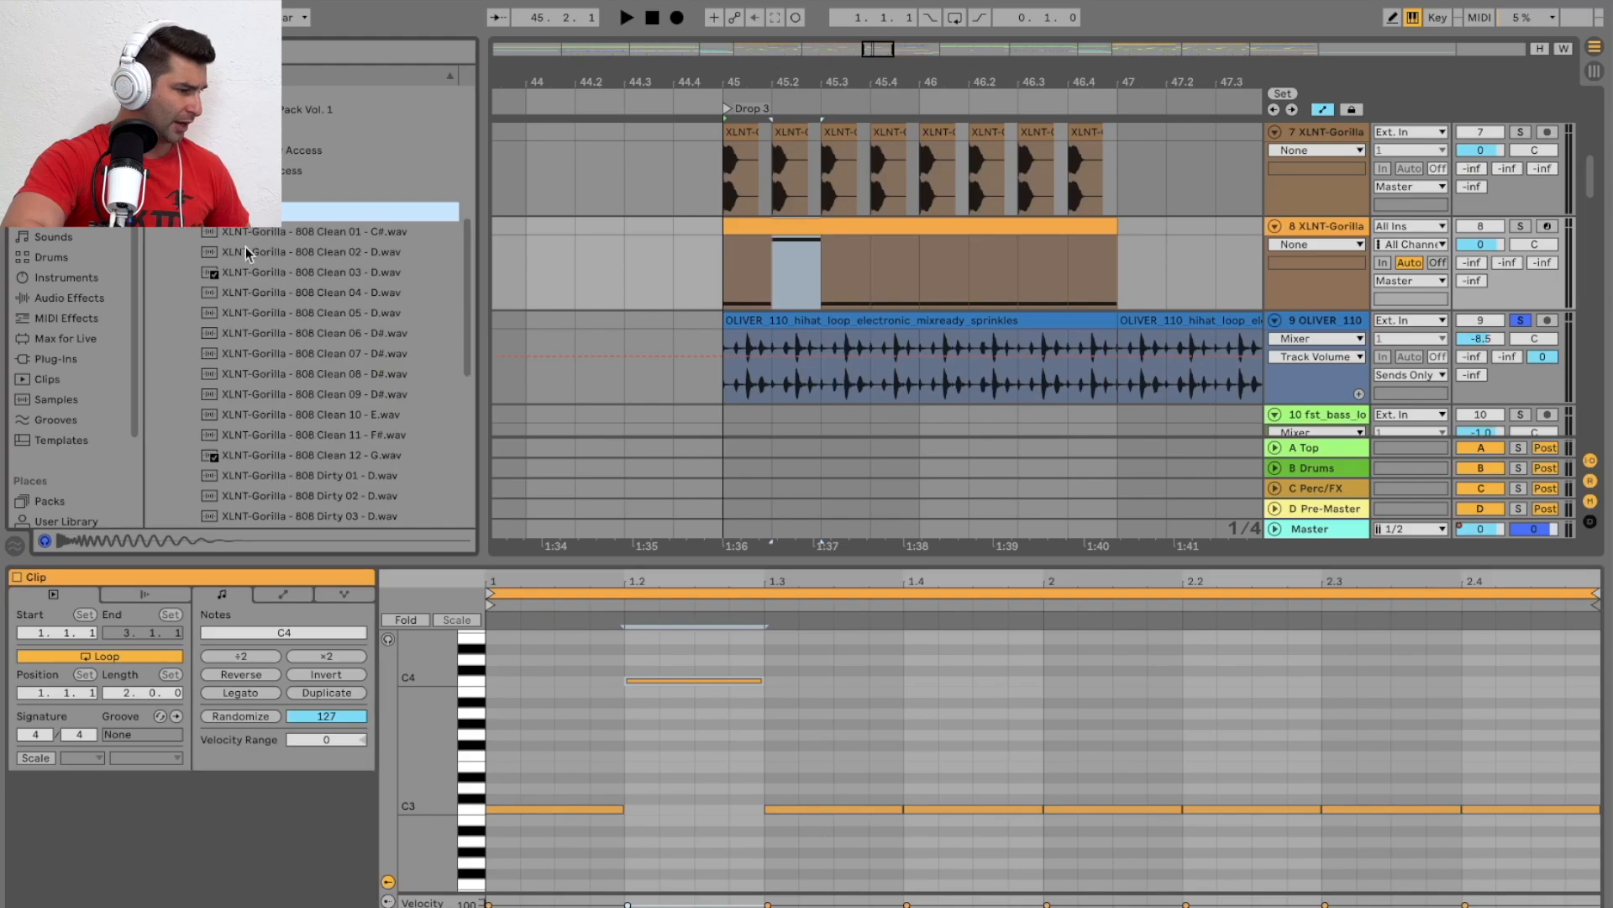
scroll(336, 225, "down", 1)
left_click(336, 224)
left_click(336, 244)
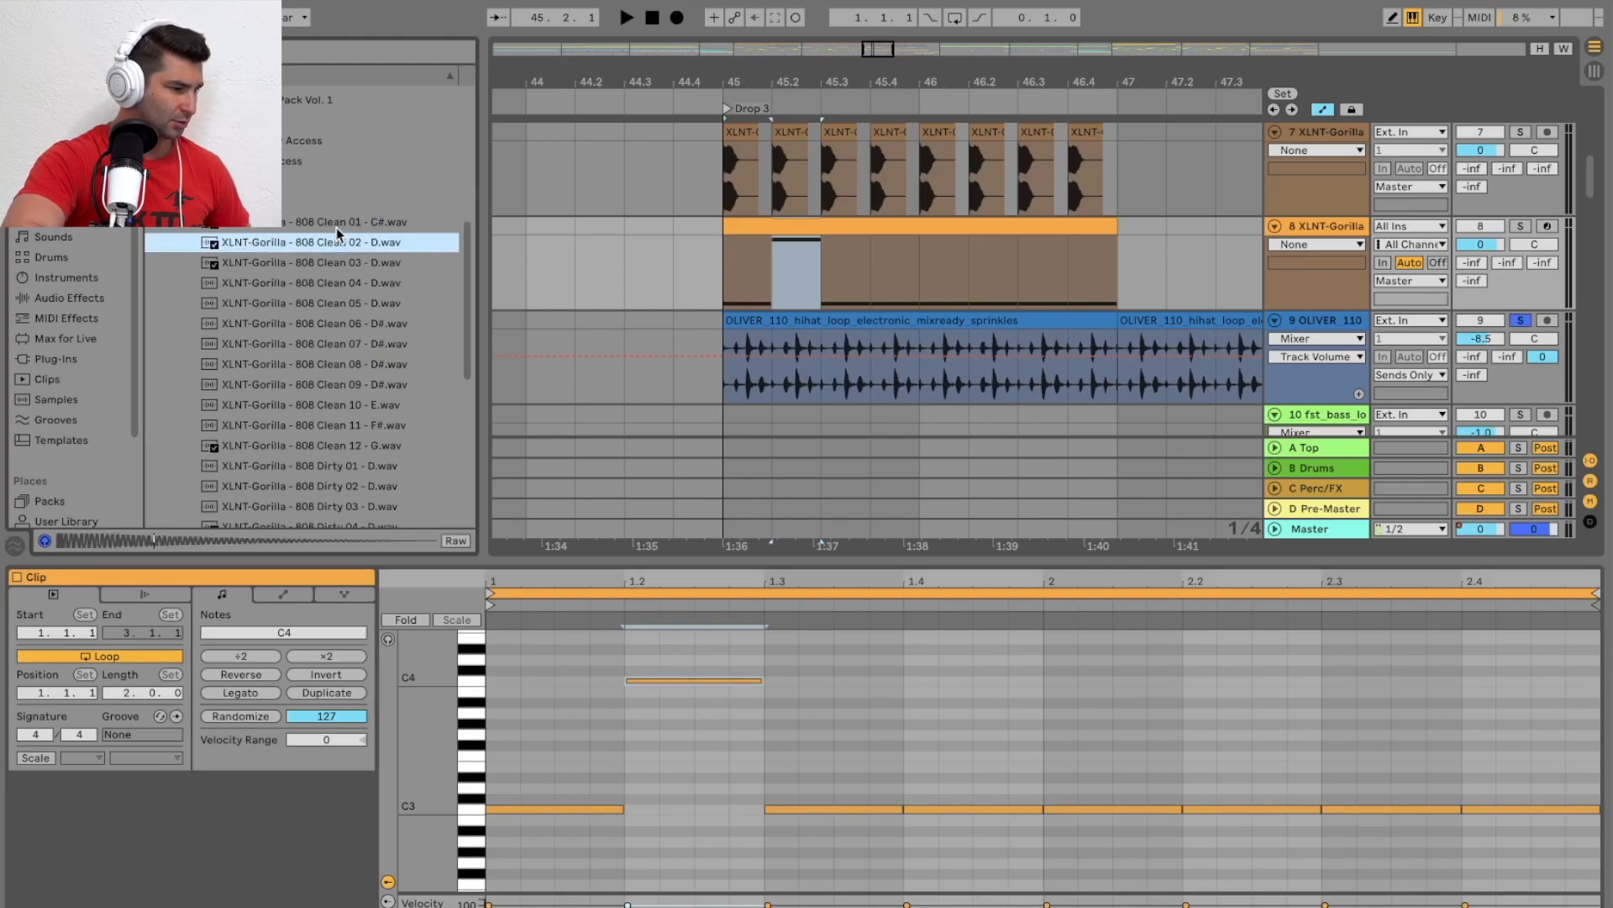
left_click(1350, 225)
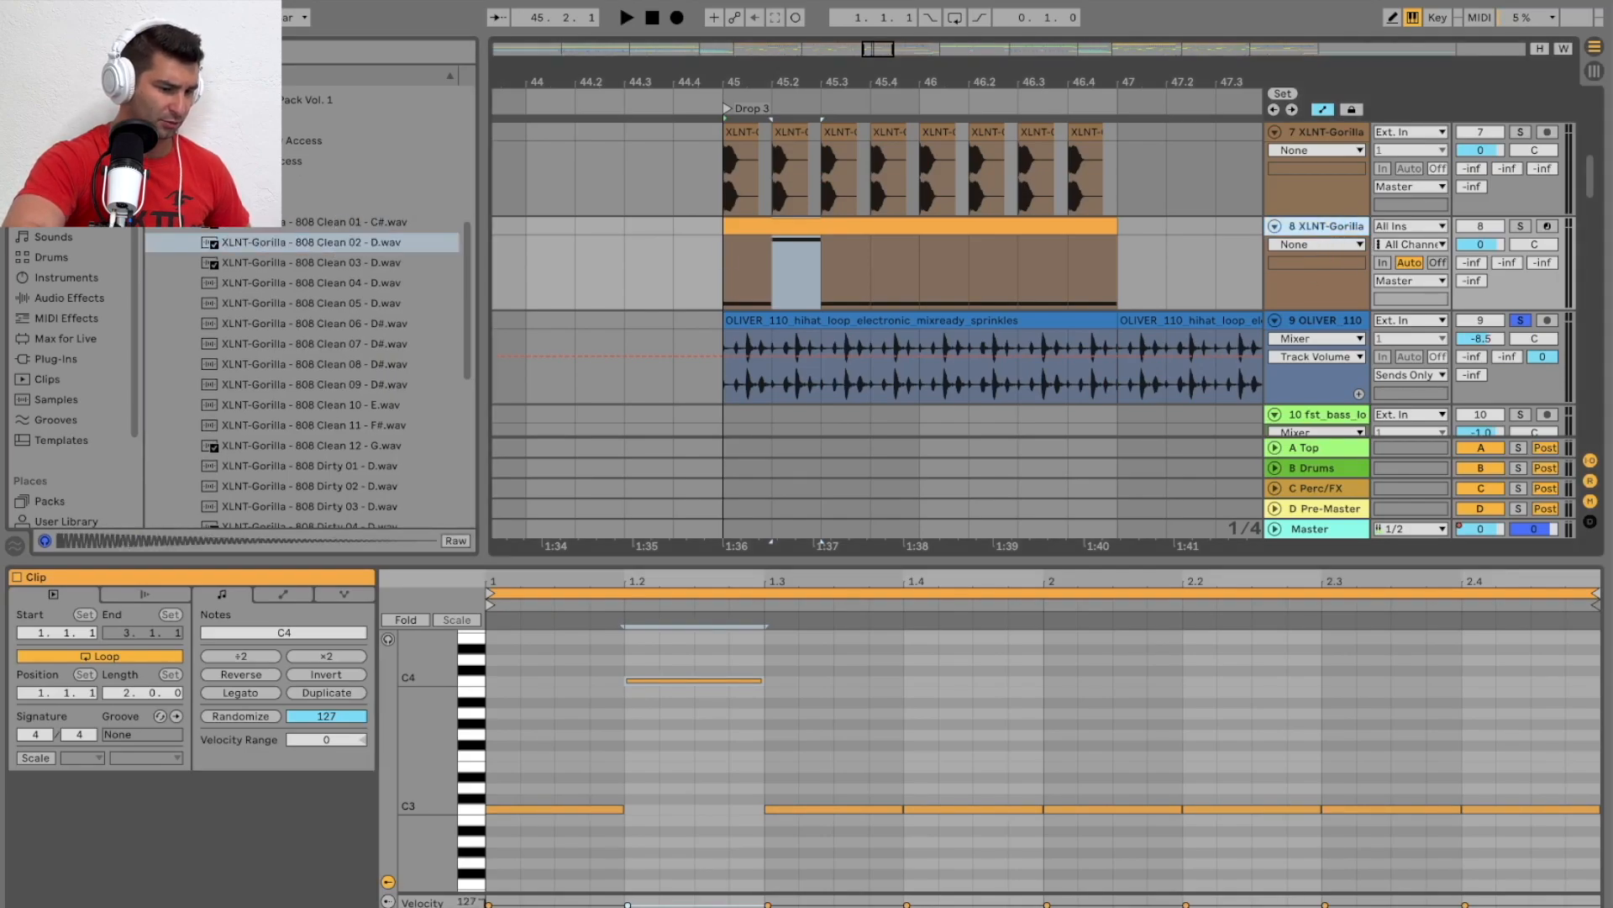
key("shift+Tab")
left_click_drag(384, 243, 340, 810)
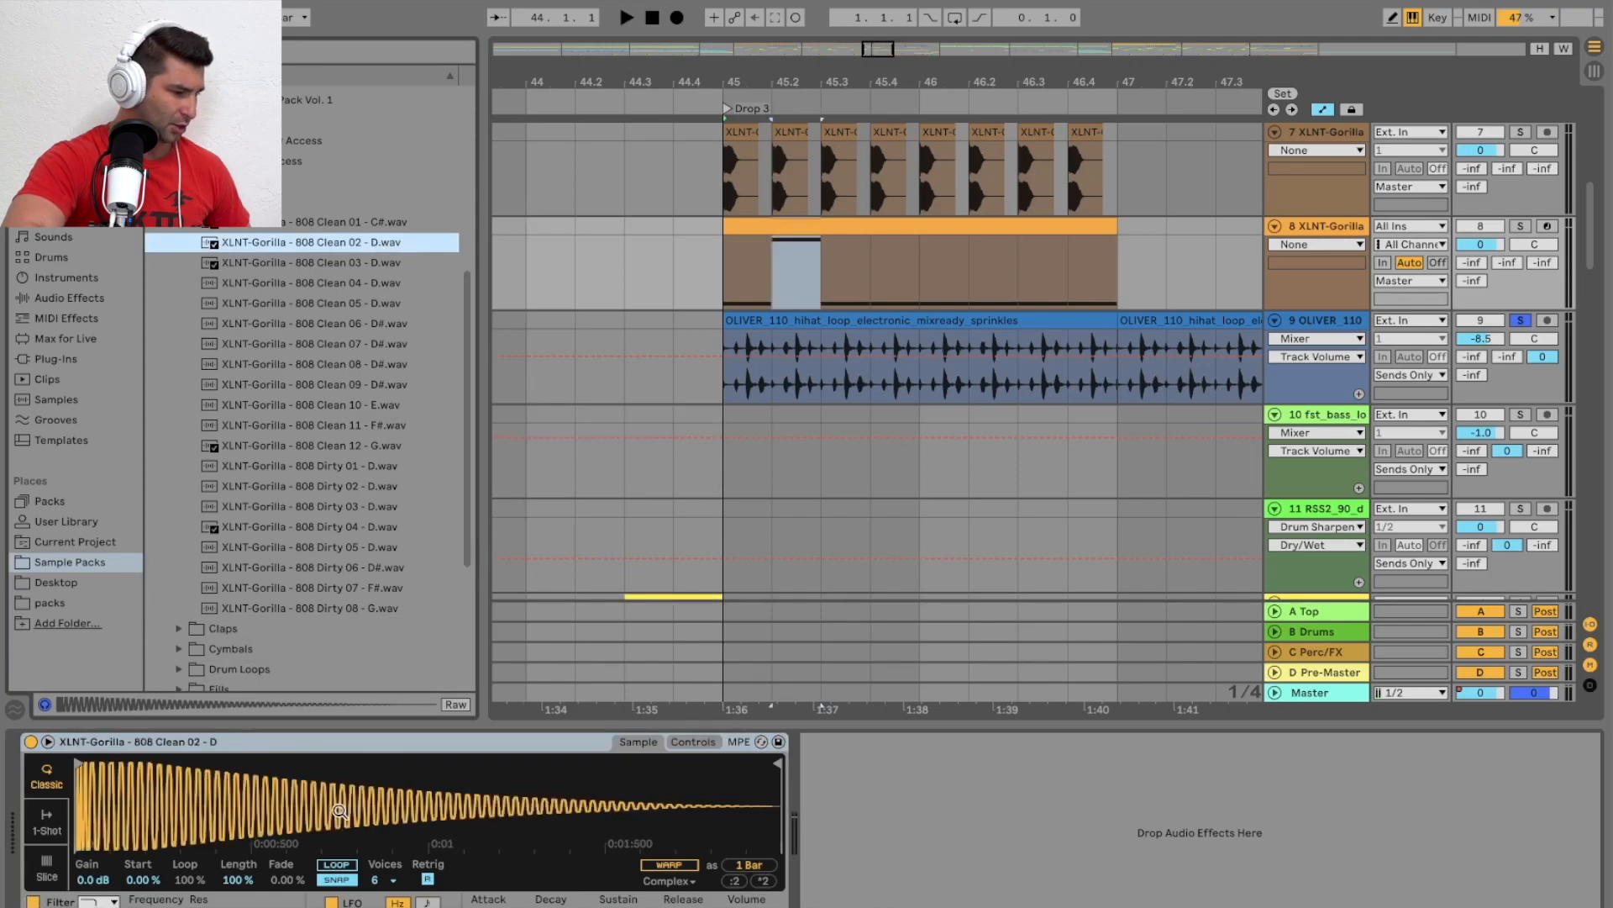
Solo the MIDI track and play its clip with the 808 sample from bar 45
left_click(1520, 226)
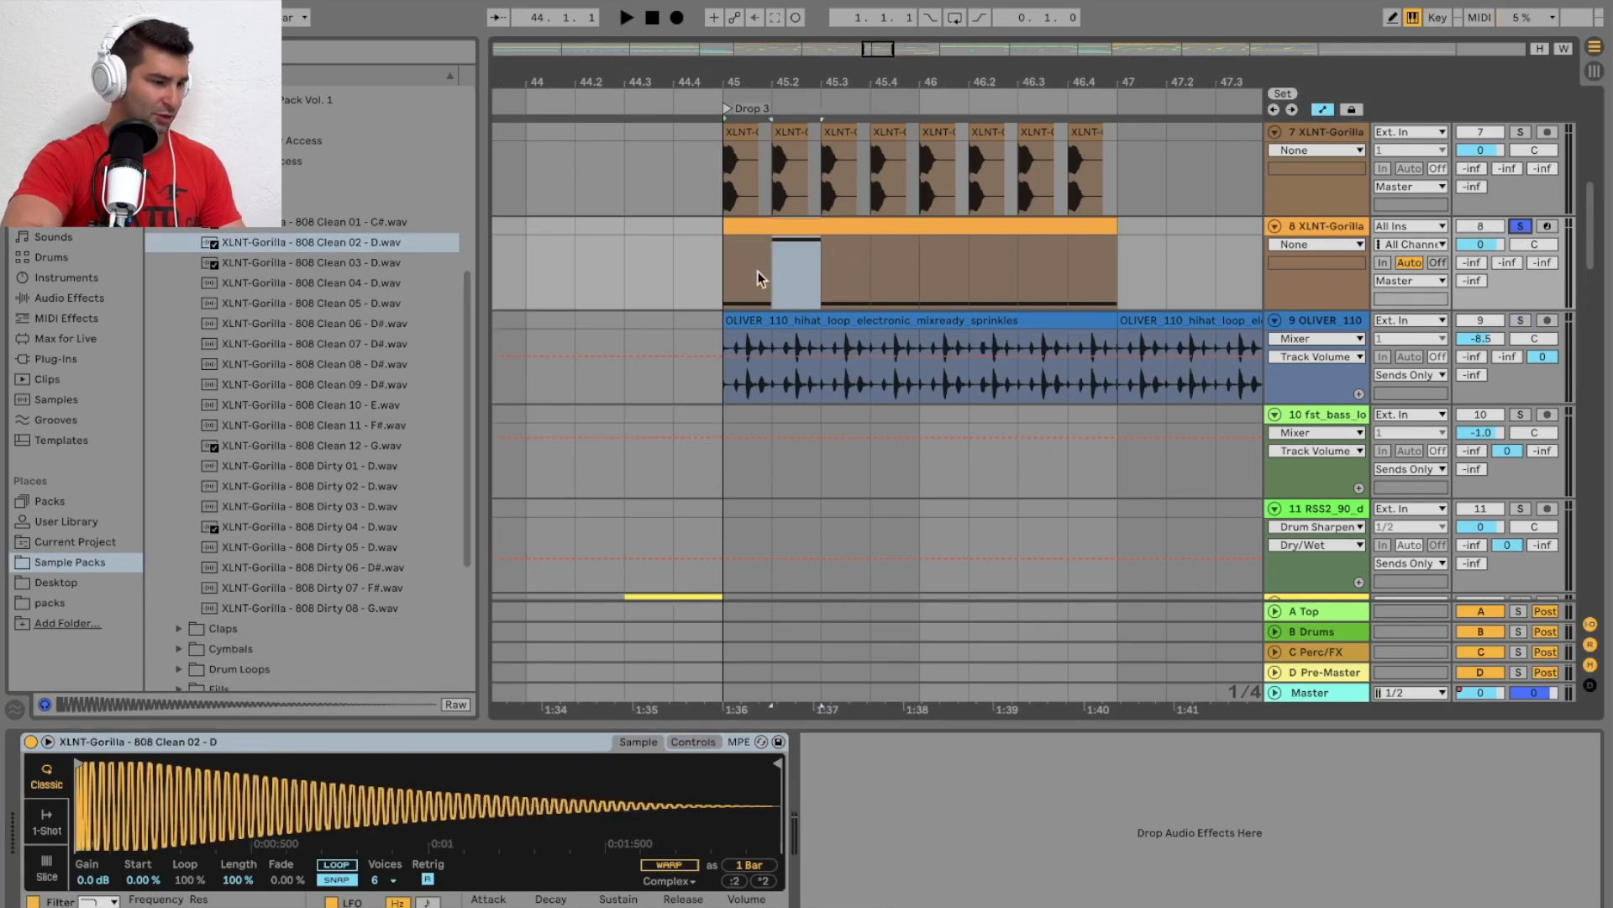
left_click(760, 277)
key("shift+Tab")
key("space")
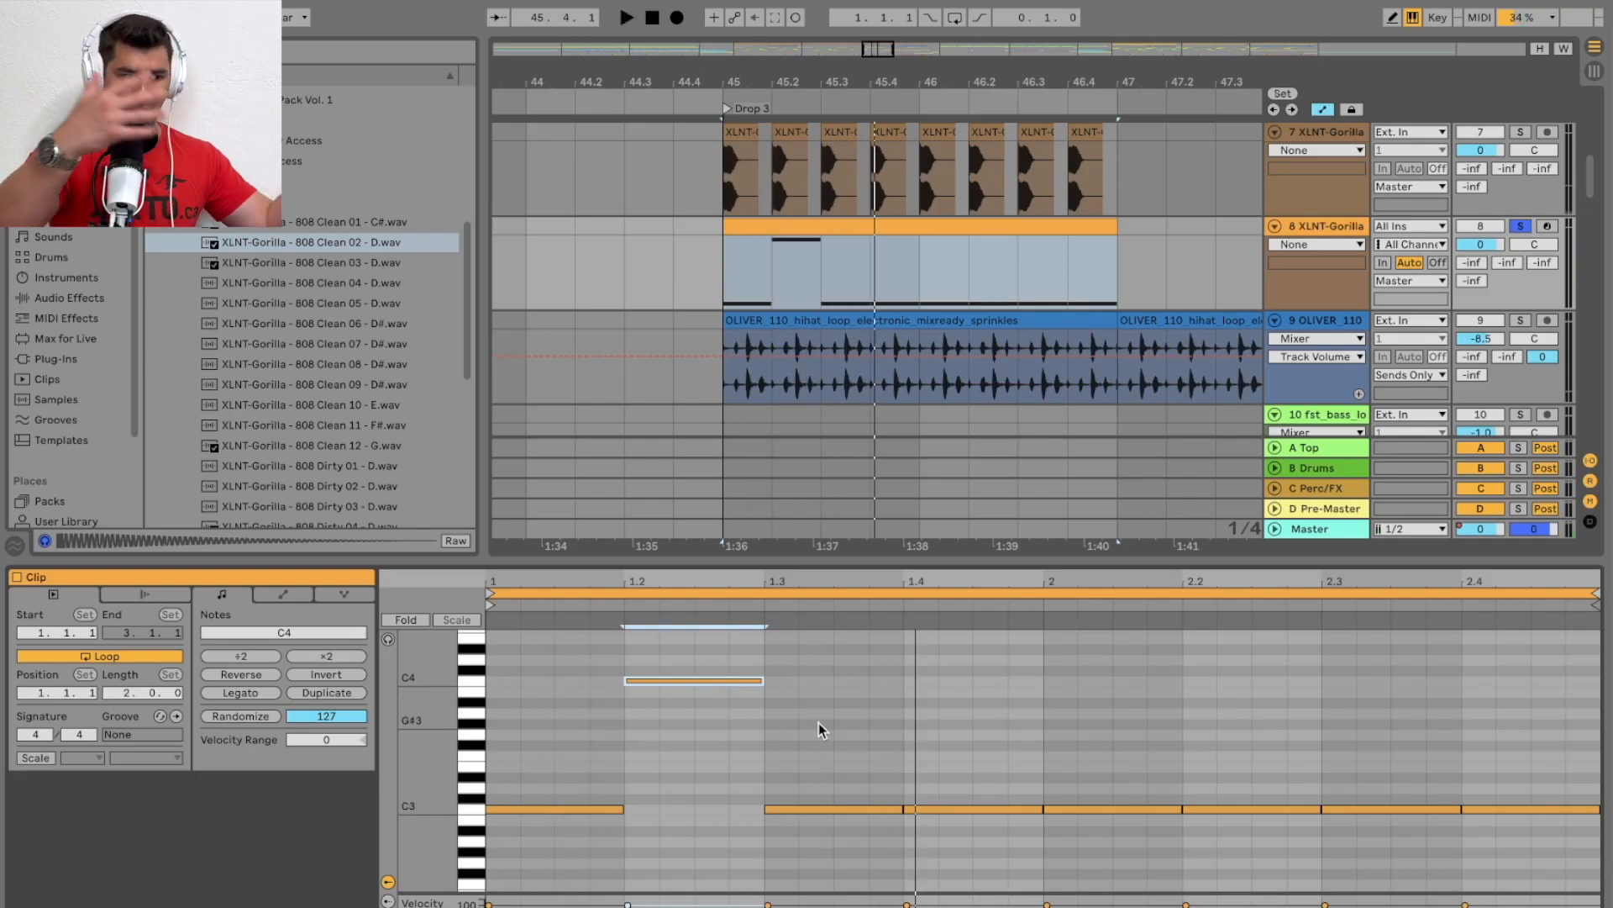
Turn on Warp for the second audio kick clip at 45.2 and try adjusting its pitch
left_click(792, 135)
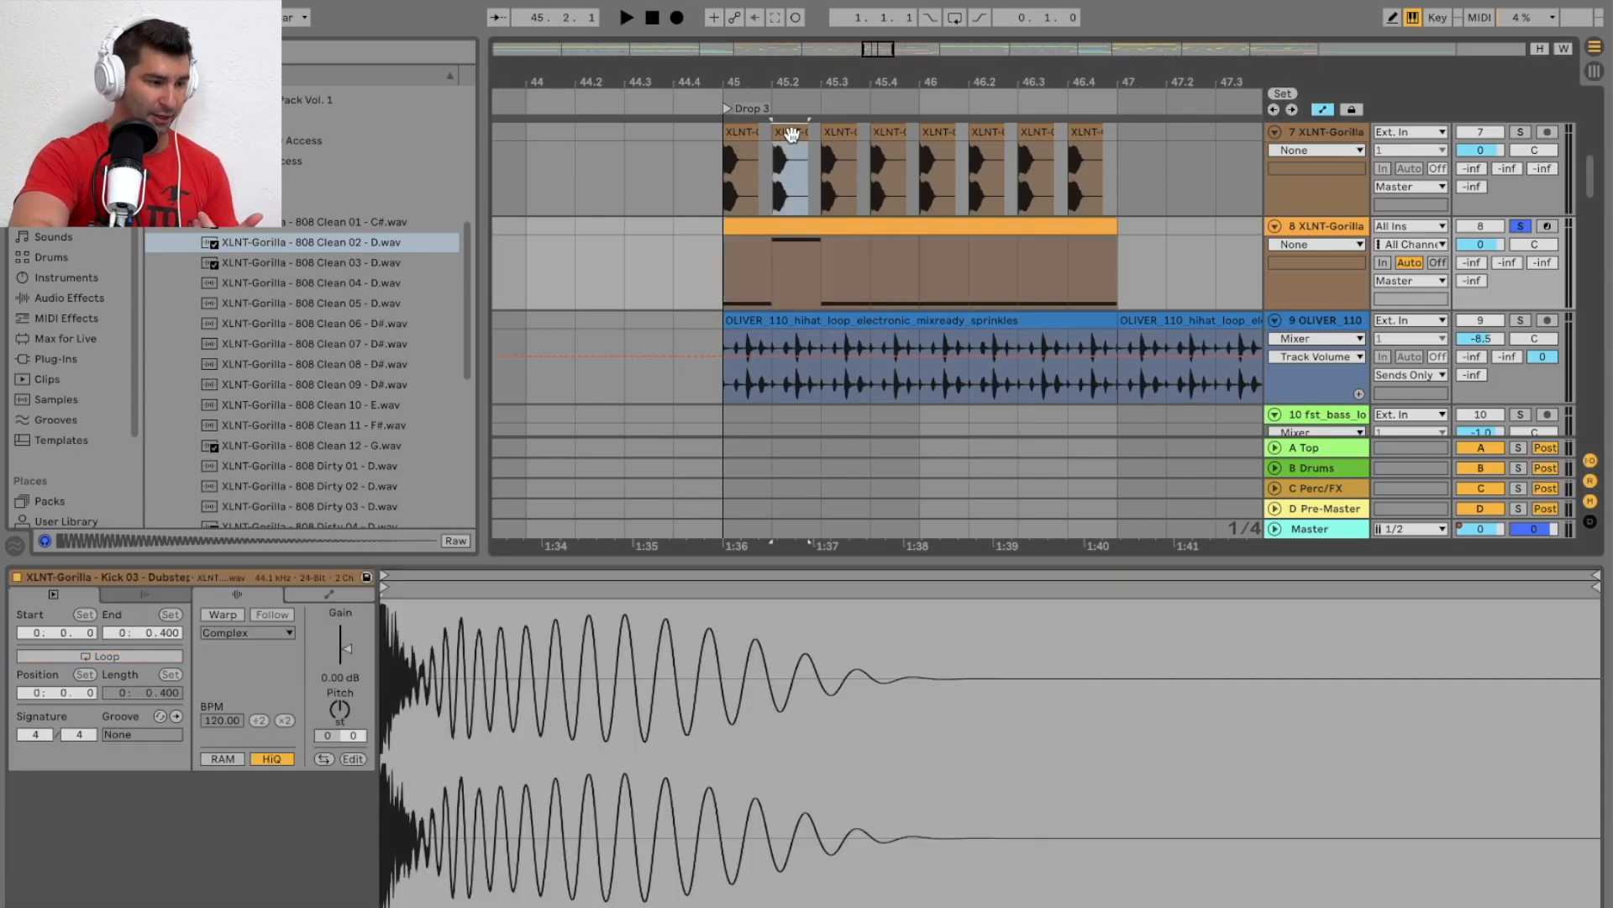
left_click(223, 614)
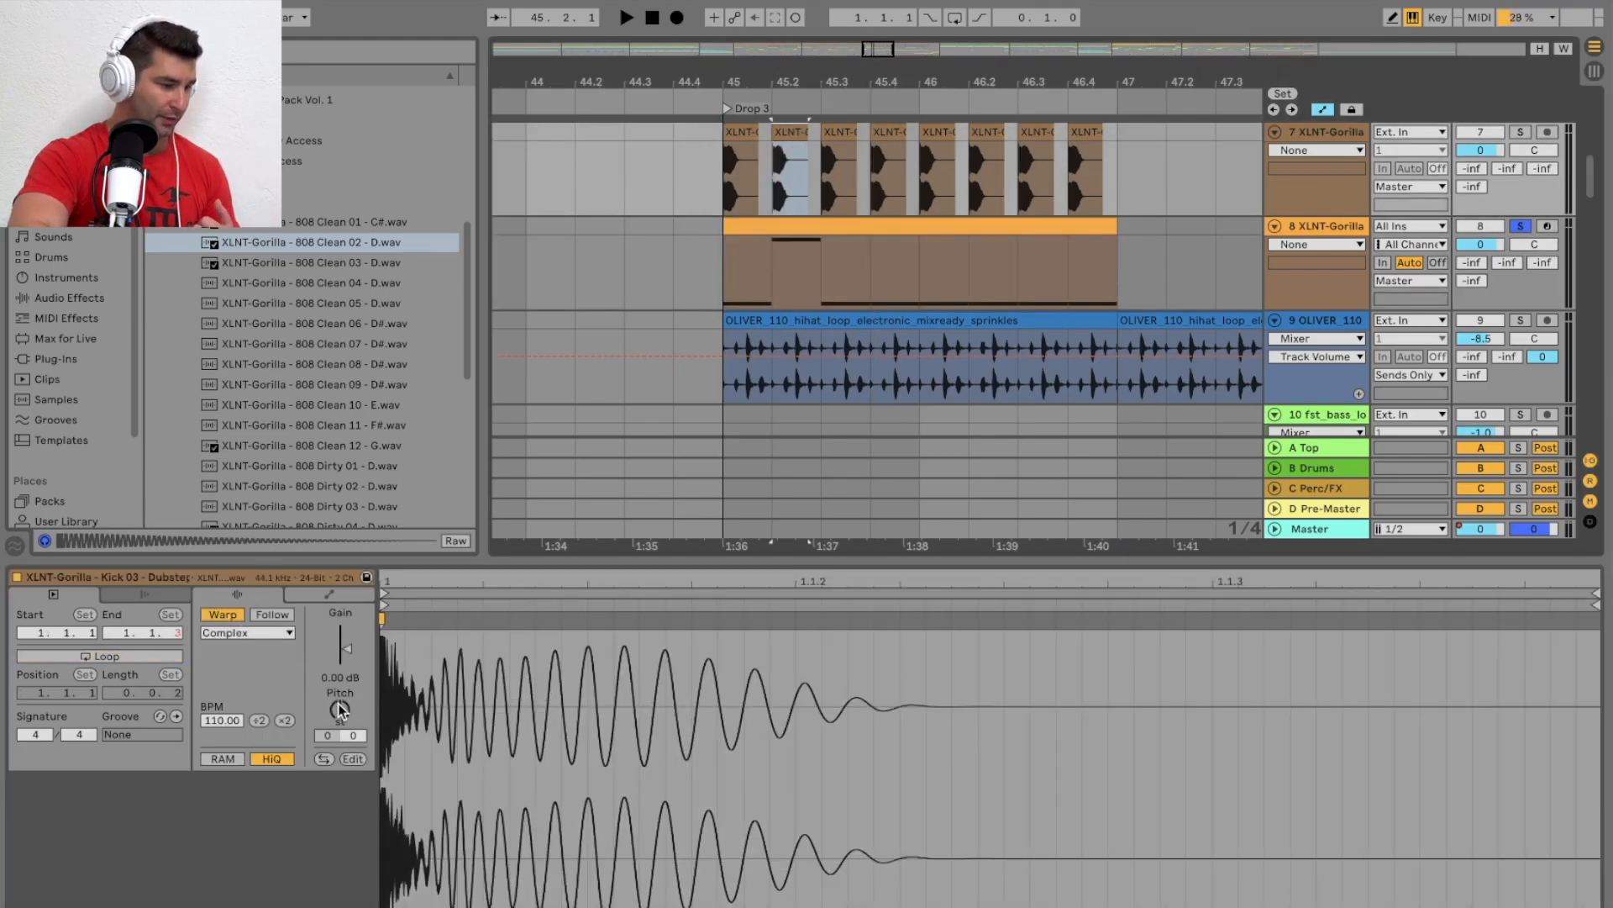
left_click_drag(339, 710, 340, 687)
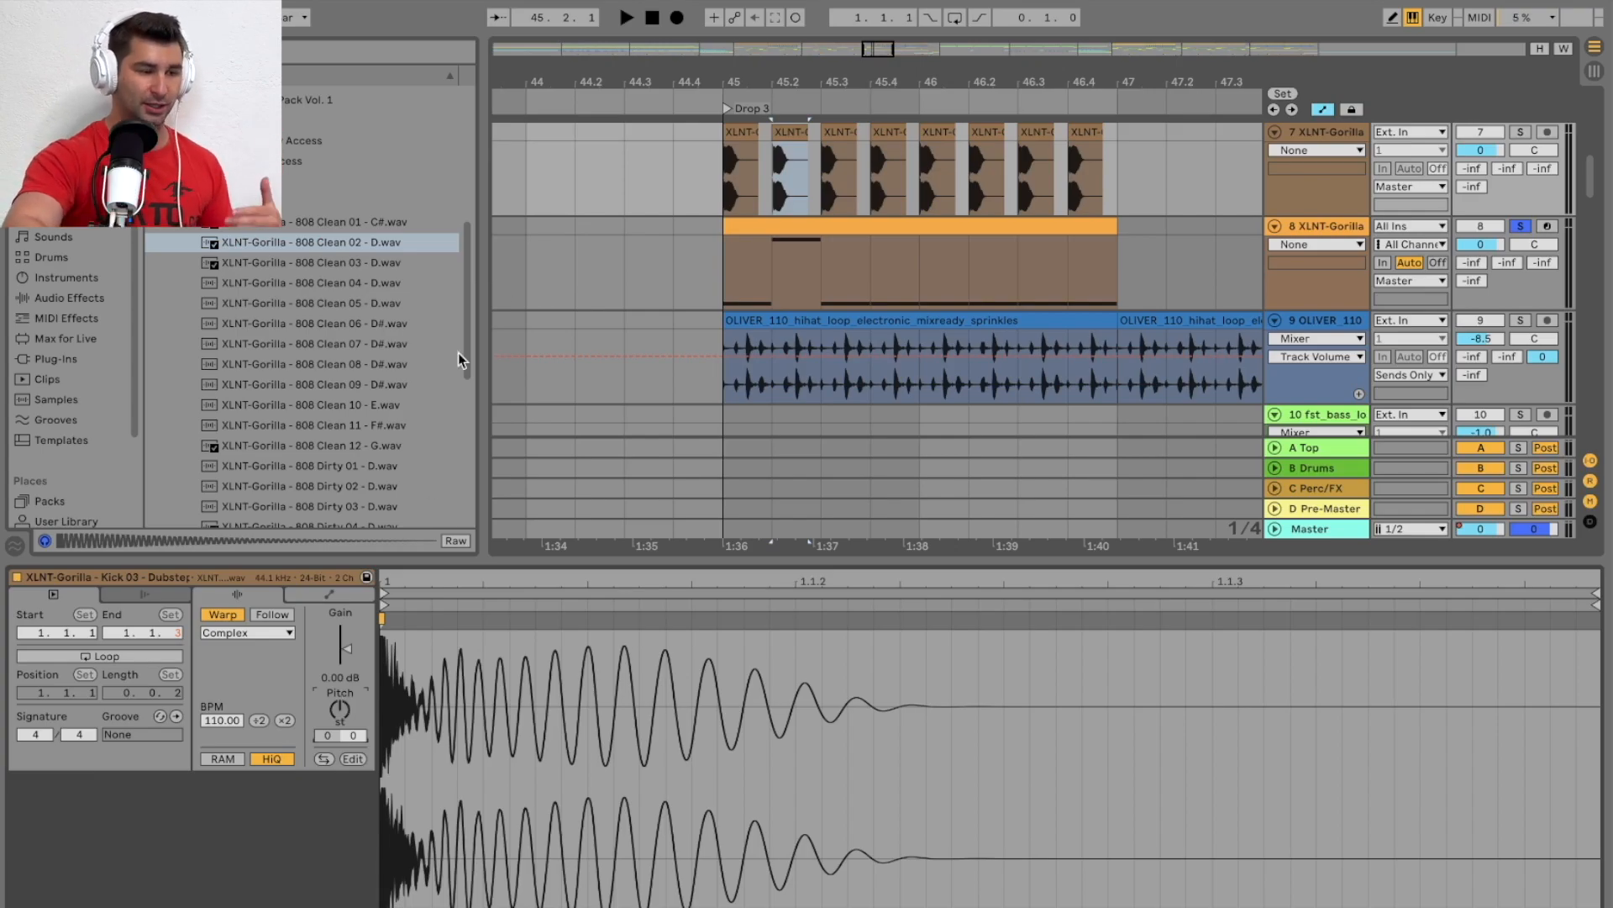
Look over the audio kick track's options, then show the MIDI track's 808 Clean 02 Simpler and its device options
scroll(673, 244, "up", 1)
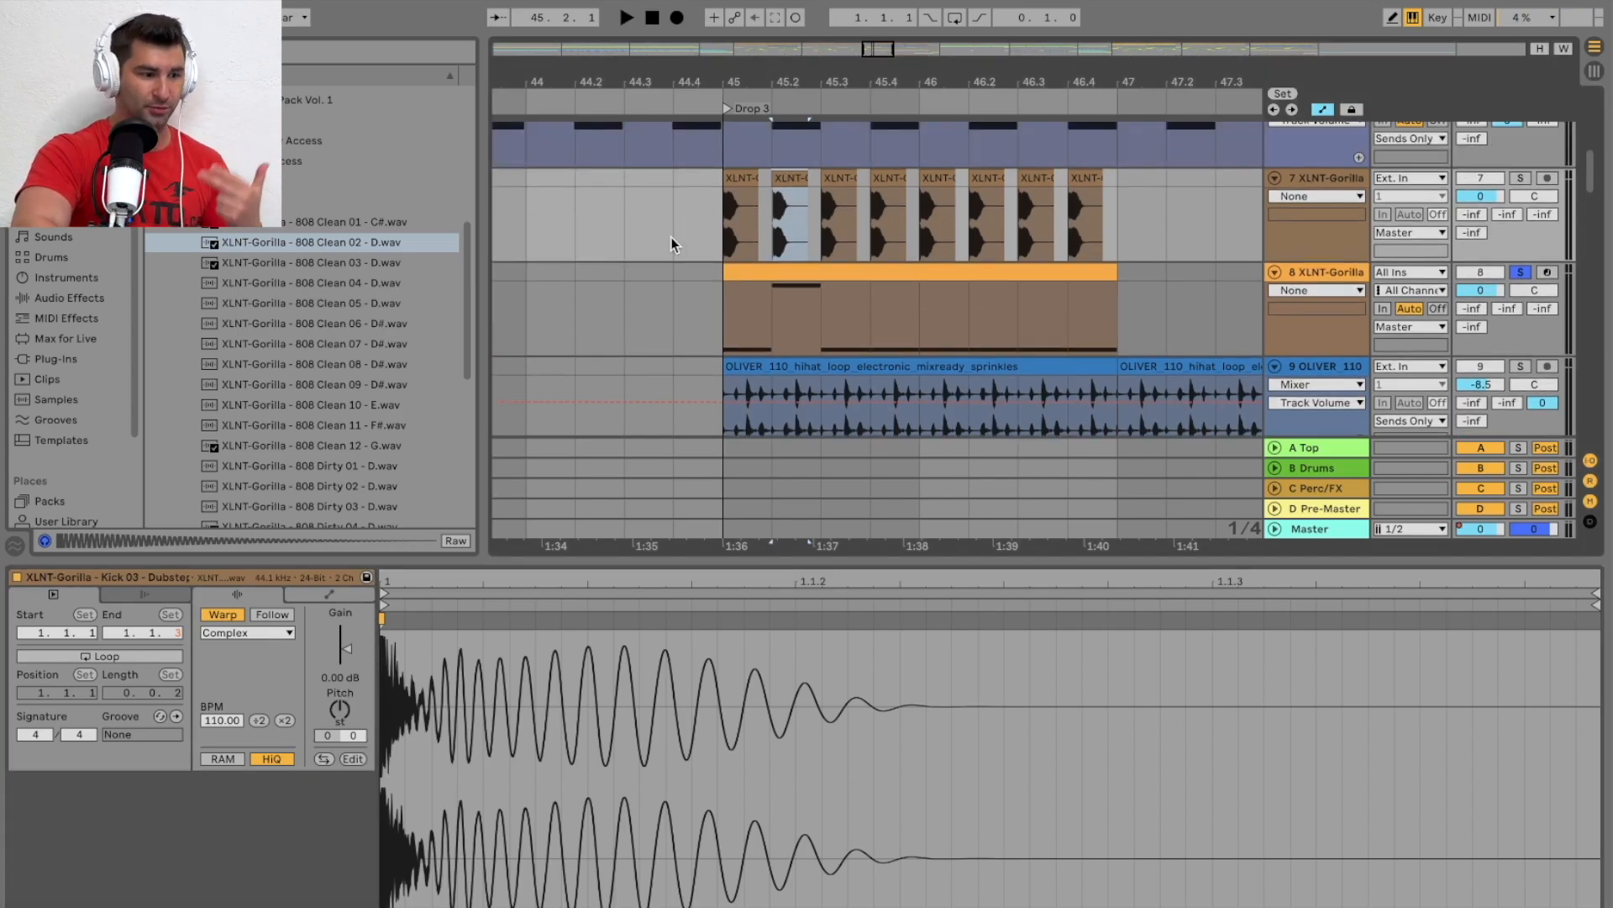
right_click(1327, 187)
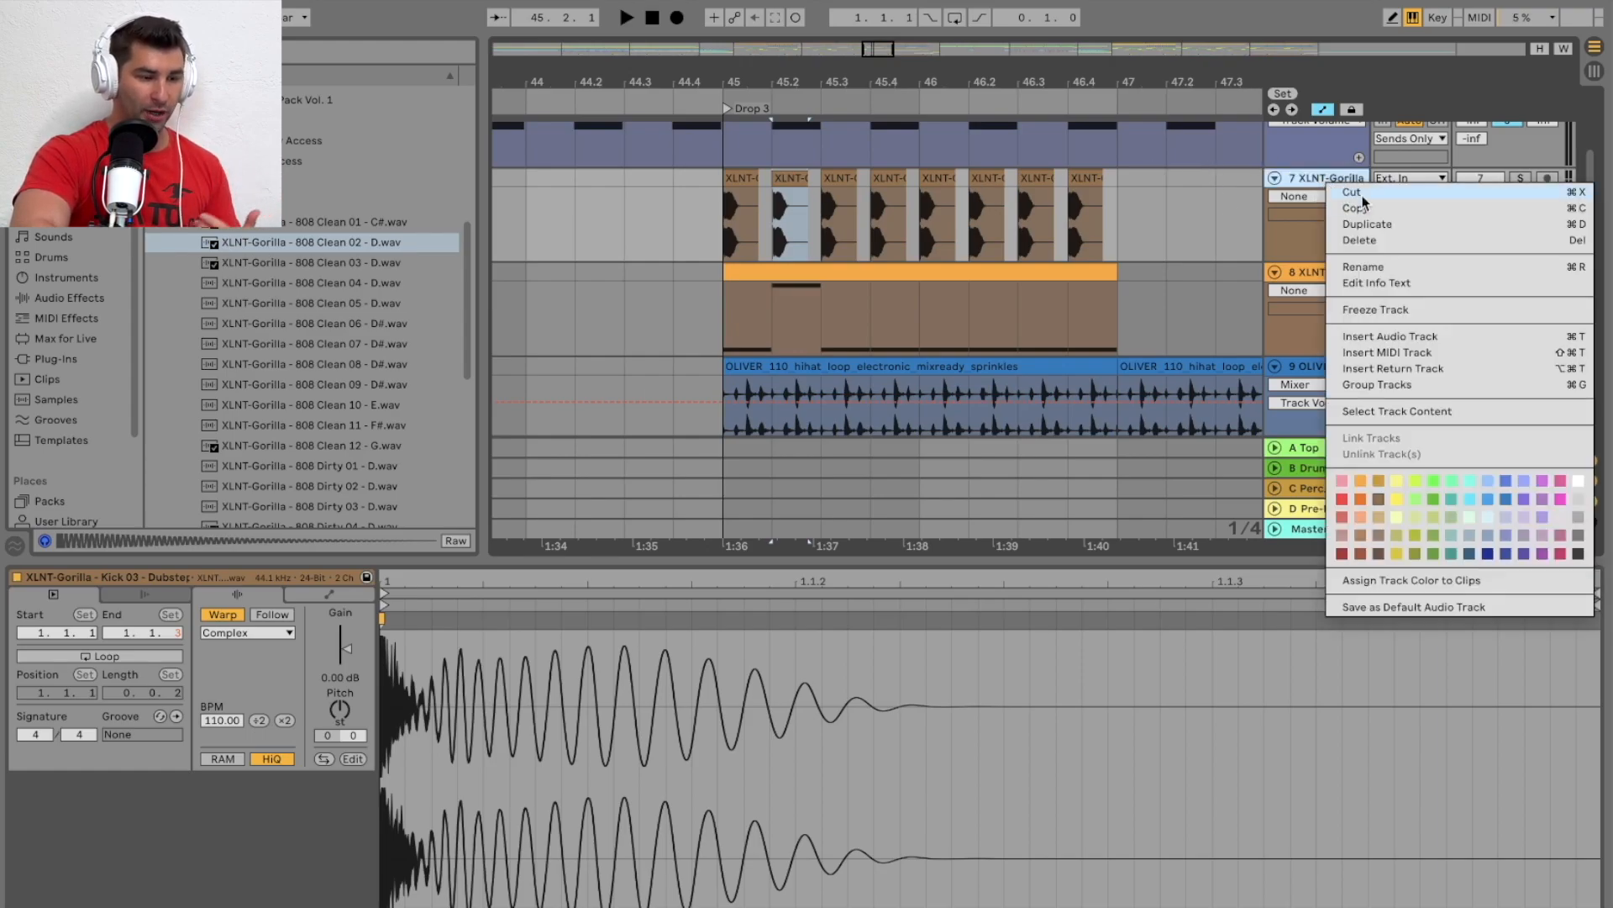
left_click(1153, 198)
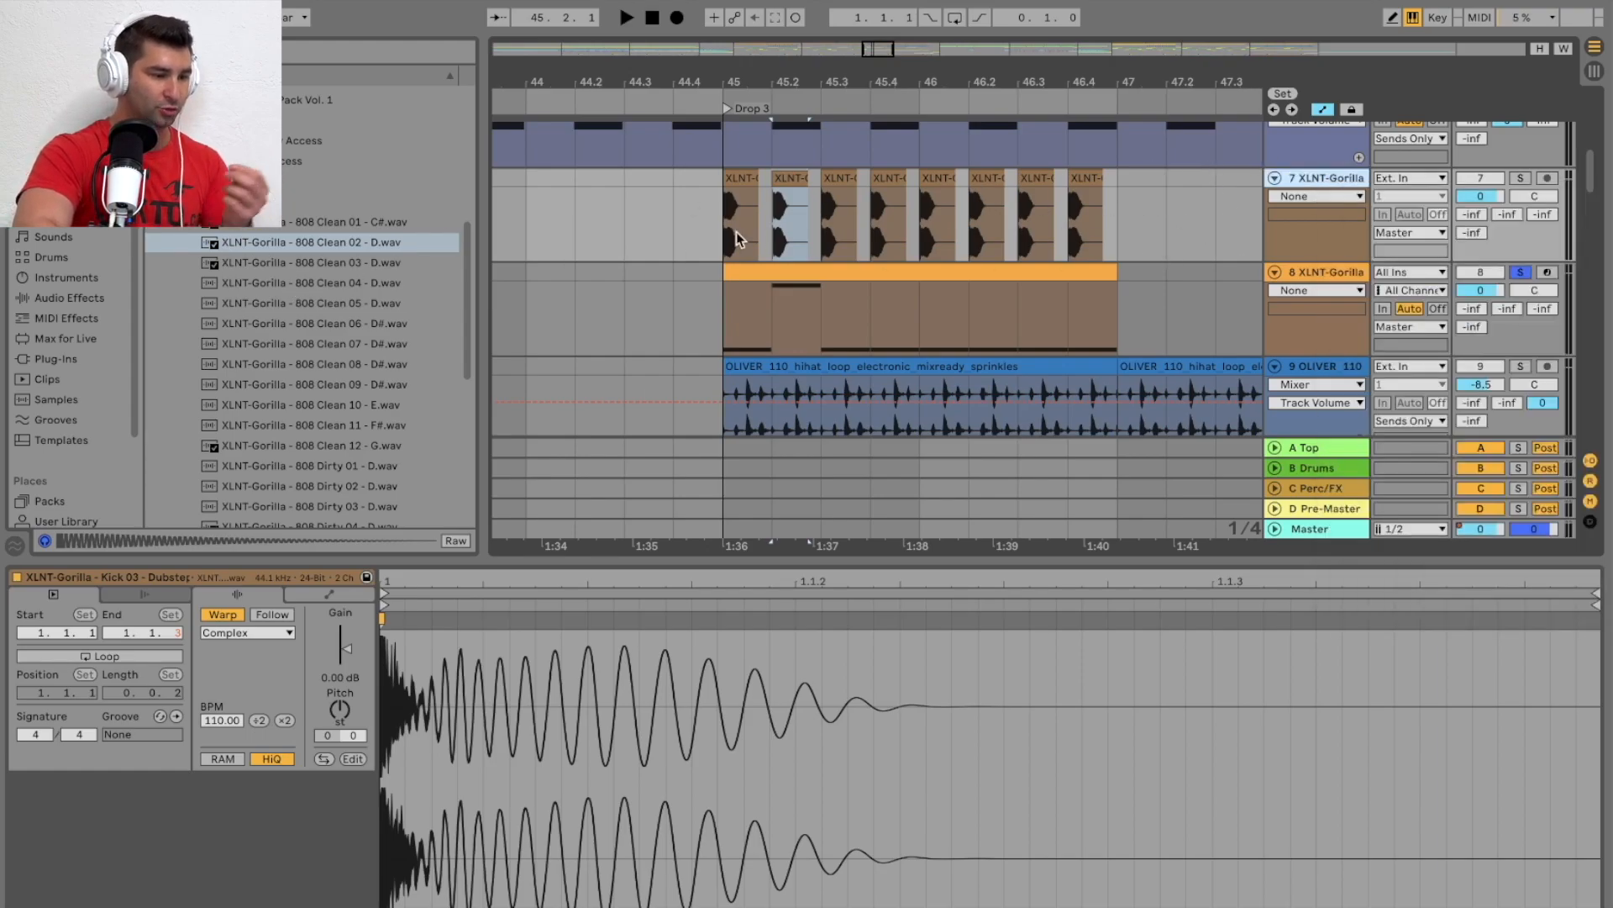
left_click(1331, 282)
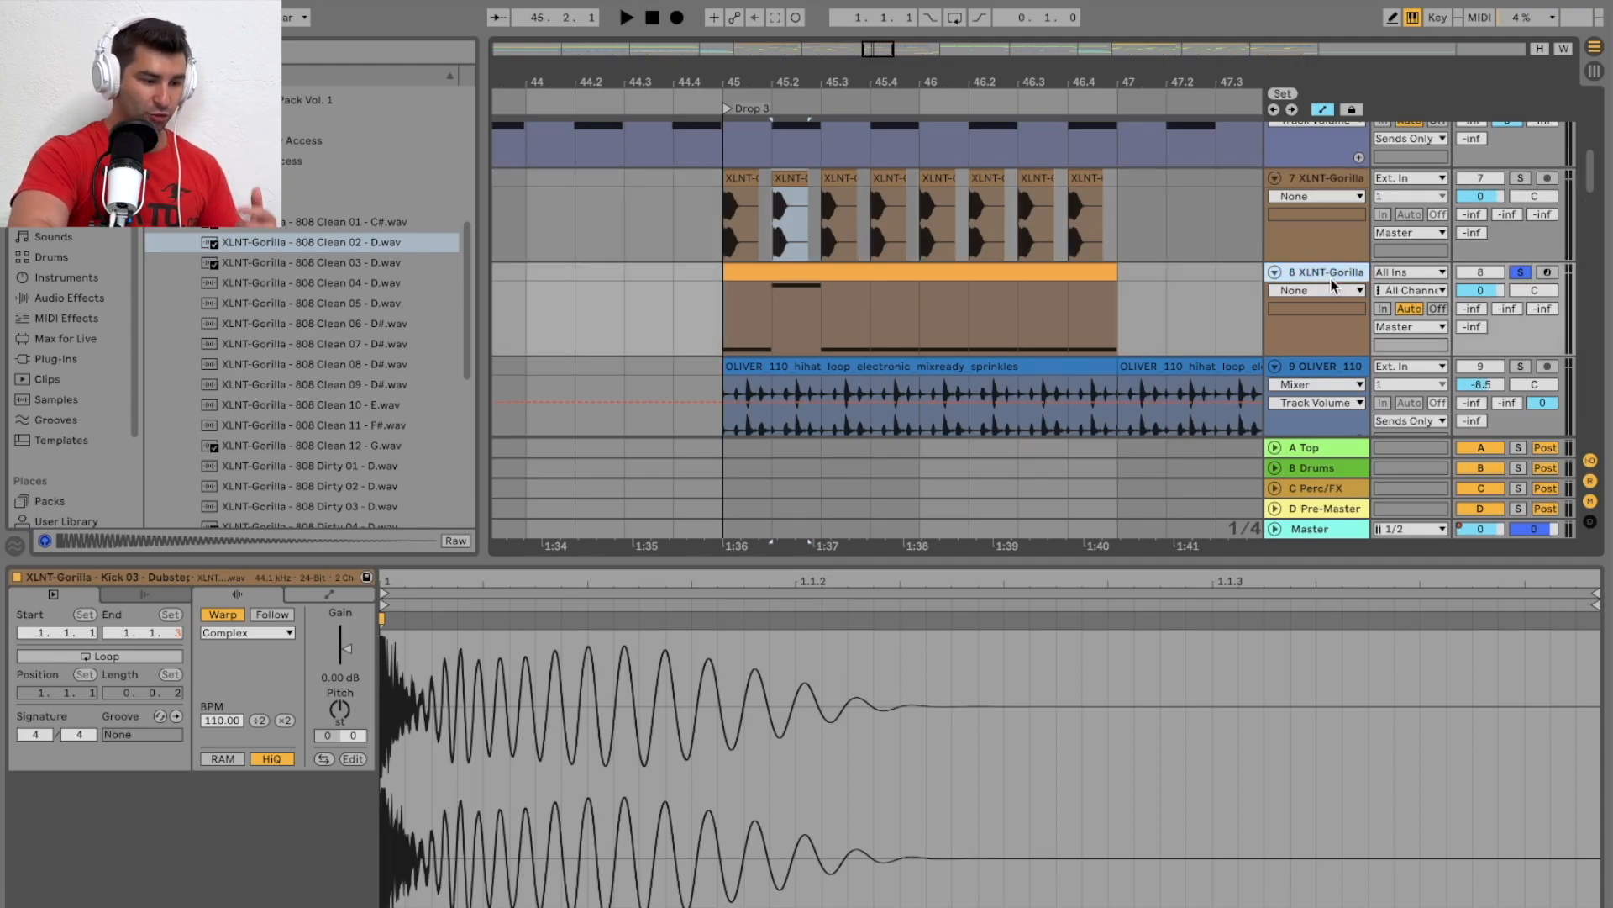
left_click(1086, 281)
key("shift+Tab")
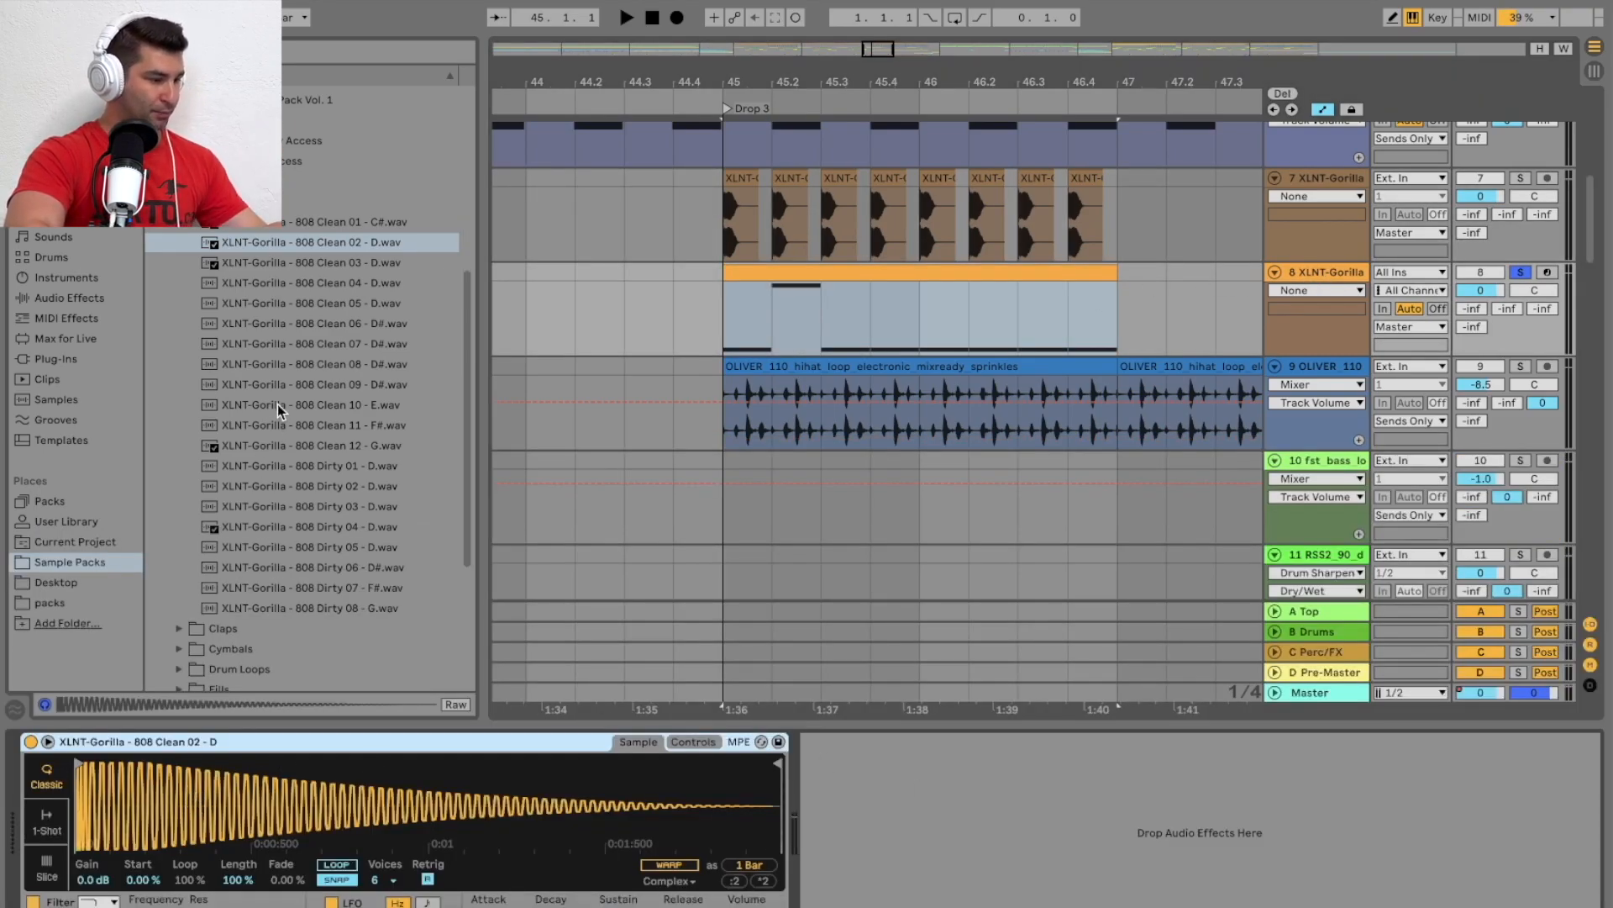
right_click(320, 747)
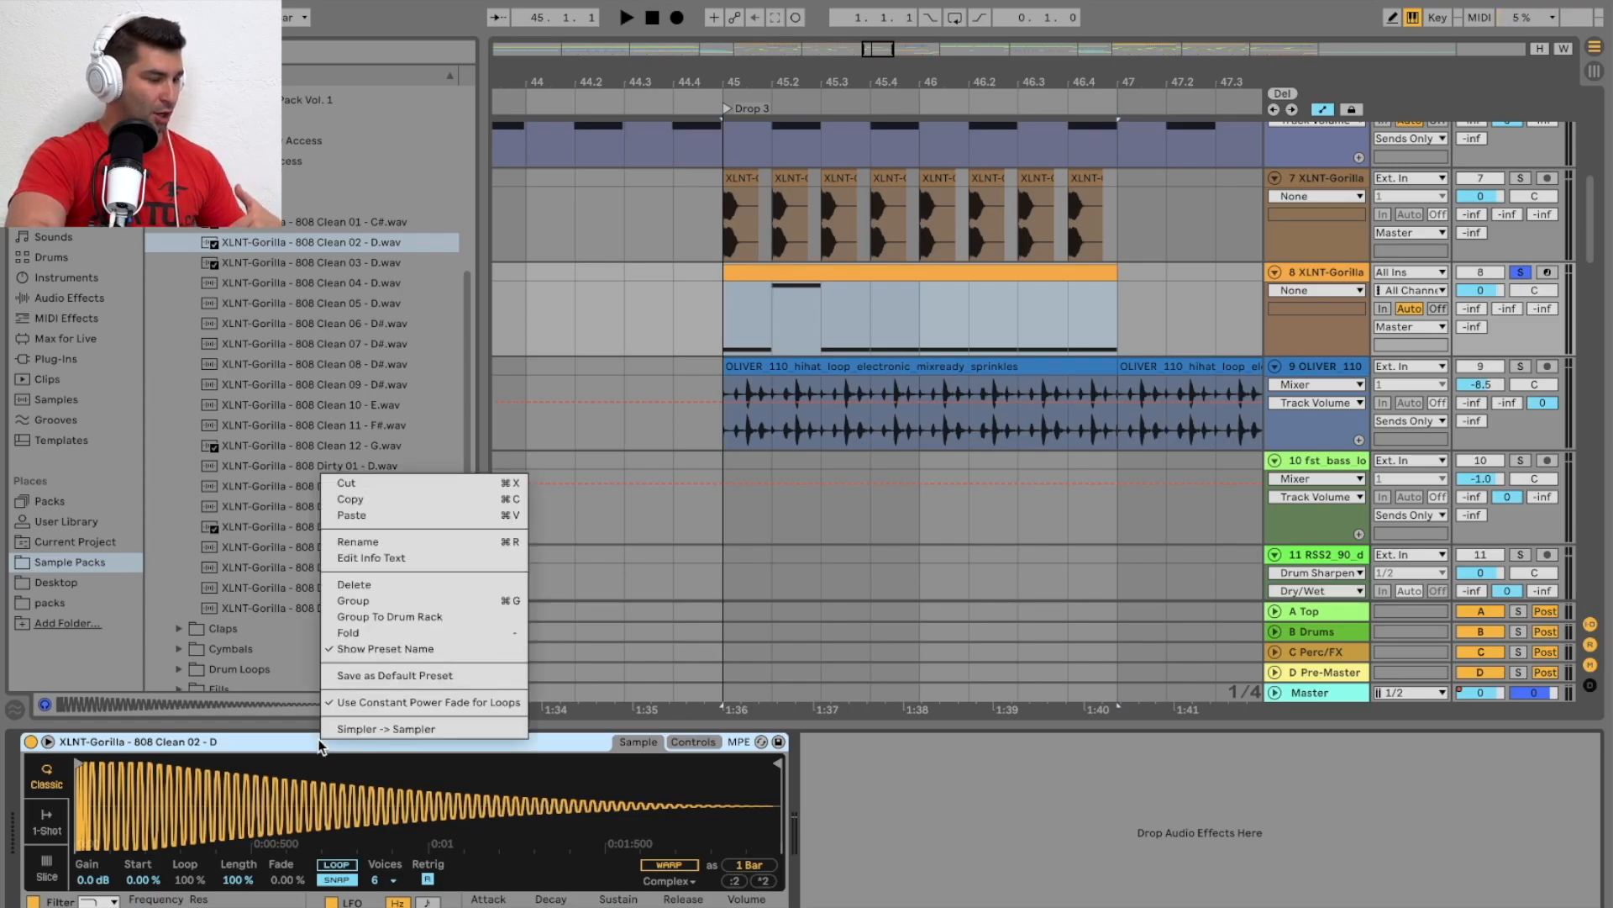
left_click(822, 756)
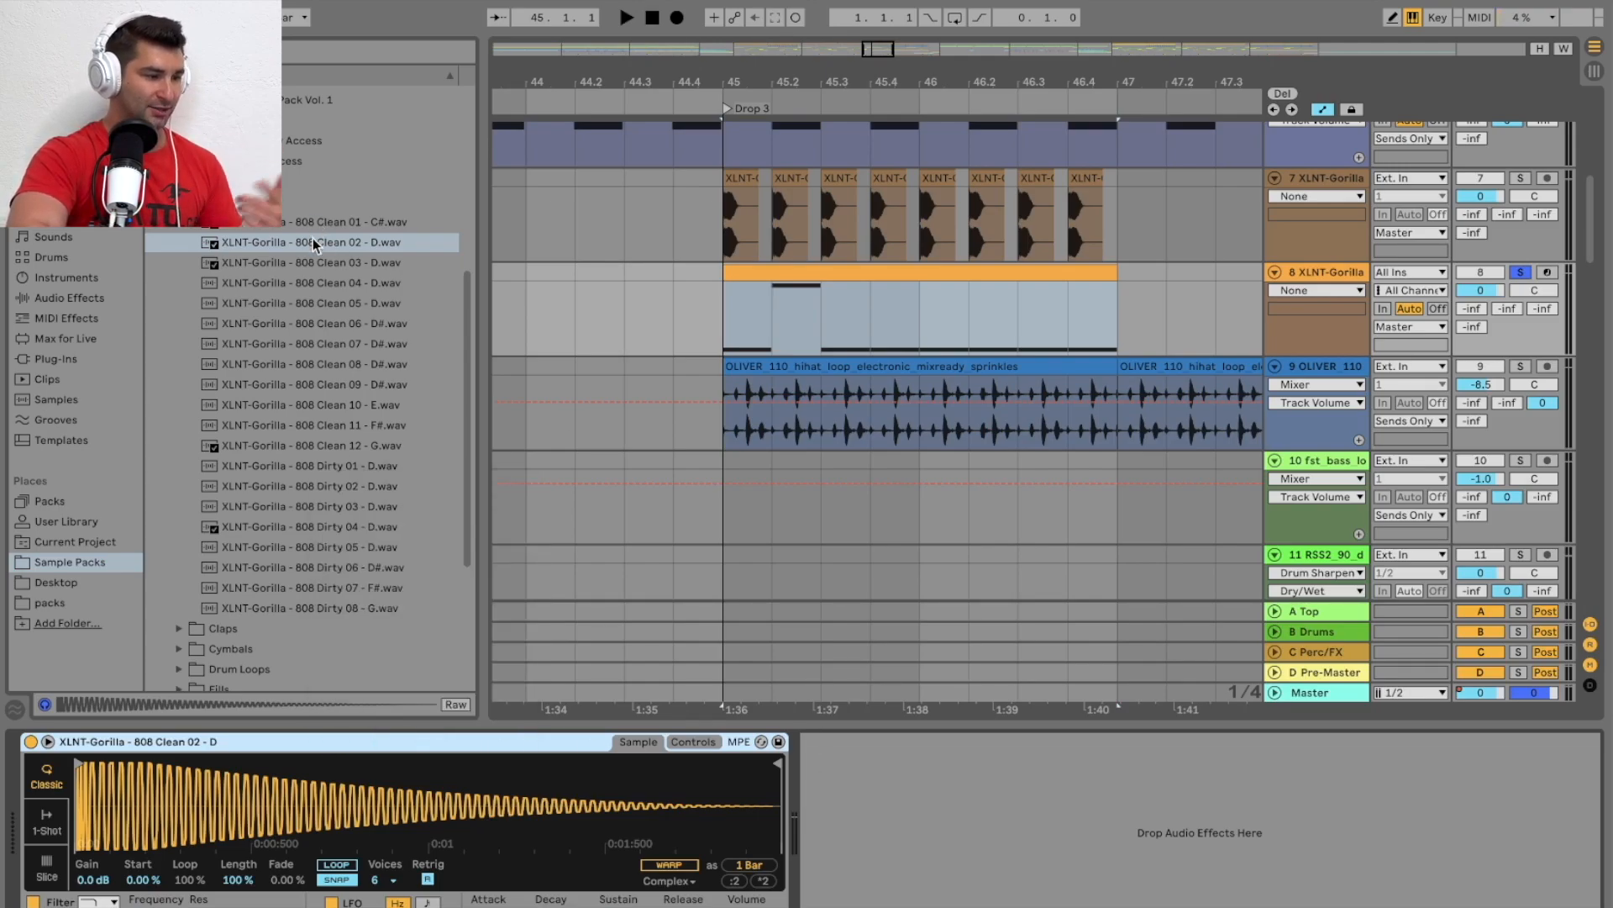
Insert a MIDI track below the kick MIDI track and load XLNT-Gorilla - 808 Dirty 02 - D.wav onto it
left_click_drag(314, 244, 331, 321)
left_click(1316, 275)
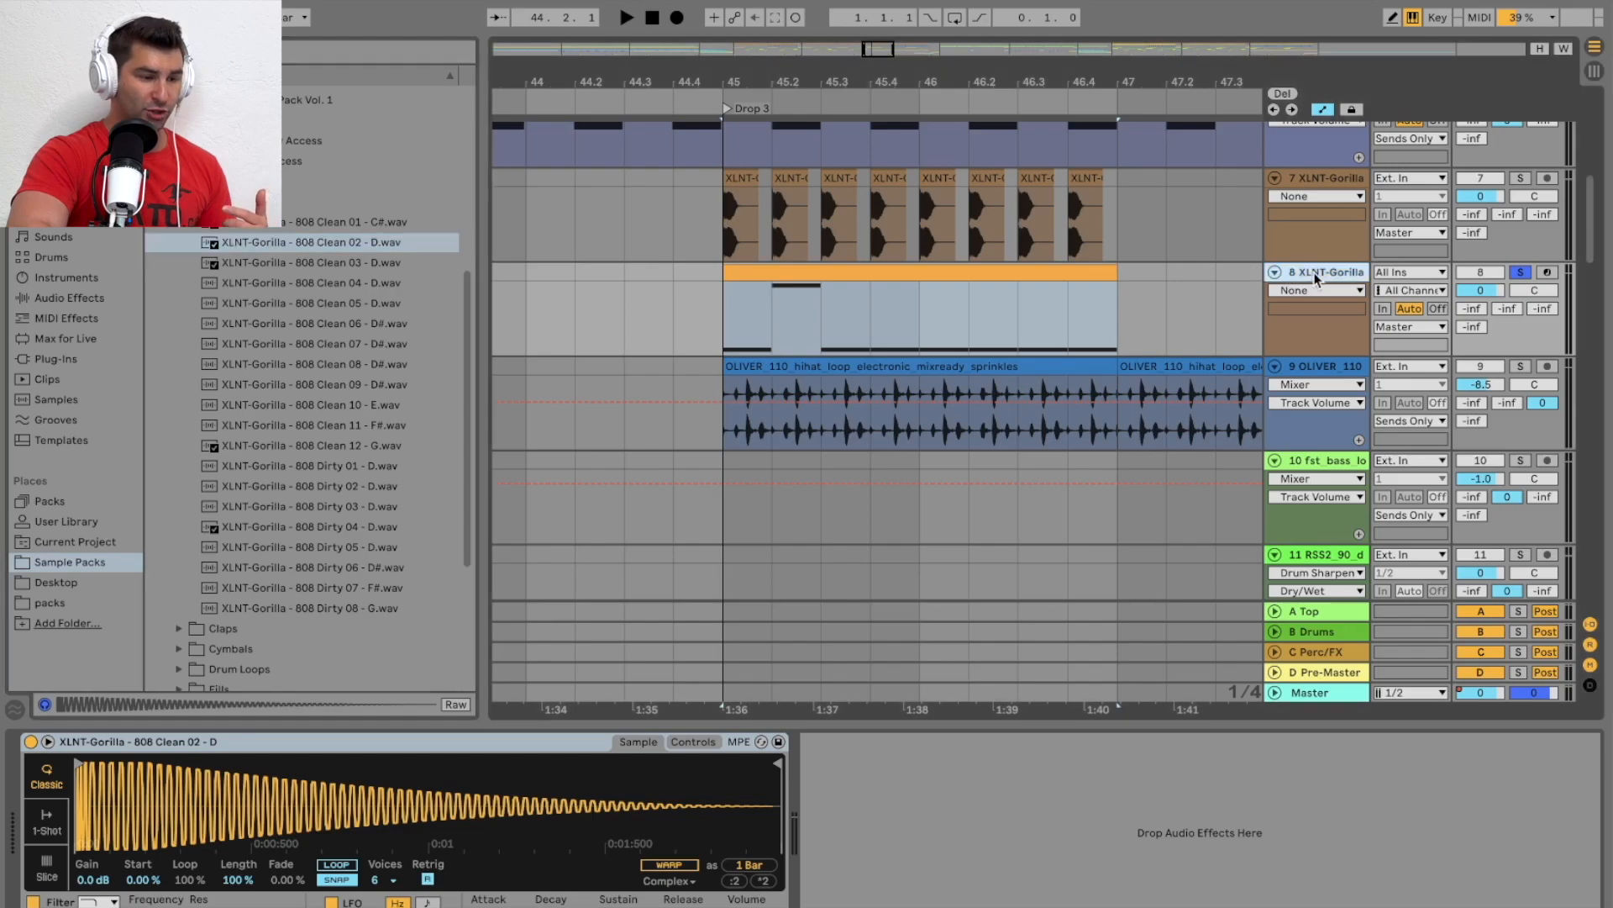
right_click(1315, 277)
left_click(1353, 533)
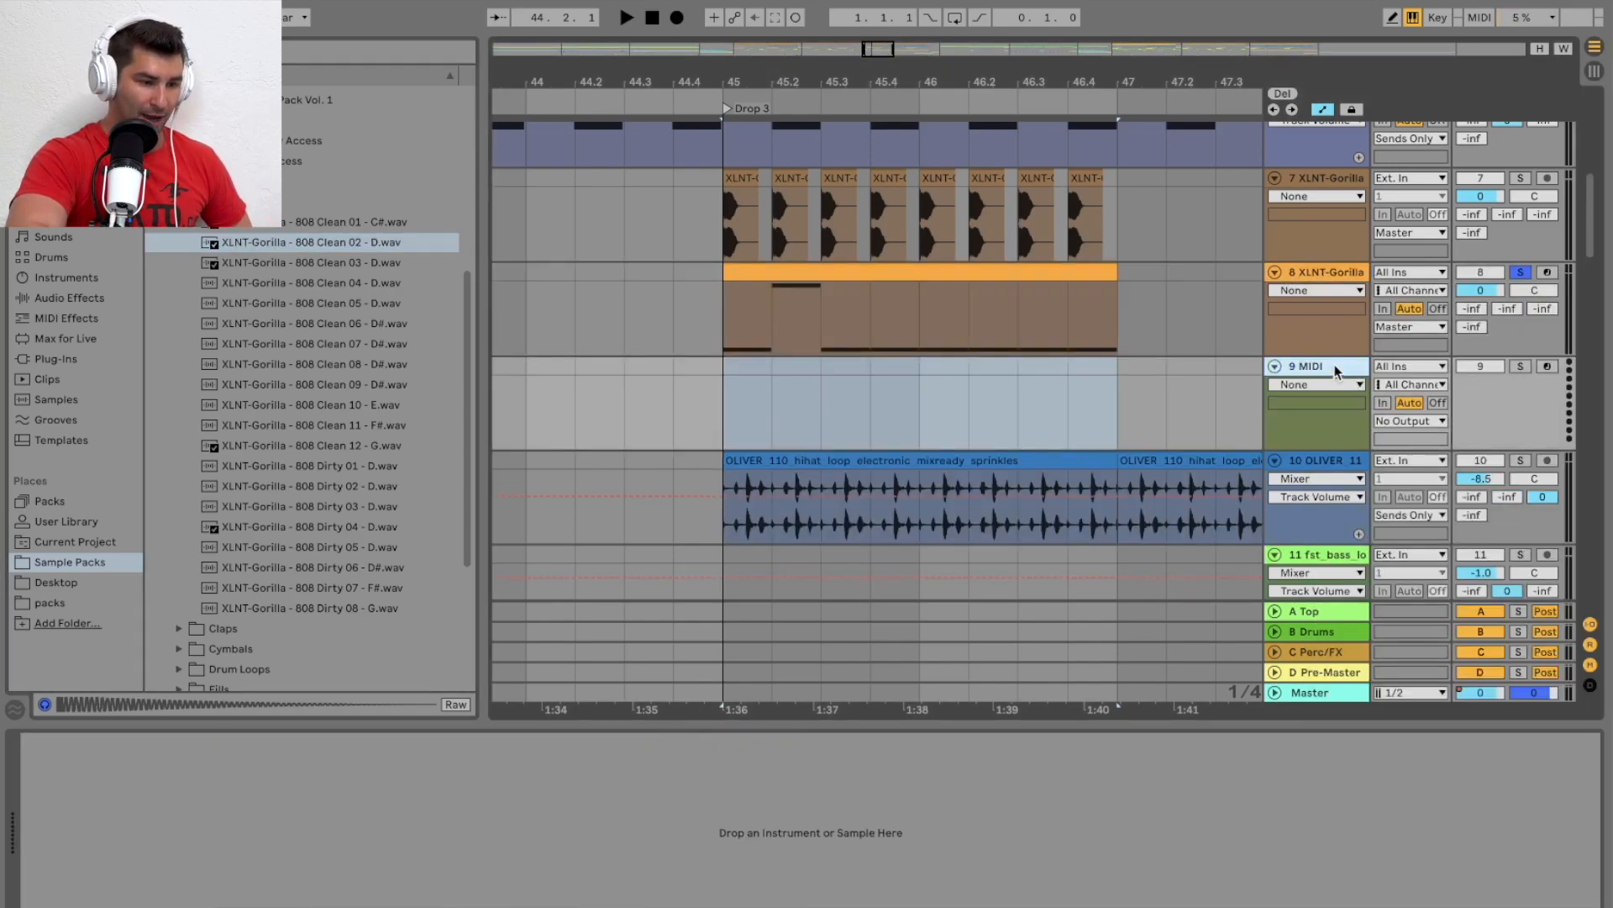
double_click(294, 487)
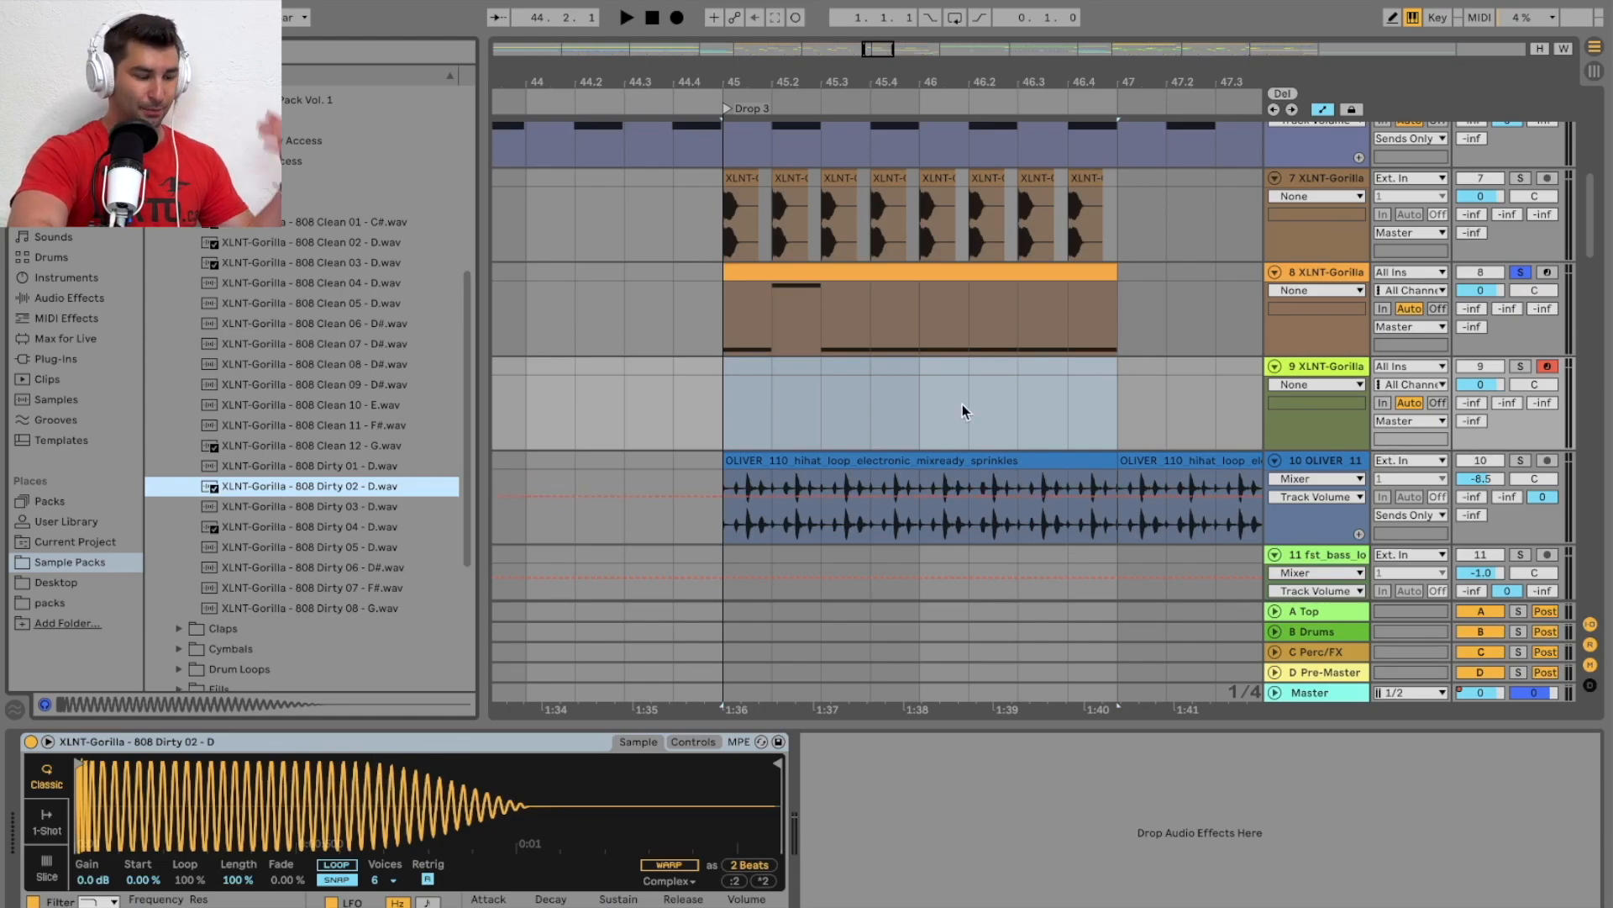
Solo the new 808 Dirty 02 track and play one note repeatedly to hear the sample
key("a")
left_click(1520, 366)
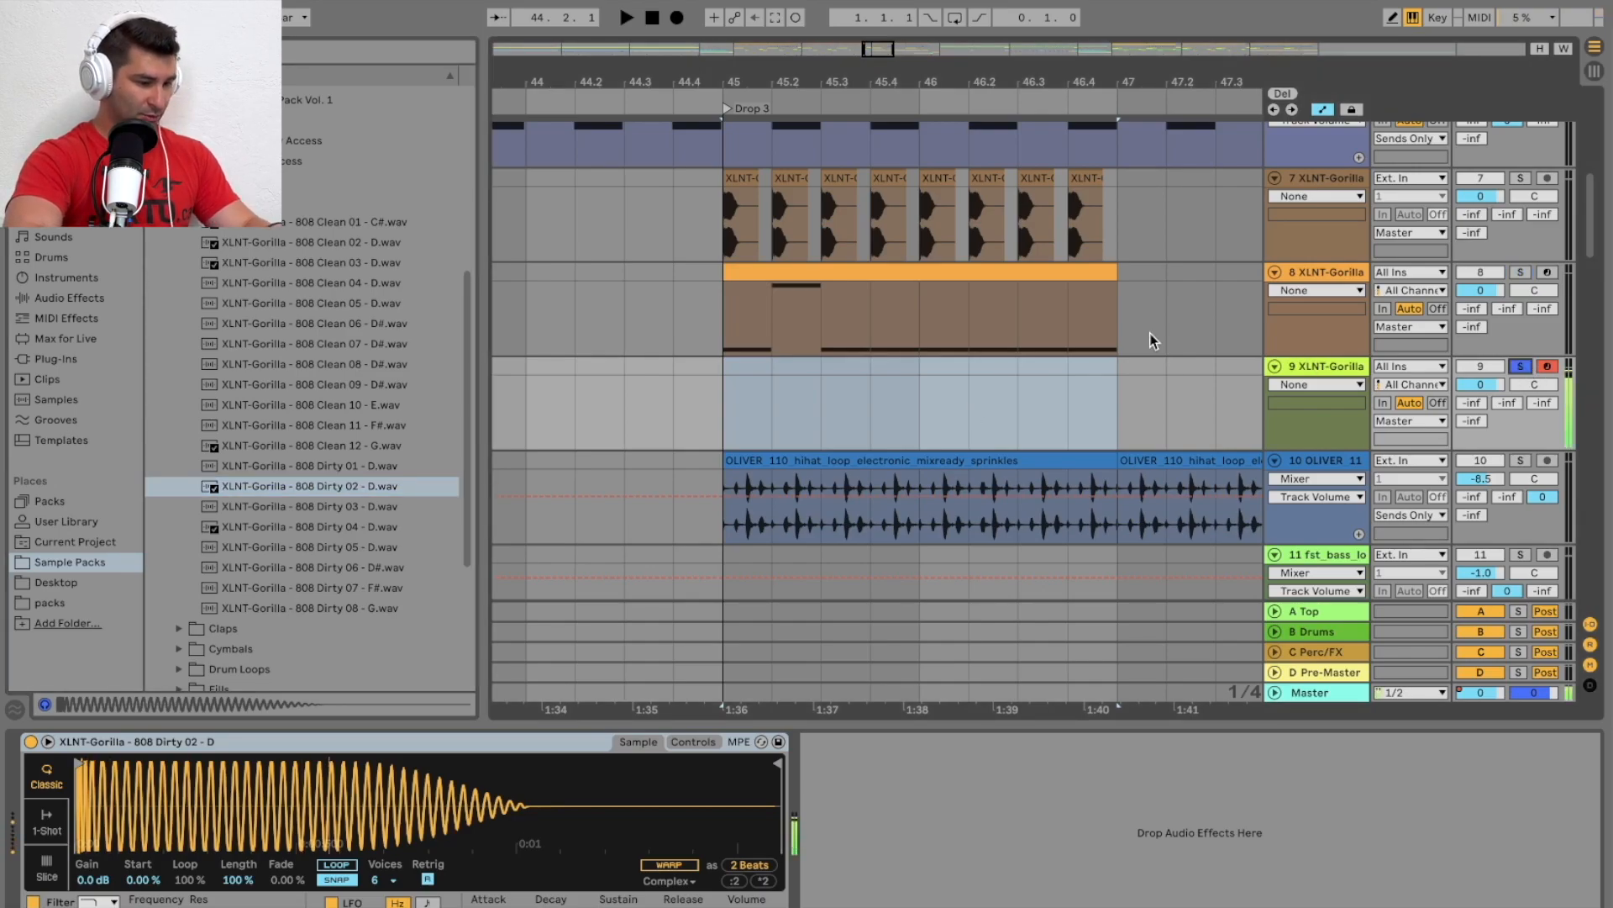
key("a")
key("a")
key("a")
key("a")
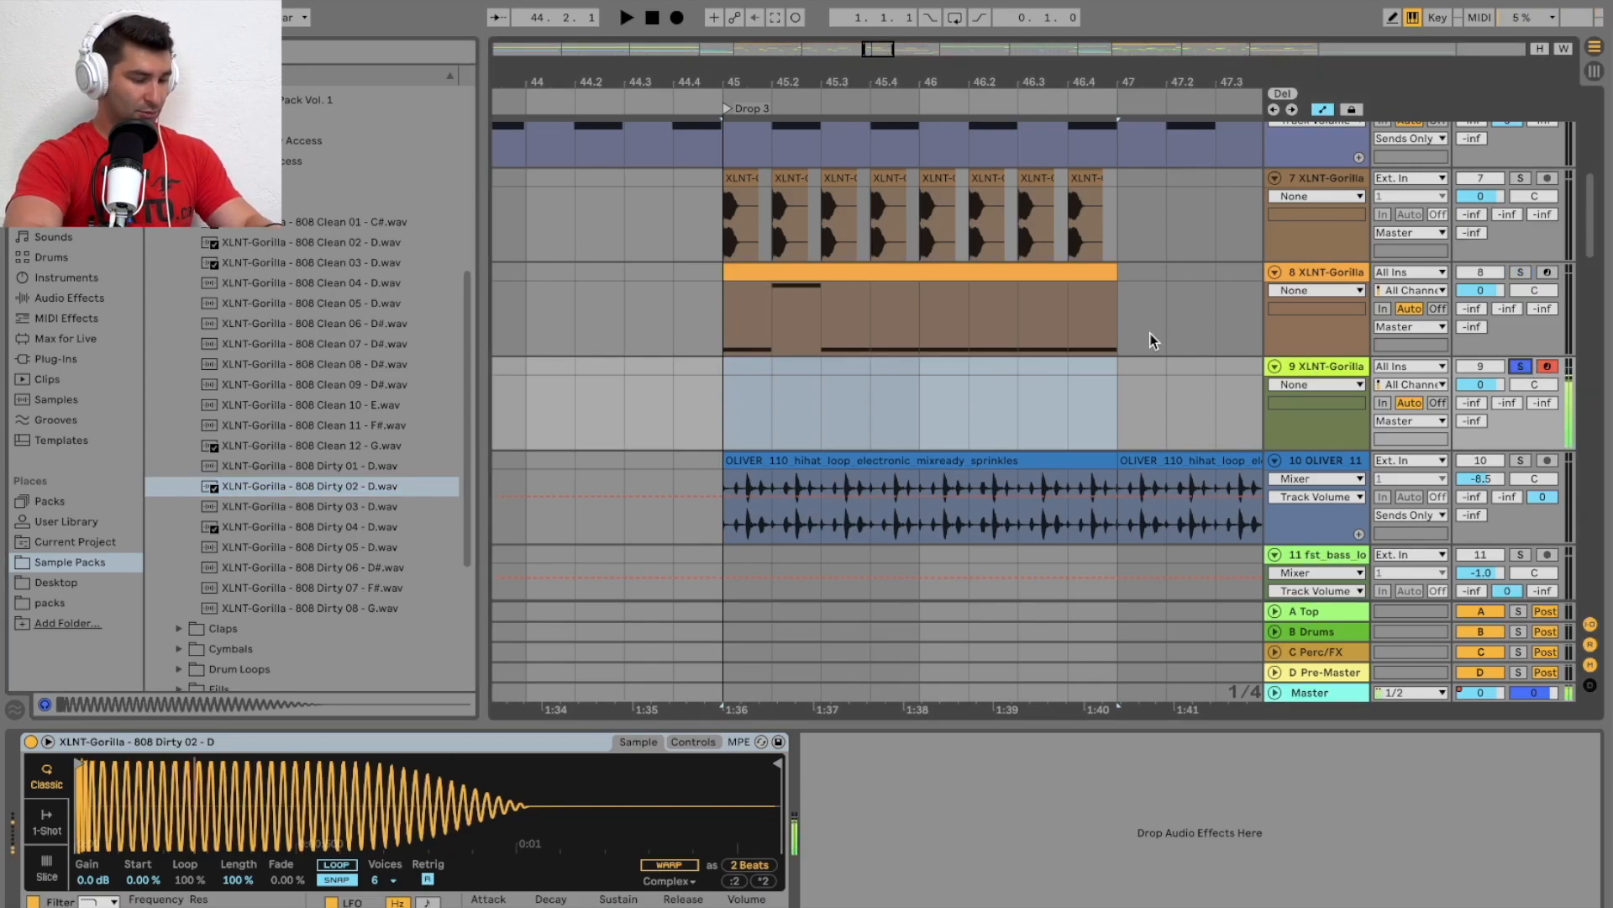
key("a")
key("a")
key("a")
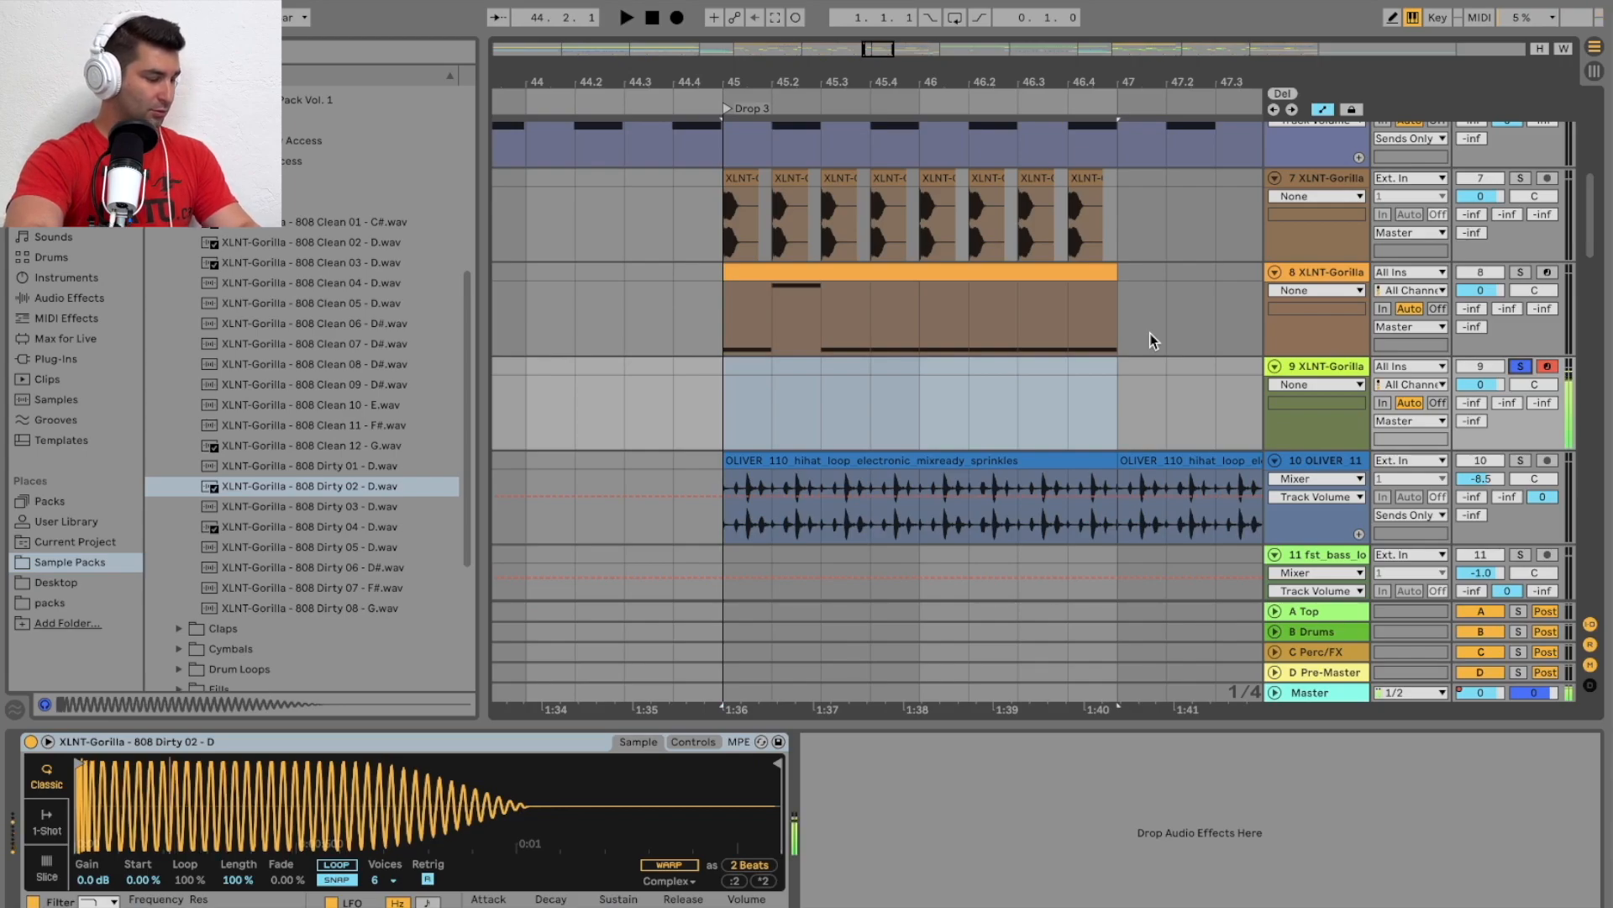
key("a")
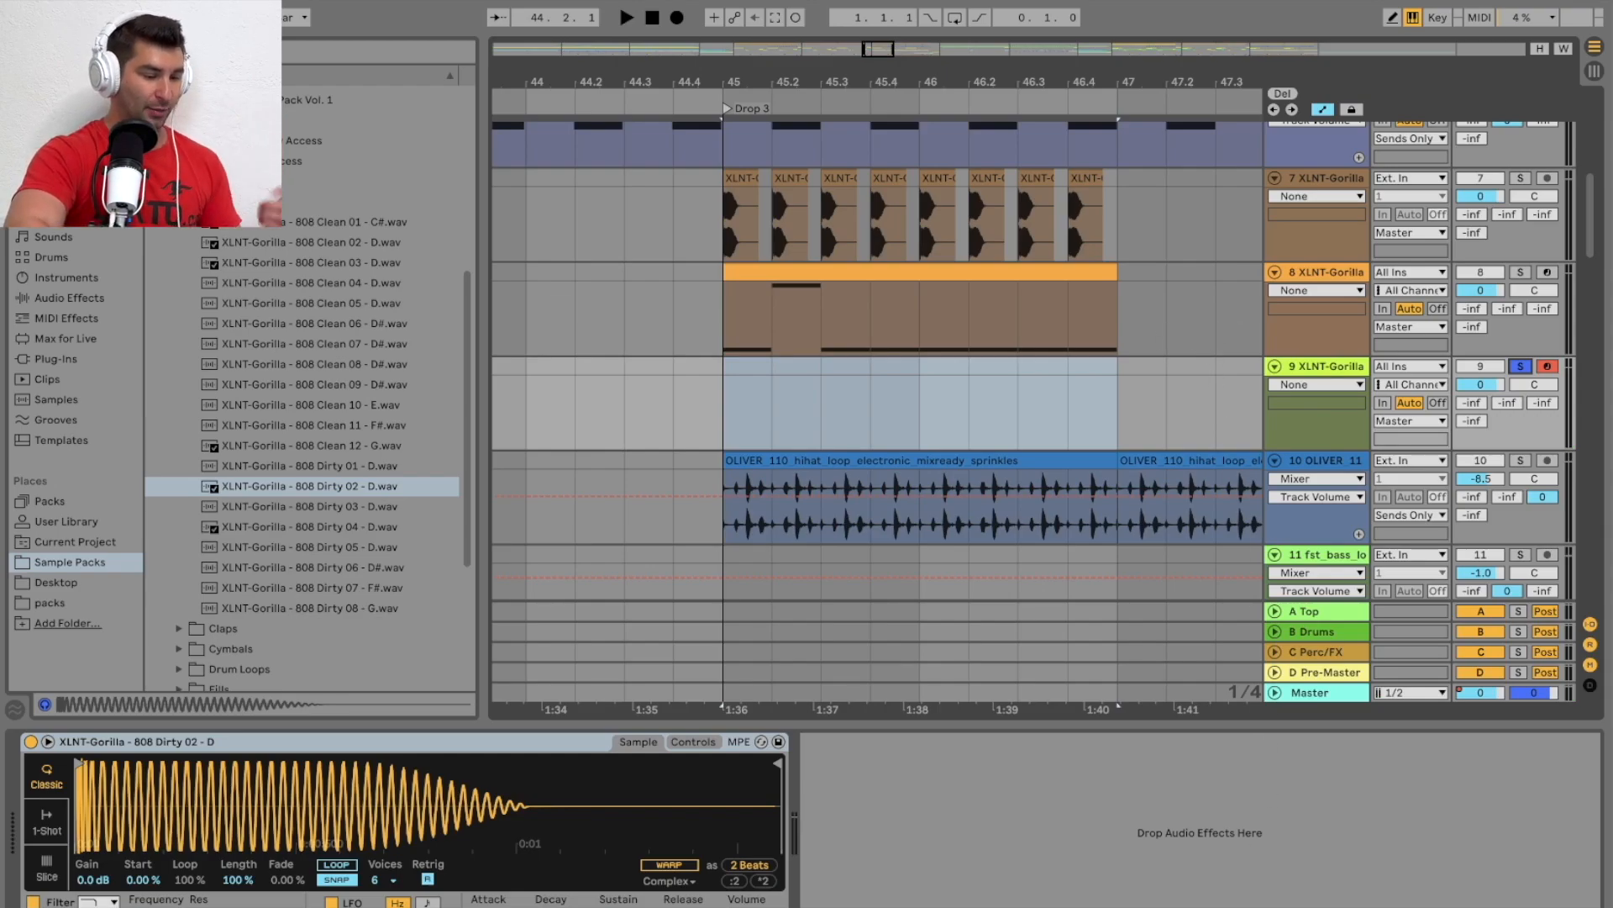
Move the MIDI clip at bar 45 from track 8 down to the 808 Dirty 02 track and enlarge its note editor
key("shift+Tab")
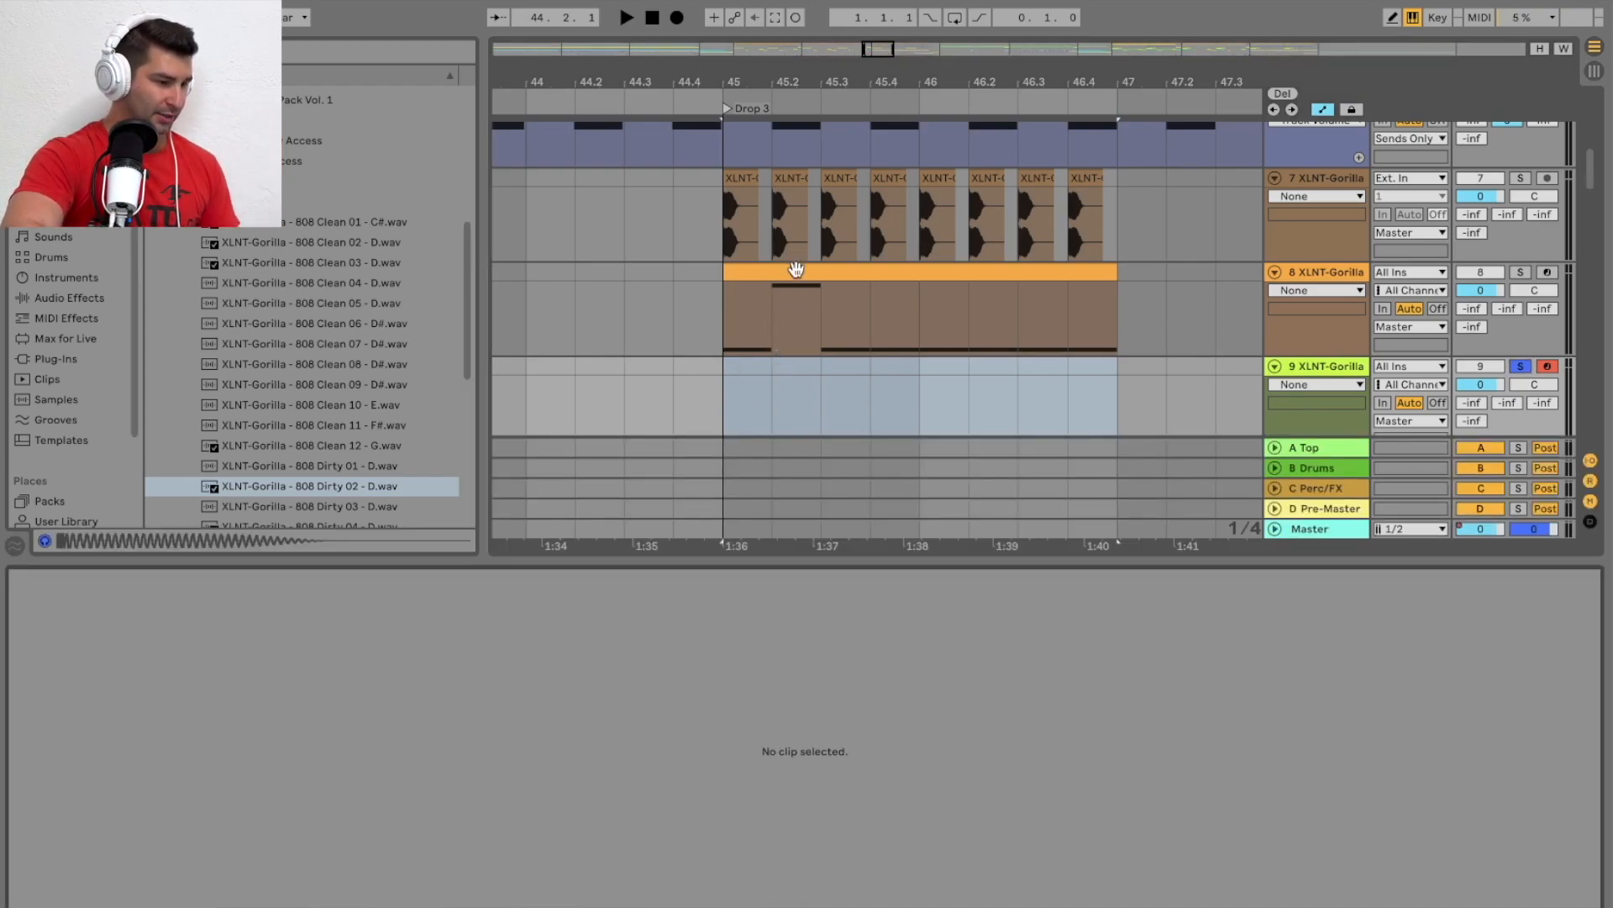
left_click_drag(795, 269, 796, 365)
left_click_drag(968, 566, 714, 422)
Play a run of rising and falling notes on the 808 Dirty 02 track to hear the sample at different pitches
scroll(598, 652, "up", 1)
key("d")
key("f")
key("g")
key("k")
key("l")
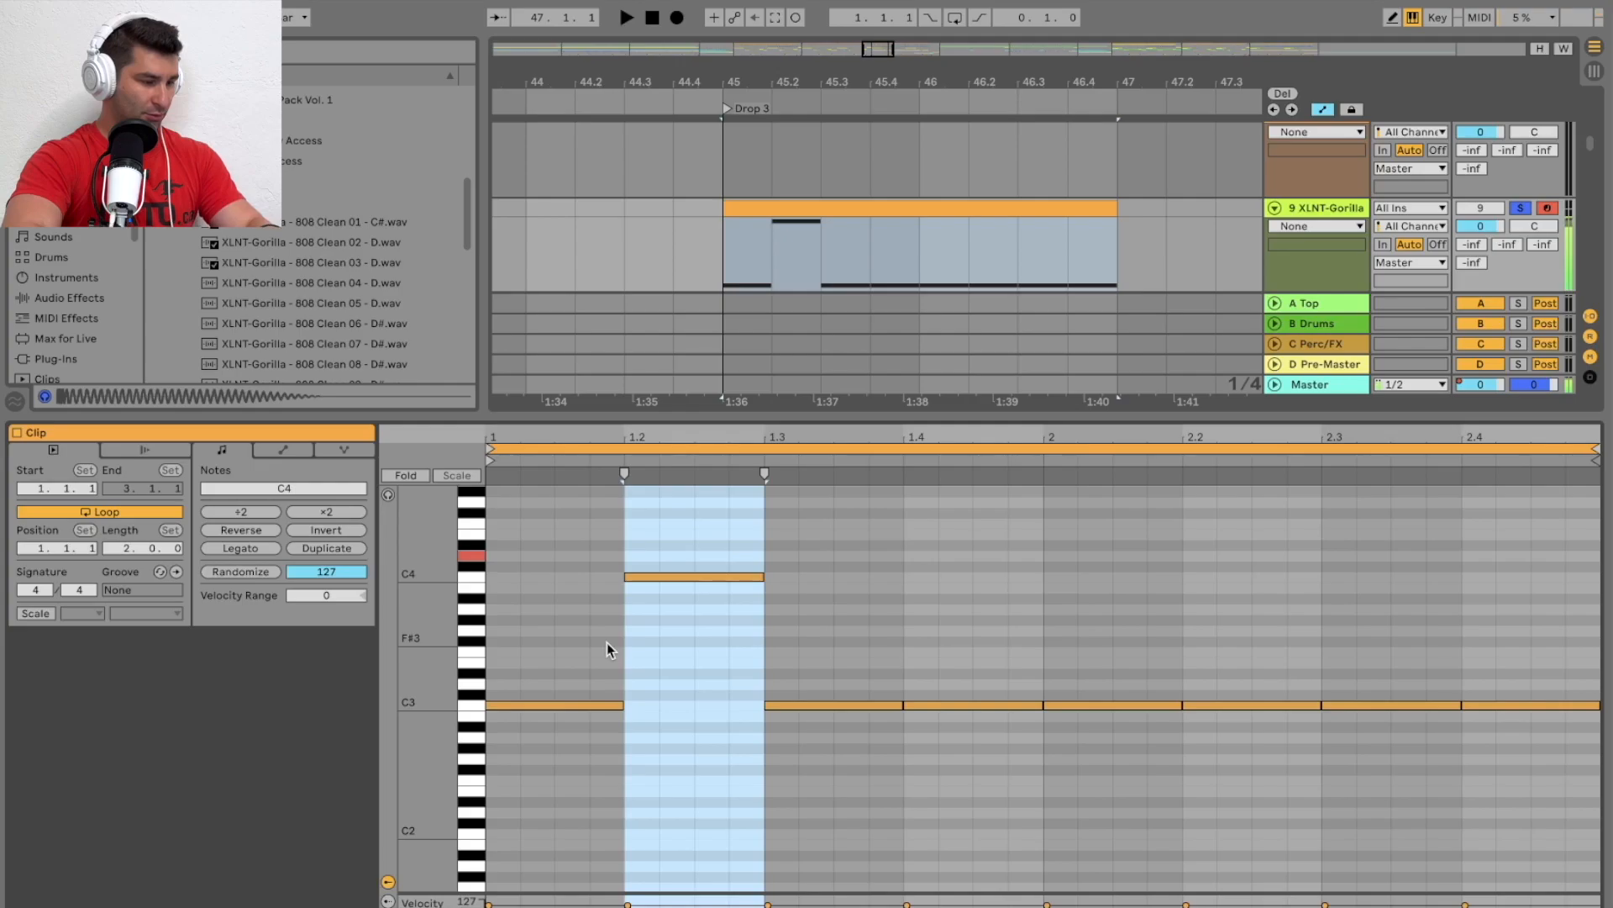
key("l")
key("k")
key("j")
key("h")
key("d")
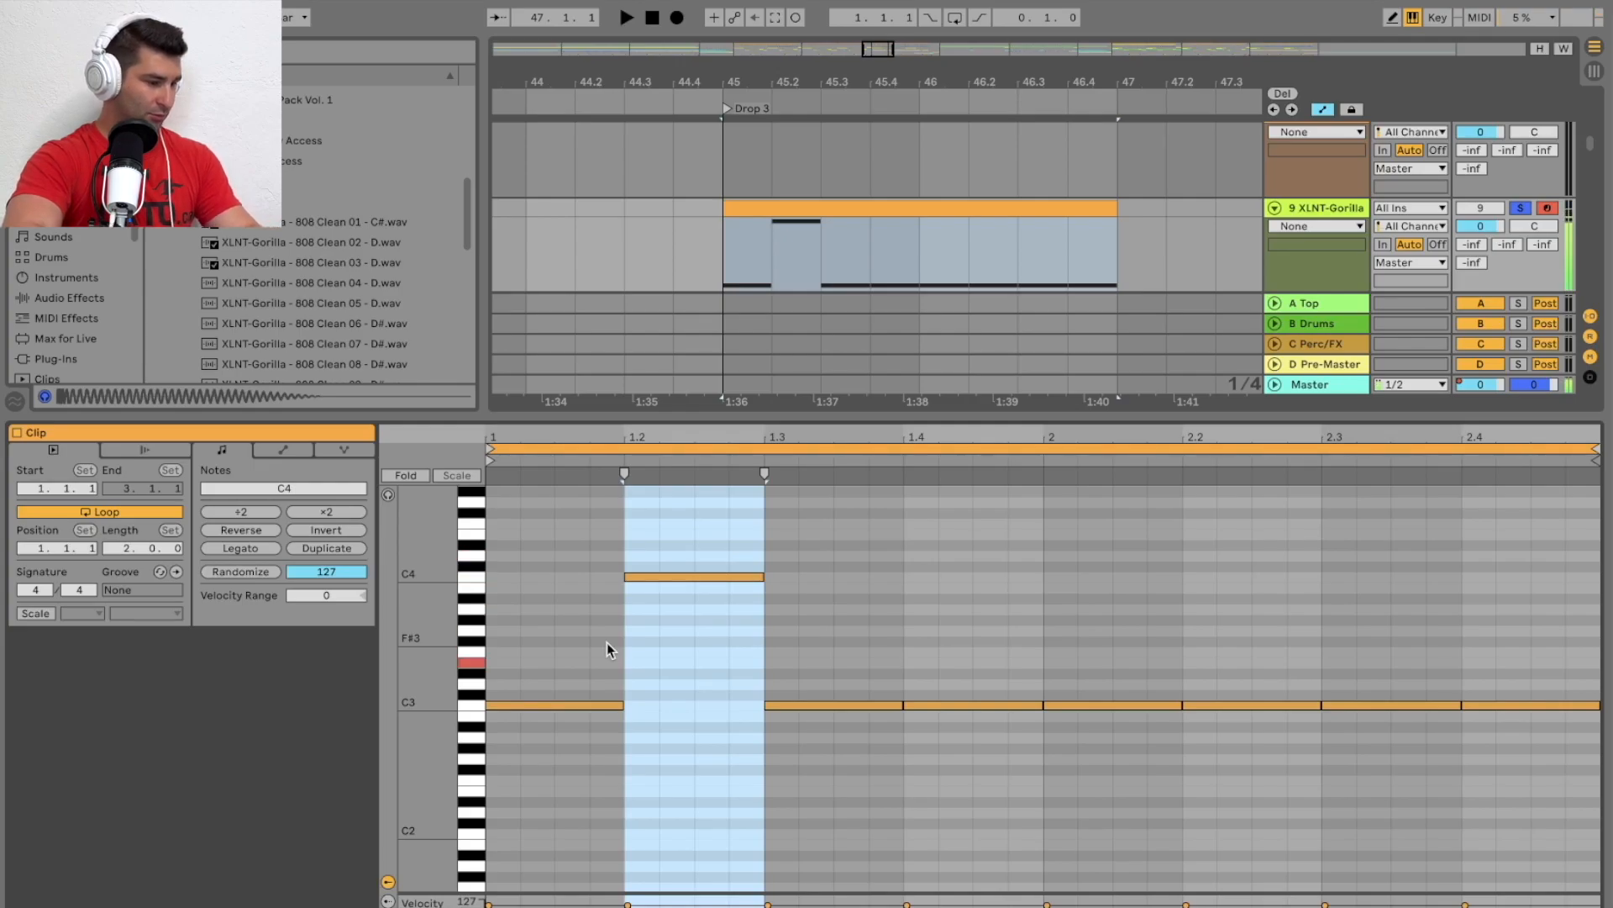
key("s")
key("a")
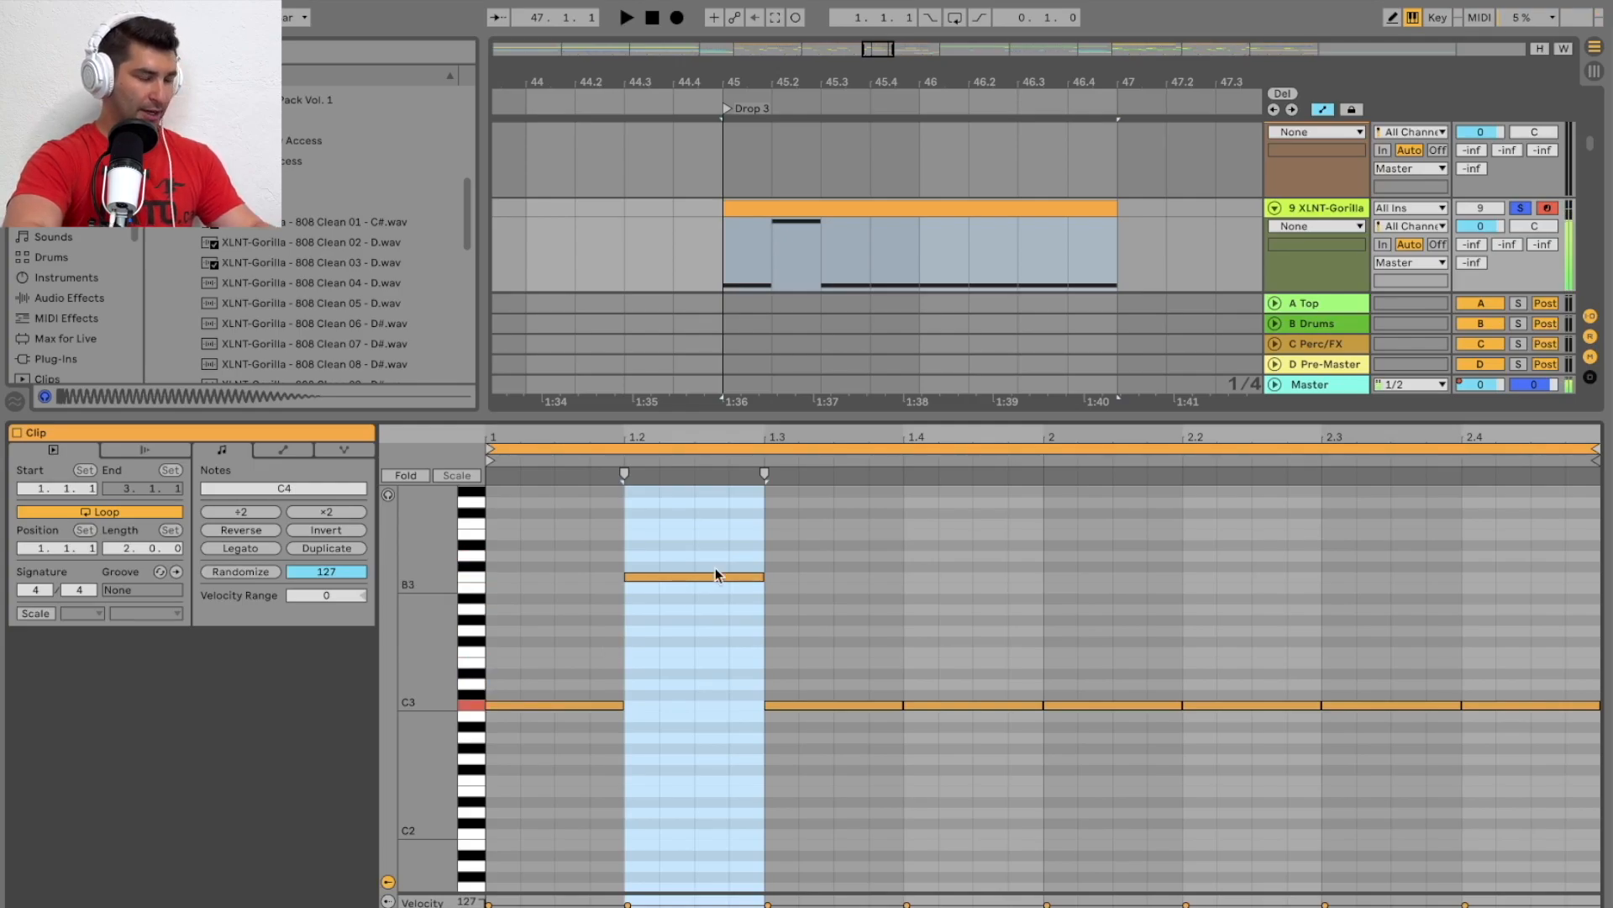
Show the 808 Dirty 02 track's Simpler and bring the kick tracks above it into view
double_click(1344, 210)
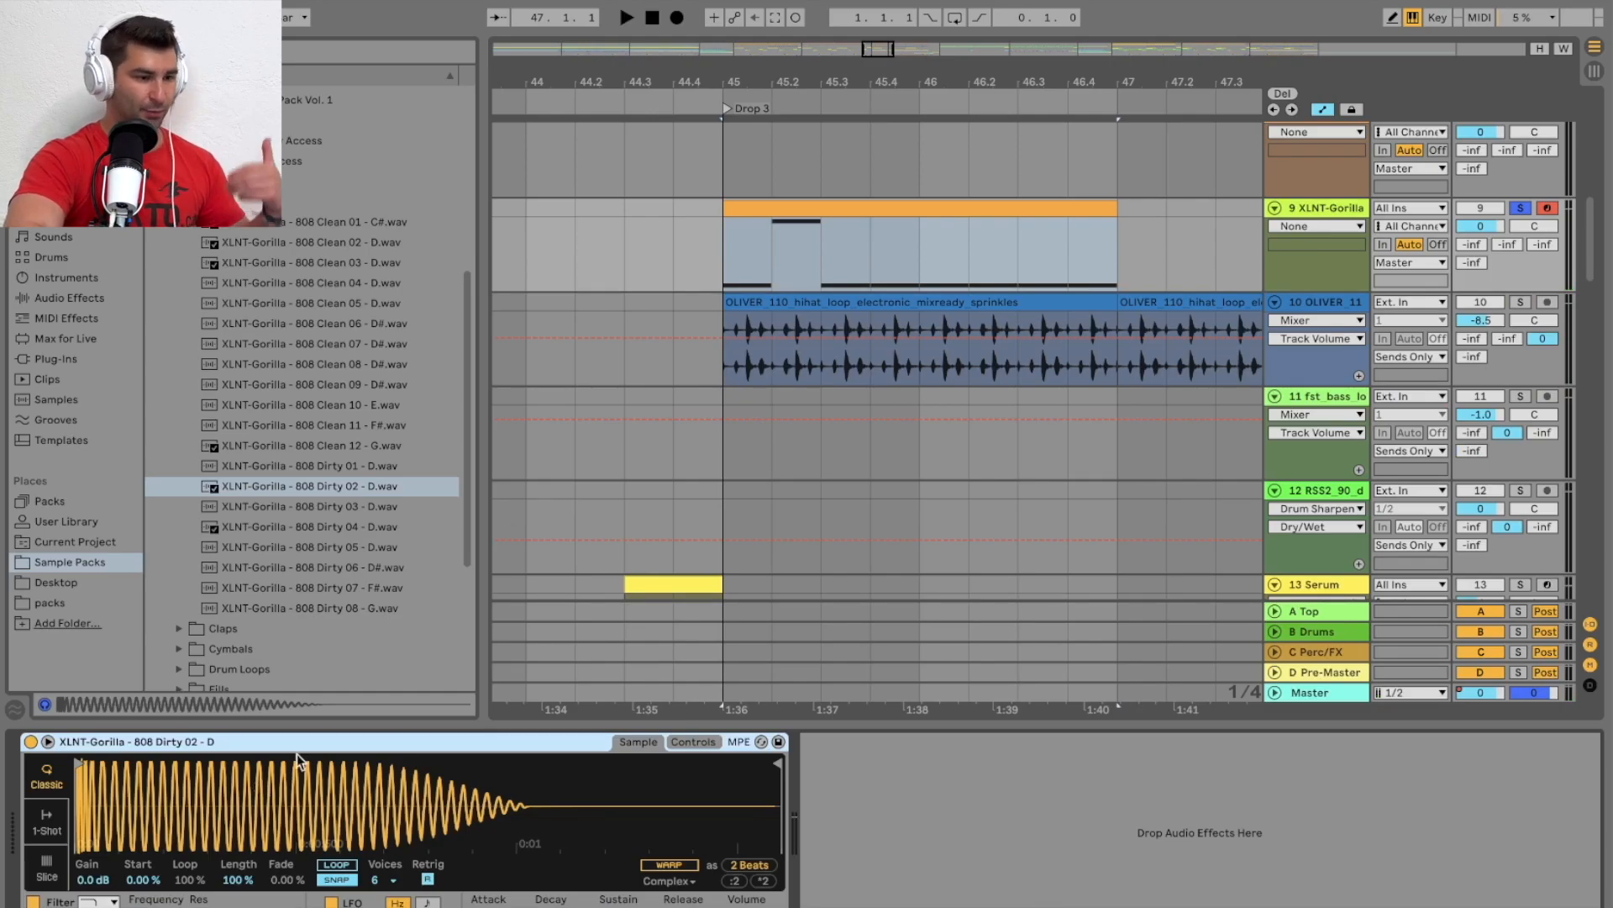
scroll(732, 326, "up", 3)
scroll(733, 320, "up", 4)
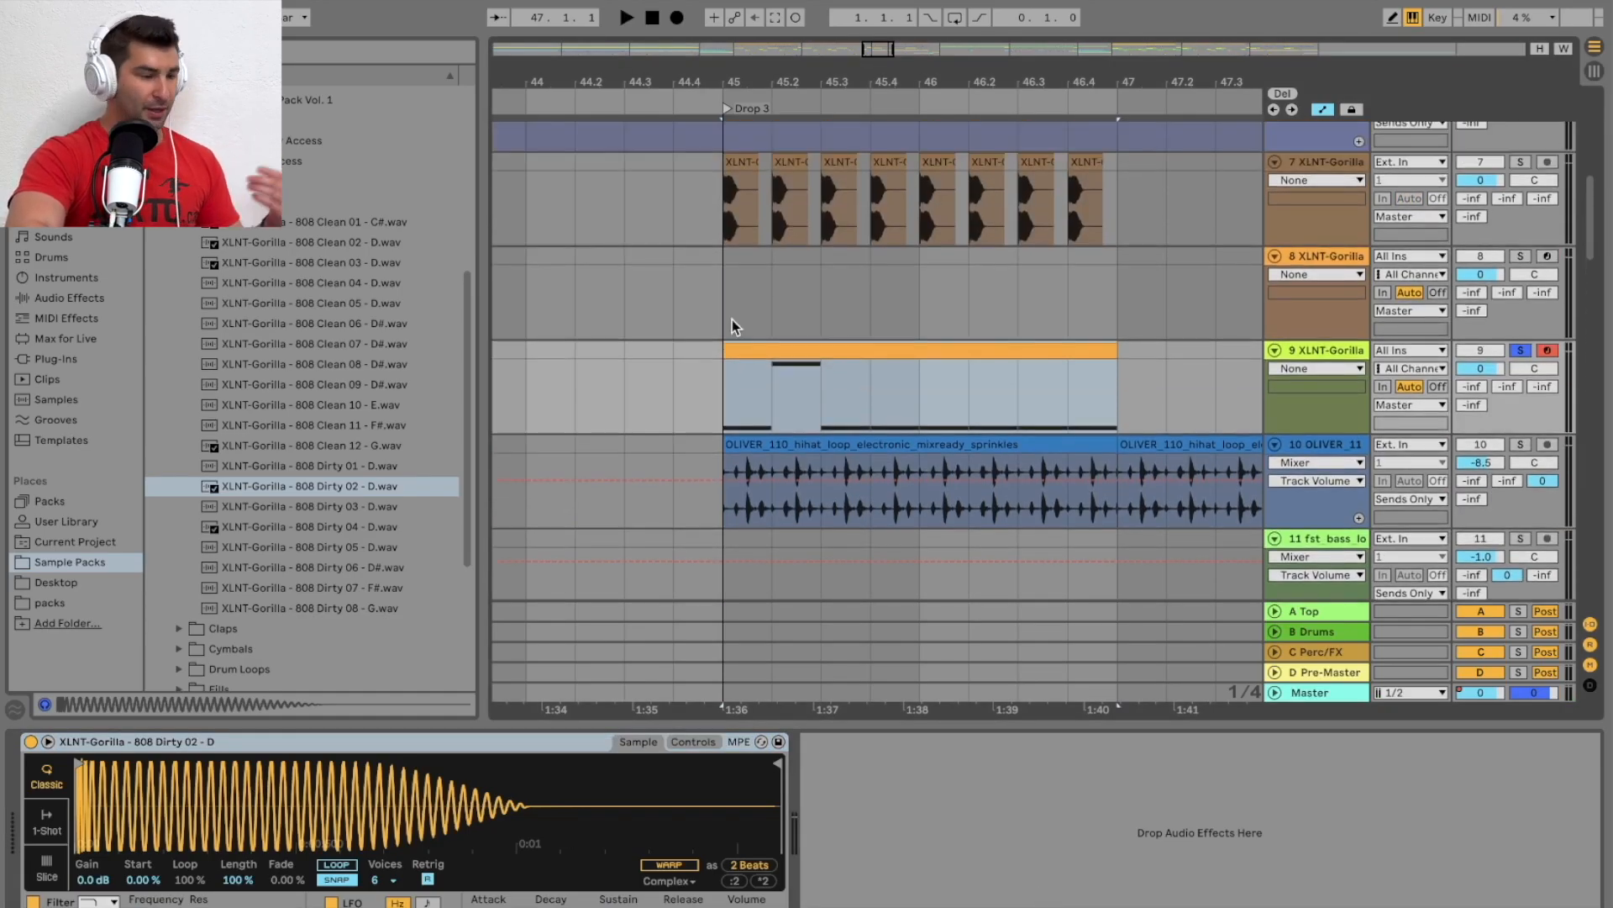
Move the last audio kick clip on track 7 to start at bar 47
left_click(1348, 262)
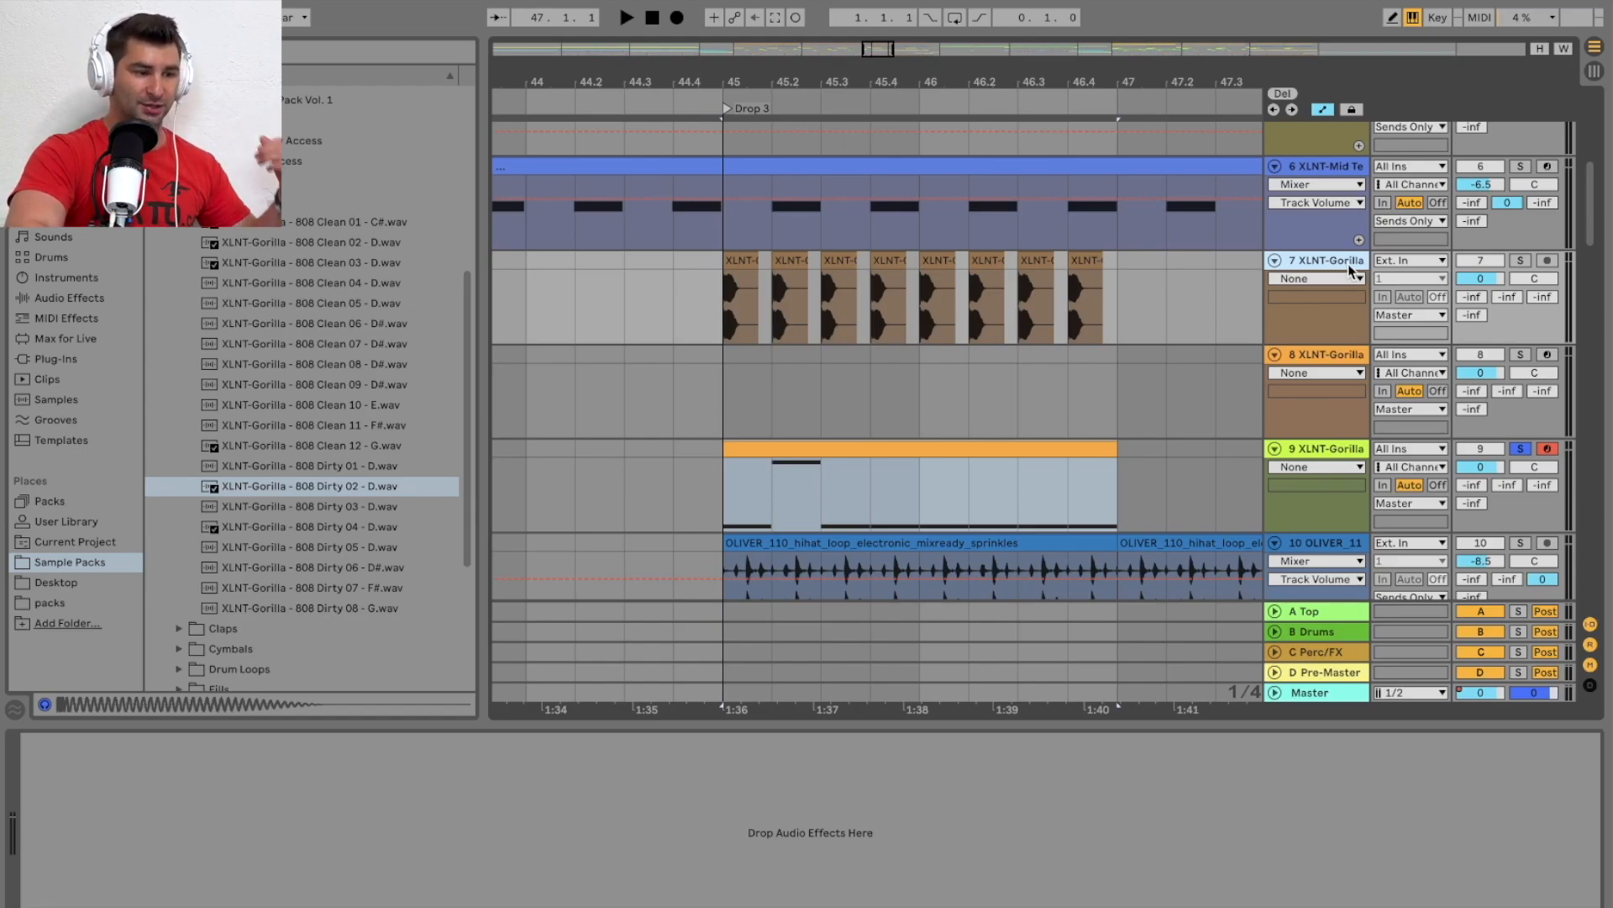
left_click_drag(1133, 63, 1137, 52)
left_click_drag(770, 269, 805, 275)
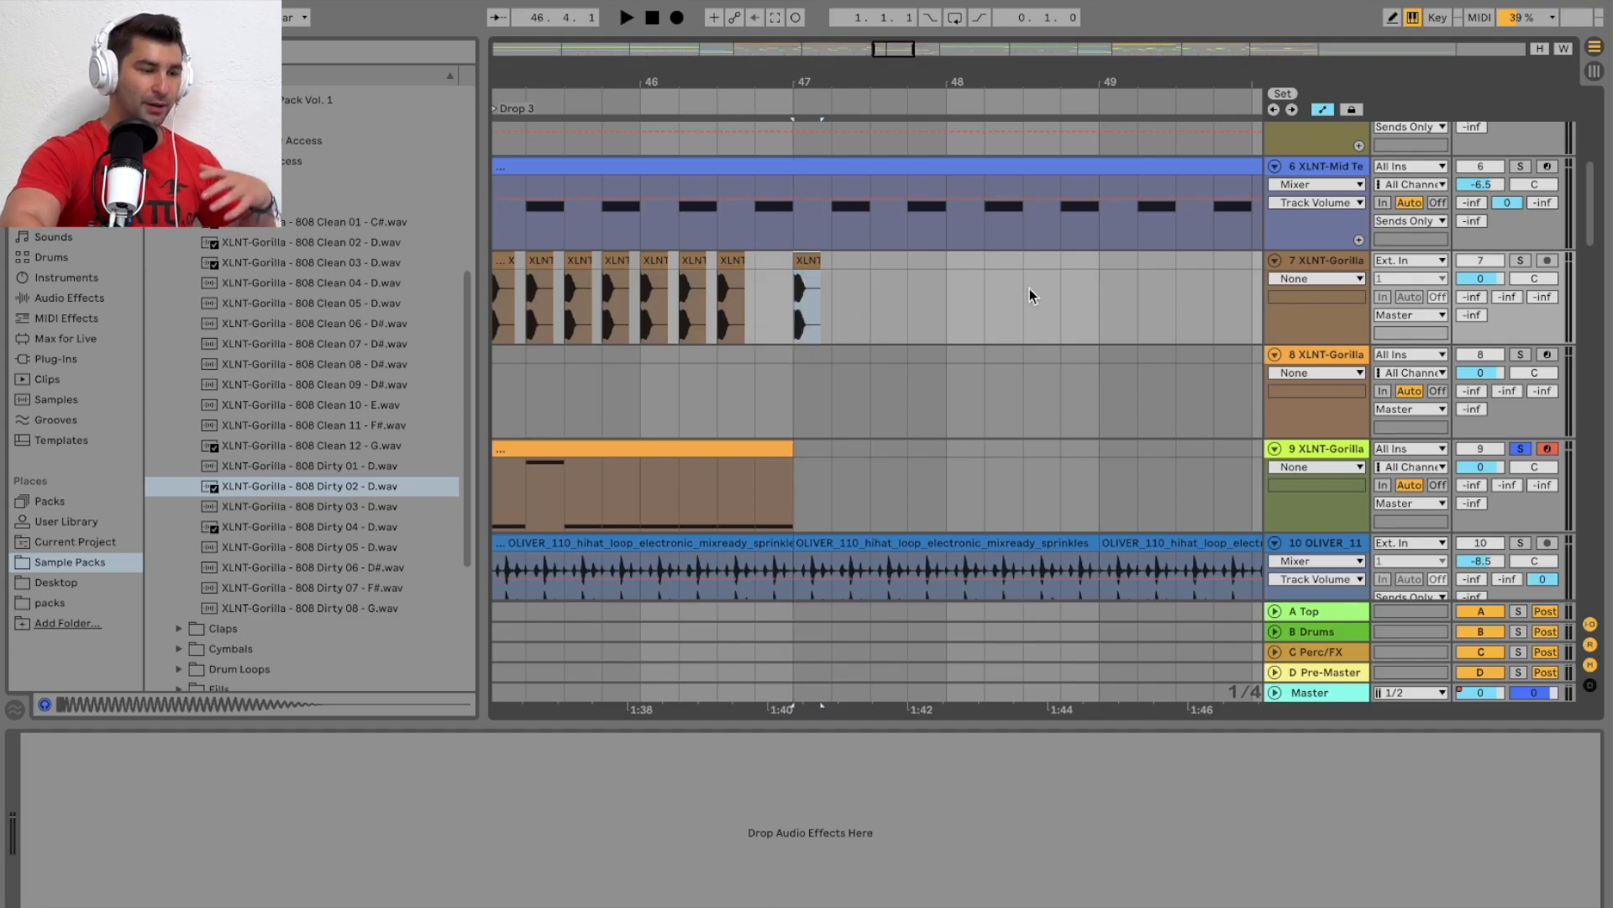
left_click_drag(1039, 70, 1039, 59)
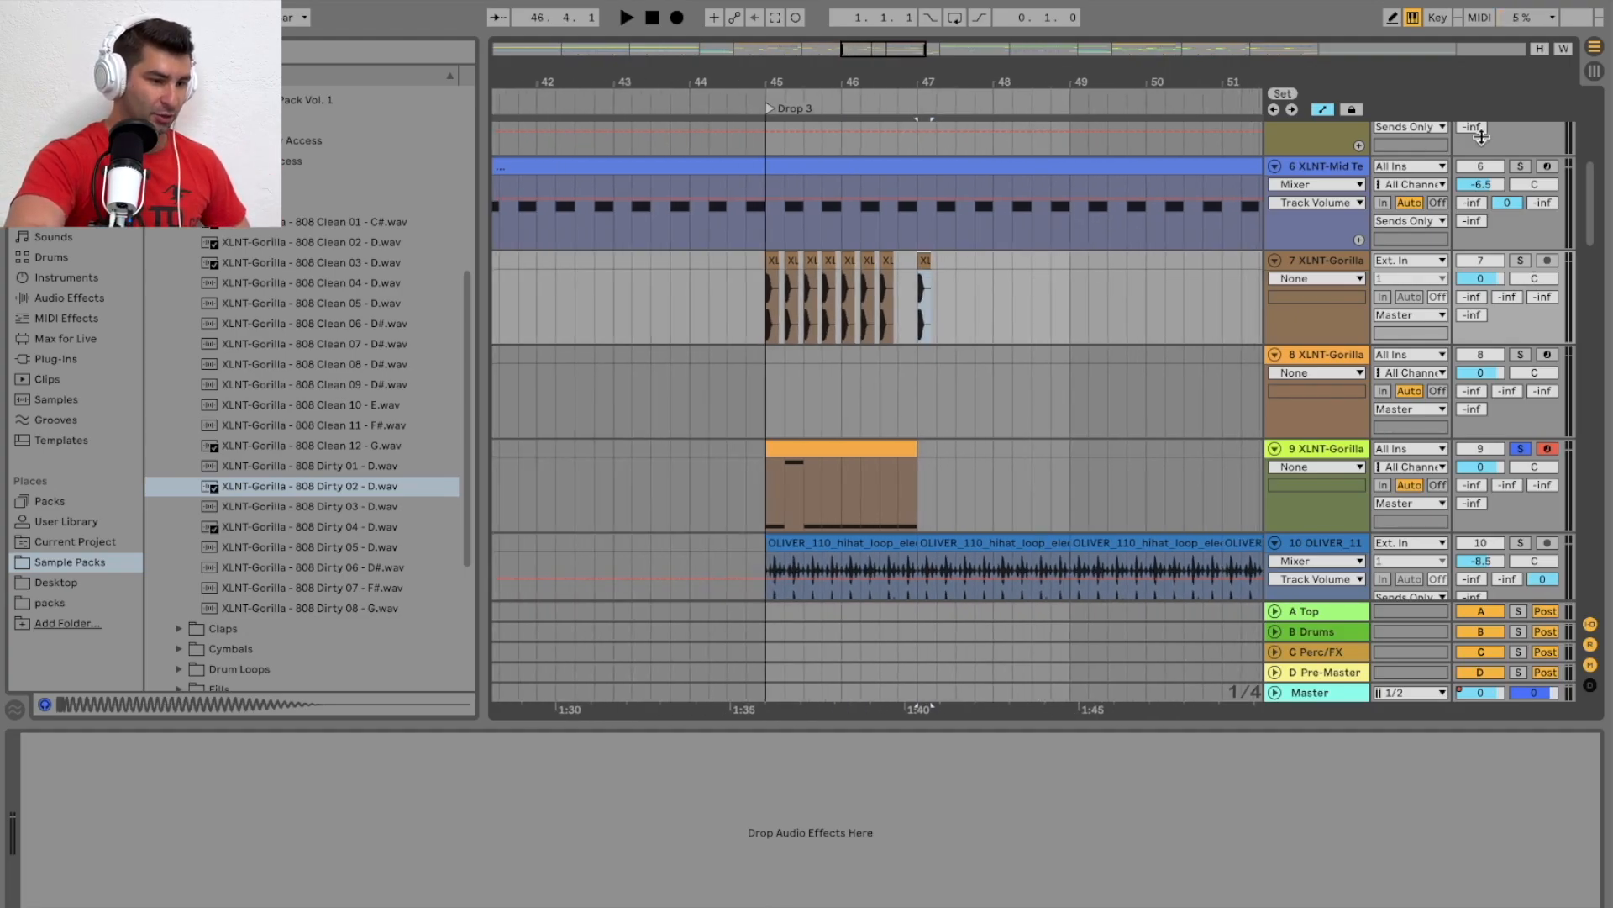
Solo the clap track, play it around Drop 3, and open the XLNT-Gorilla Claps sample folder
left_click(1341, 168)
left_click(1520, 167)
left_click(765, 104)
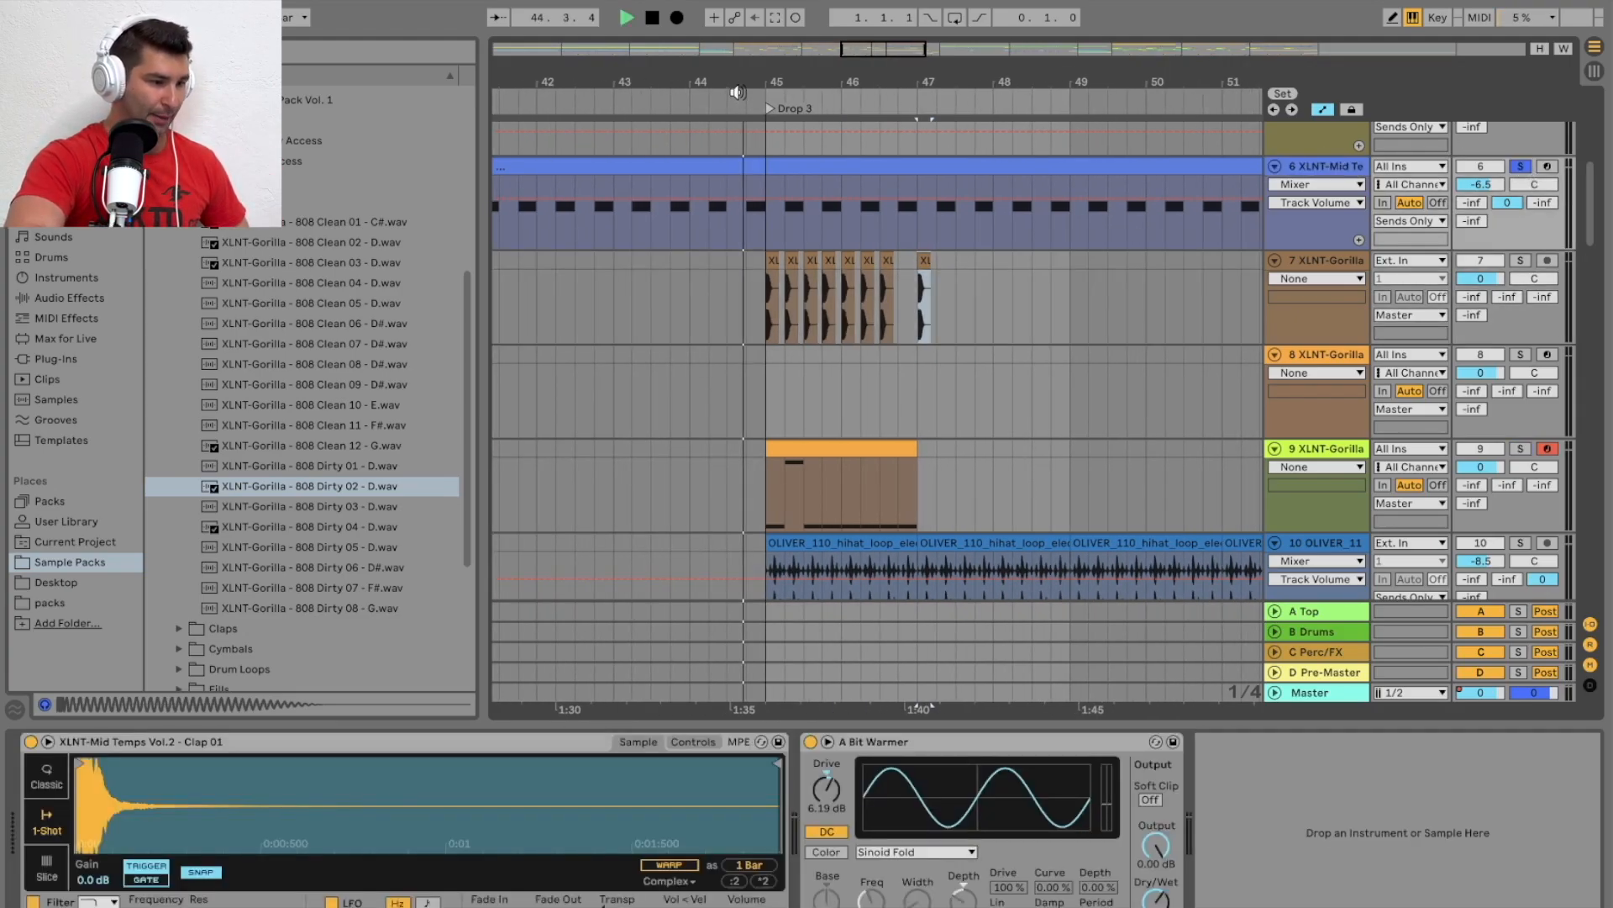
key("space")
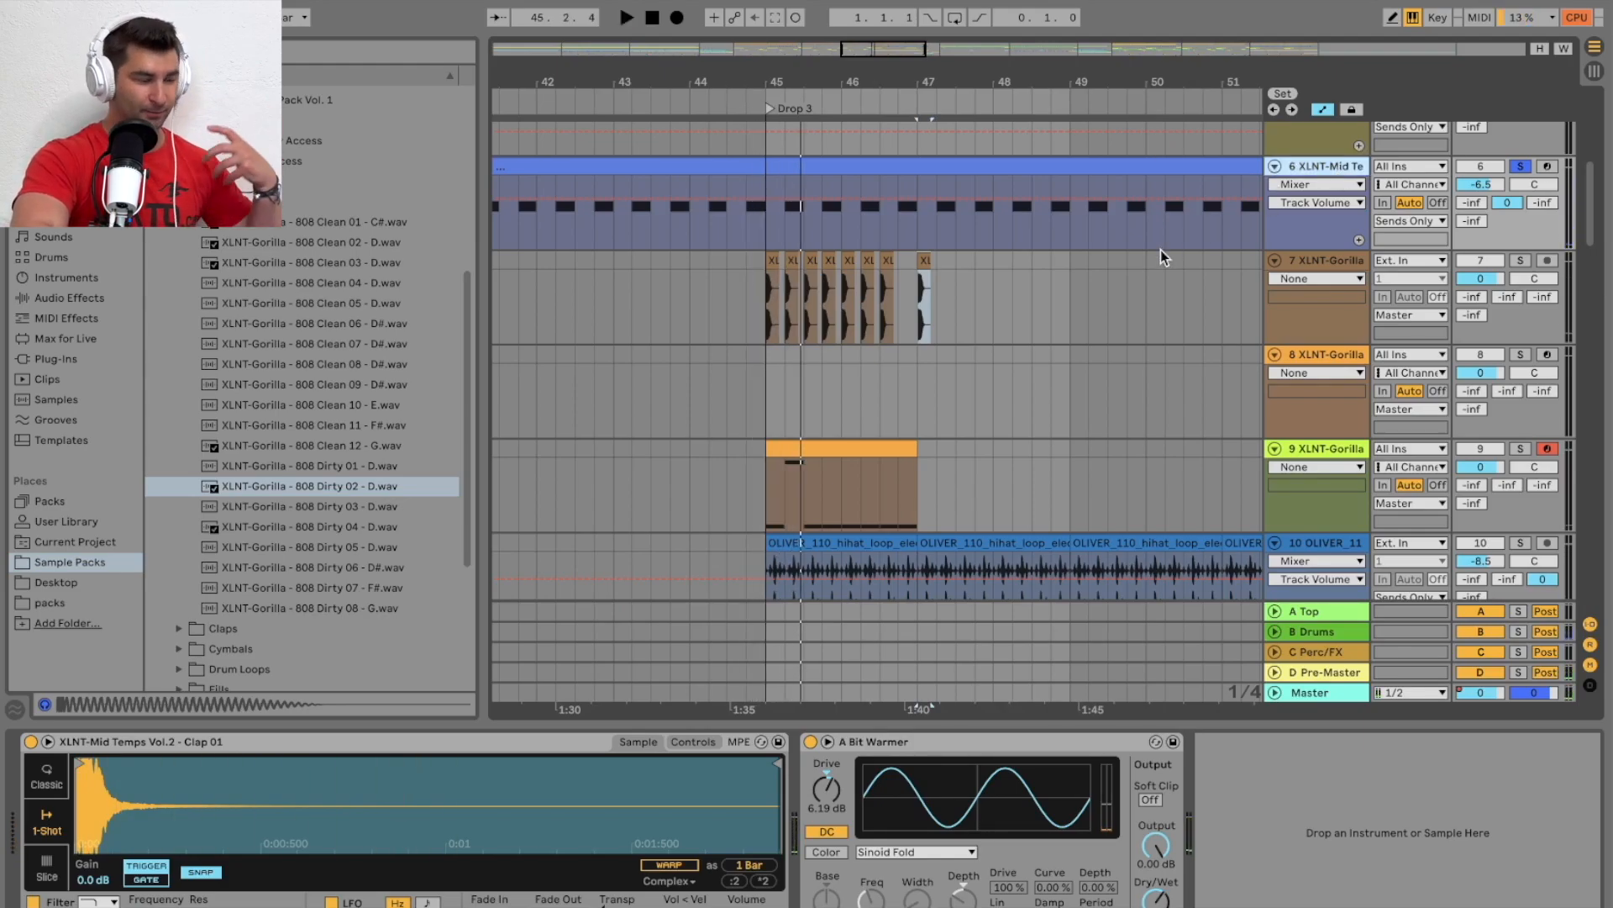
scroll(1101, 371, "up", 2)
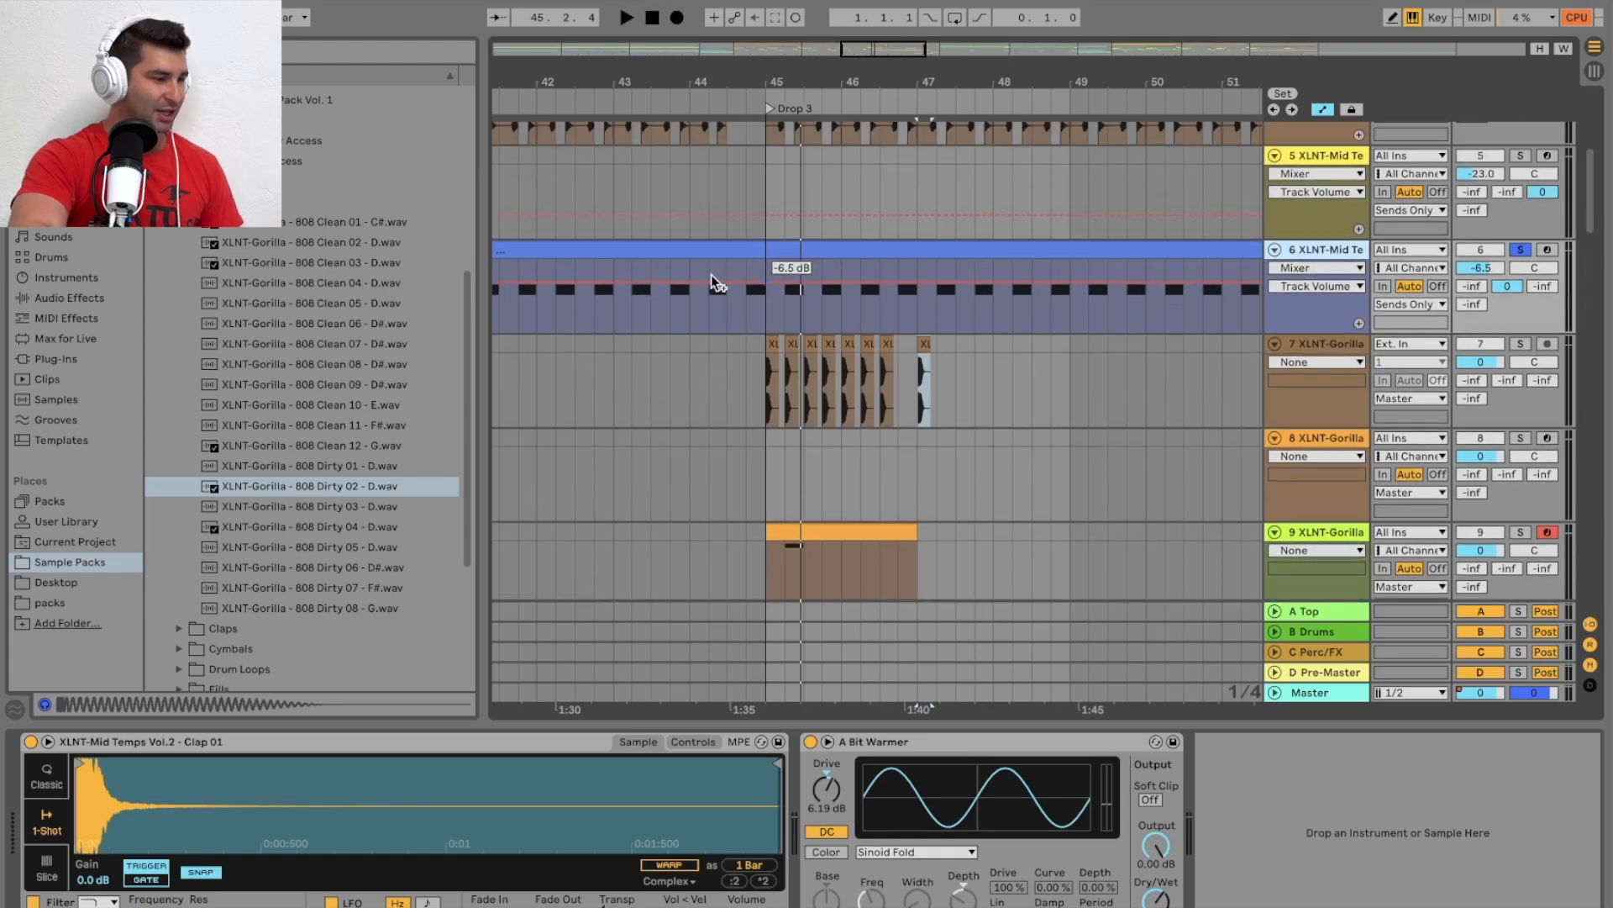
left_click(179, 626)
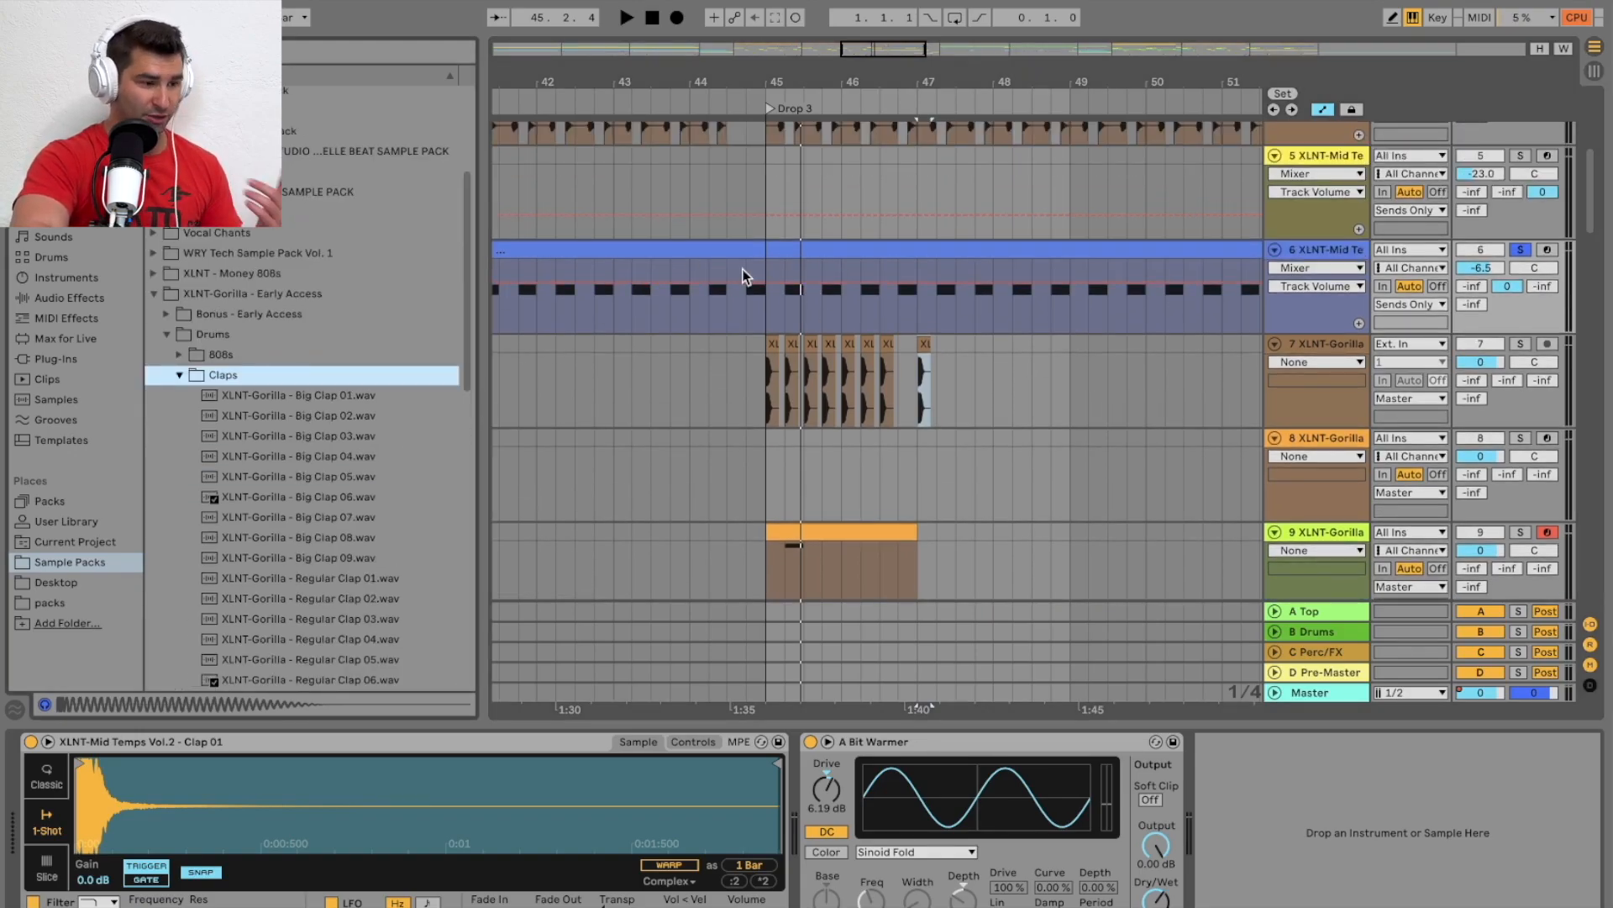
Unsolo the clap track, play the mix around Drop 3, and mute kick and 808 tracks 7, 8 and 9
left_click(1497, 611)
left_click(1521, 249)
left_click(1483, 345)
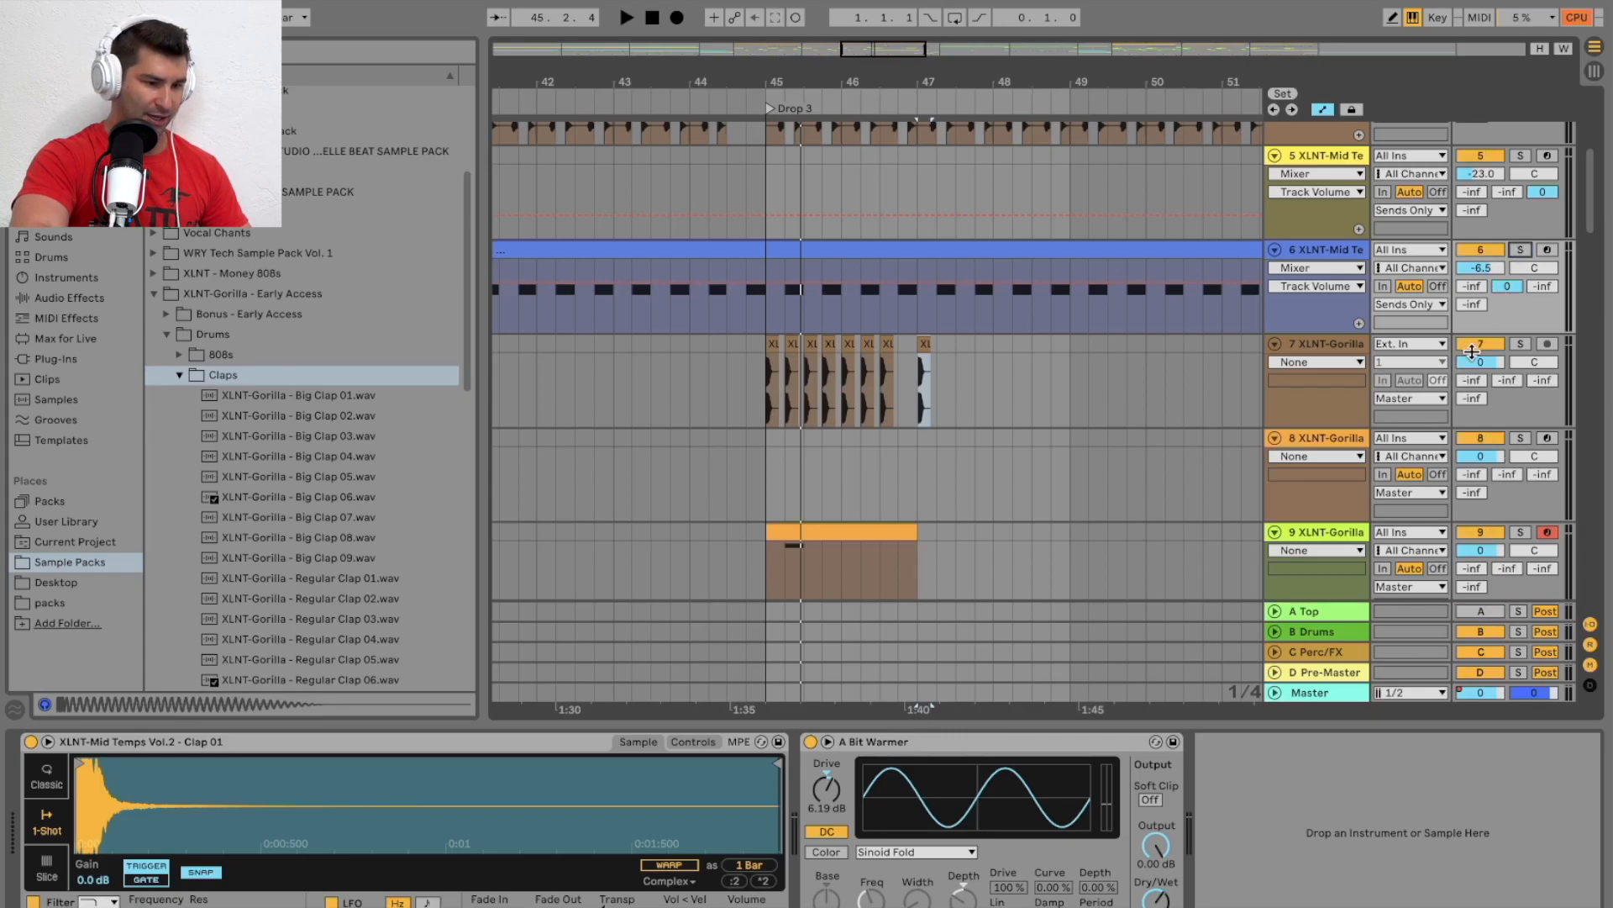
left_click(1480, 438)
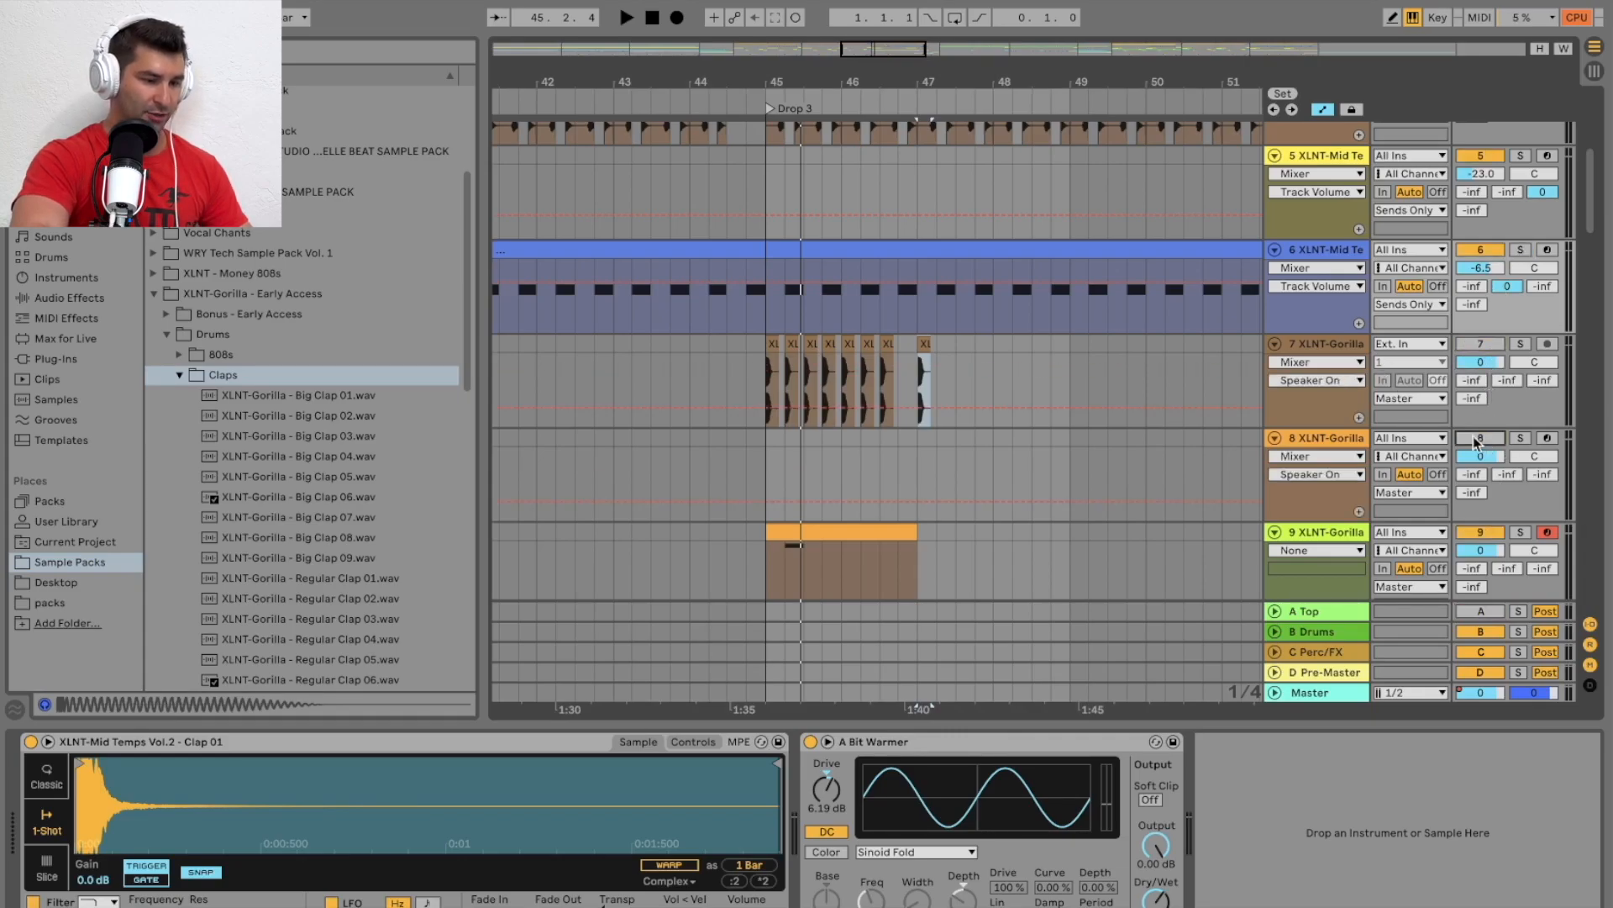
left_click(757, 90)
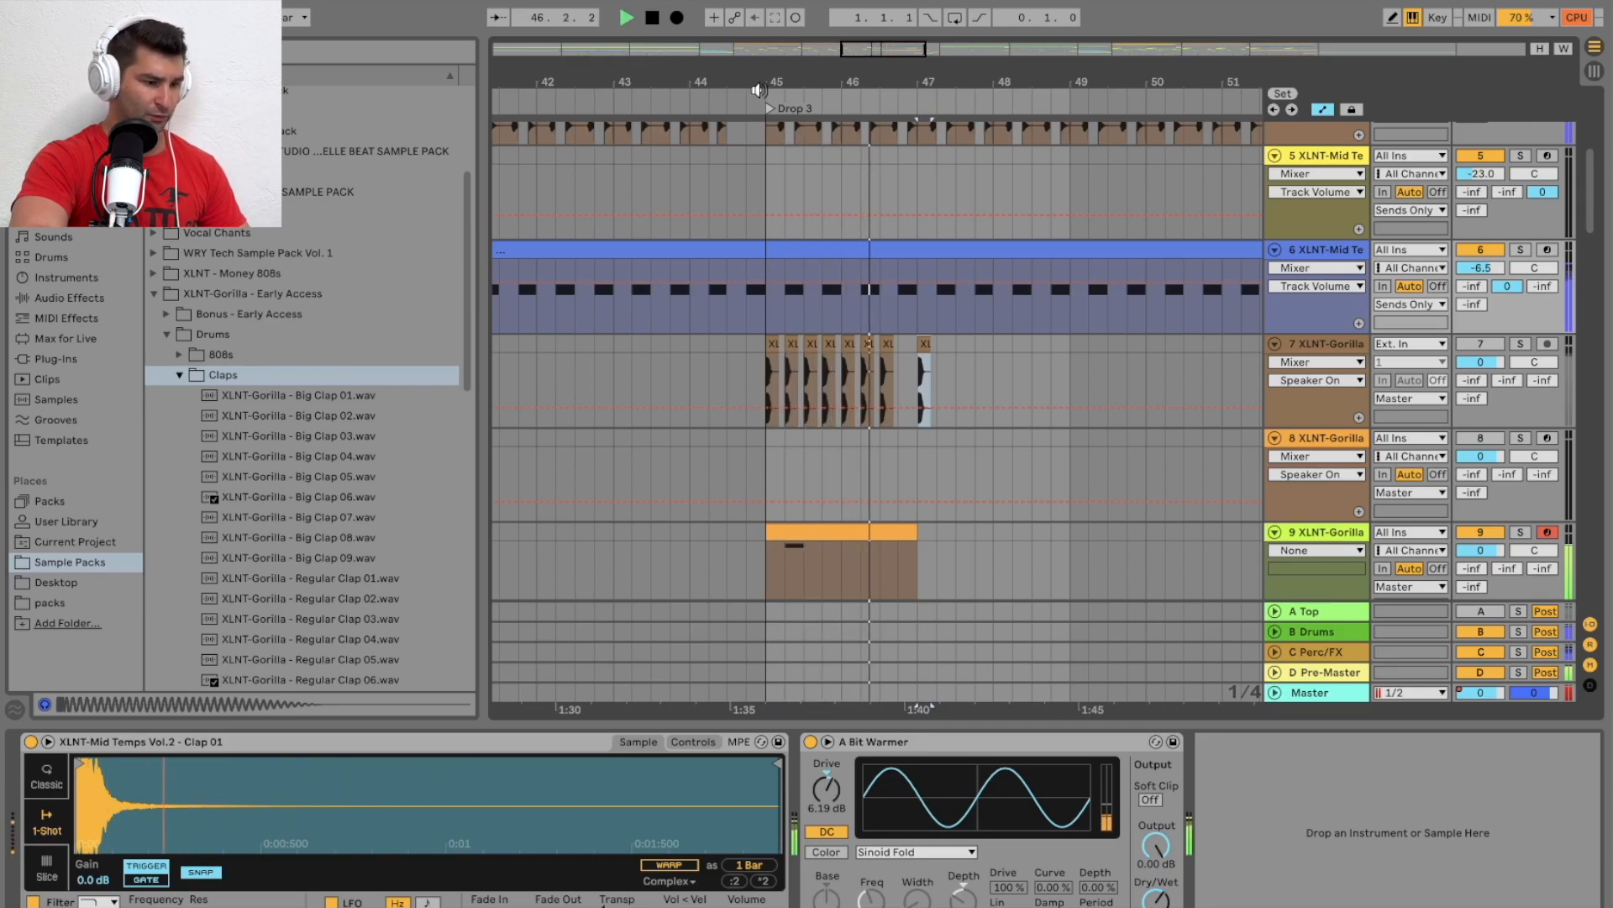
key("space")
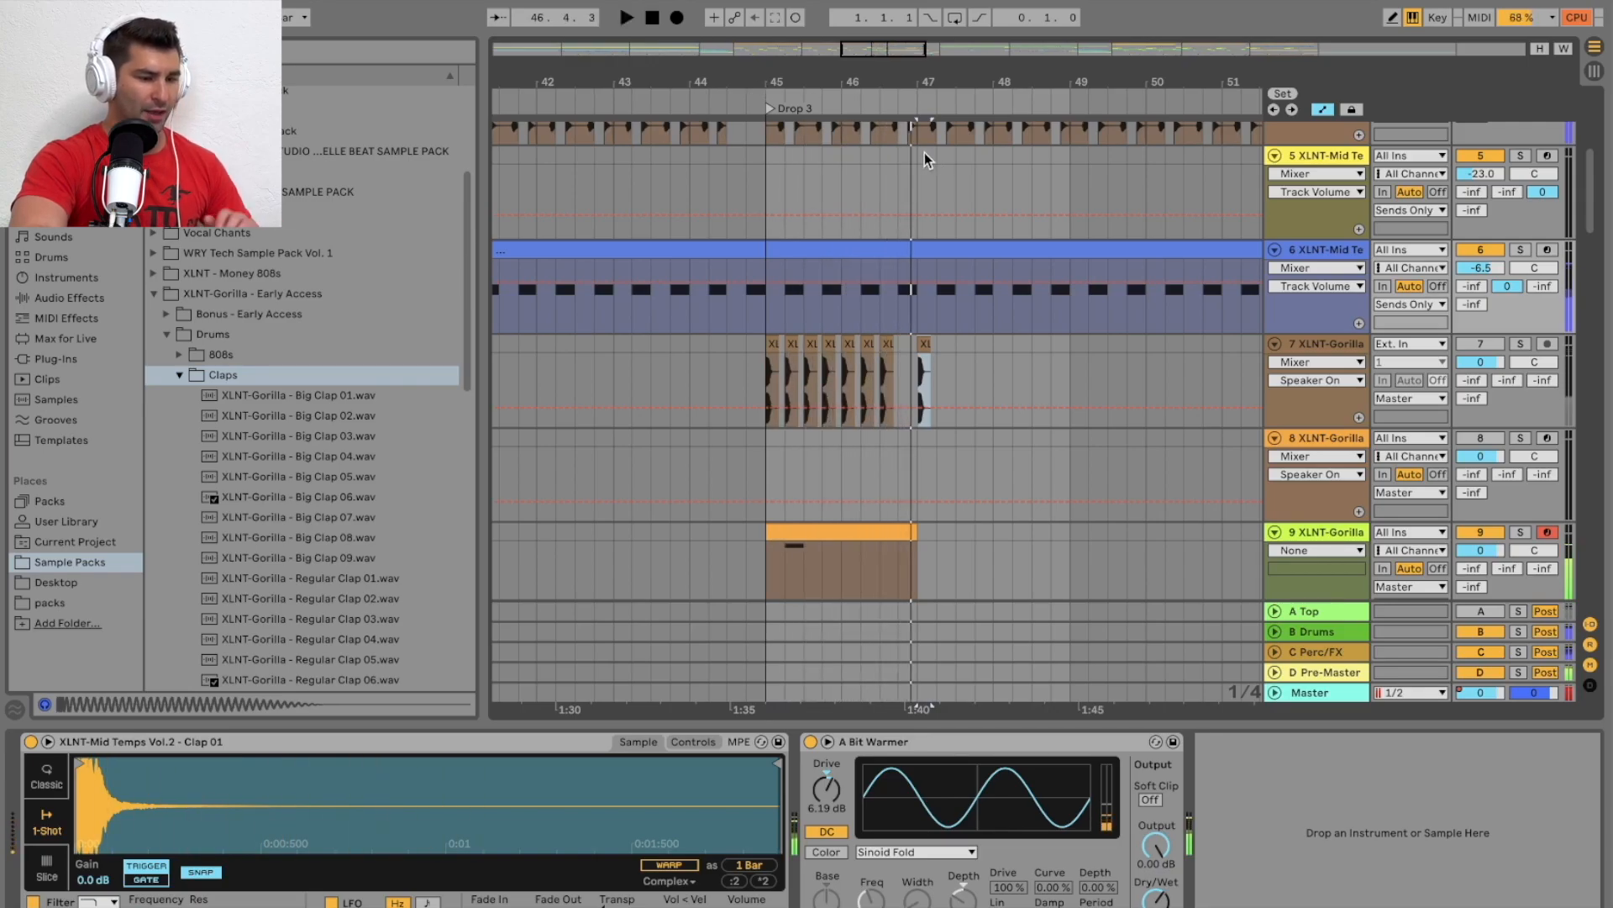
left_click(1481, 531)
Audition several XLNT-Gorilla claps, swap the clap track's Simpler sample for Big Clap 04.wav, and play it from Drop 3
left_click(300, 437)
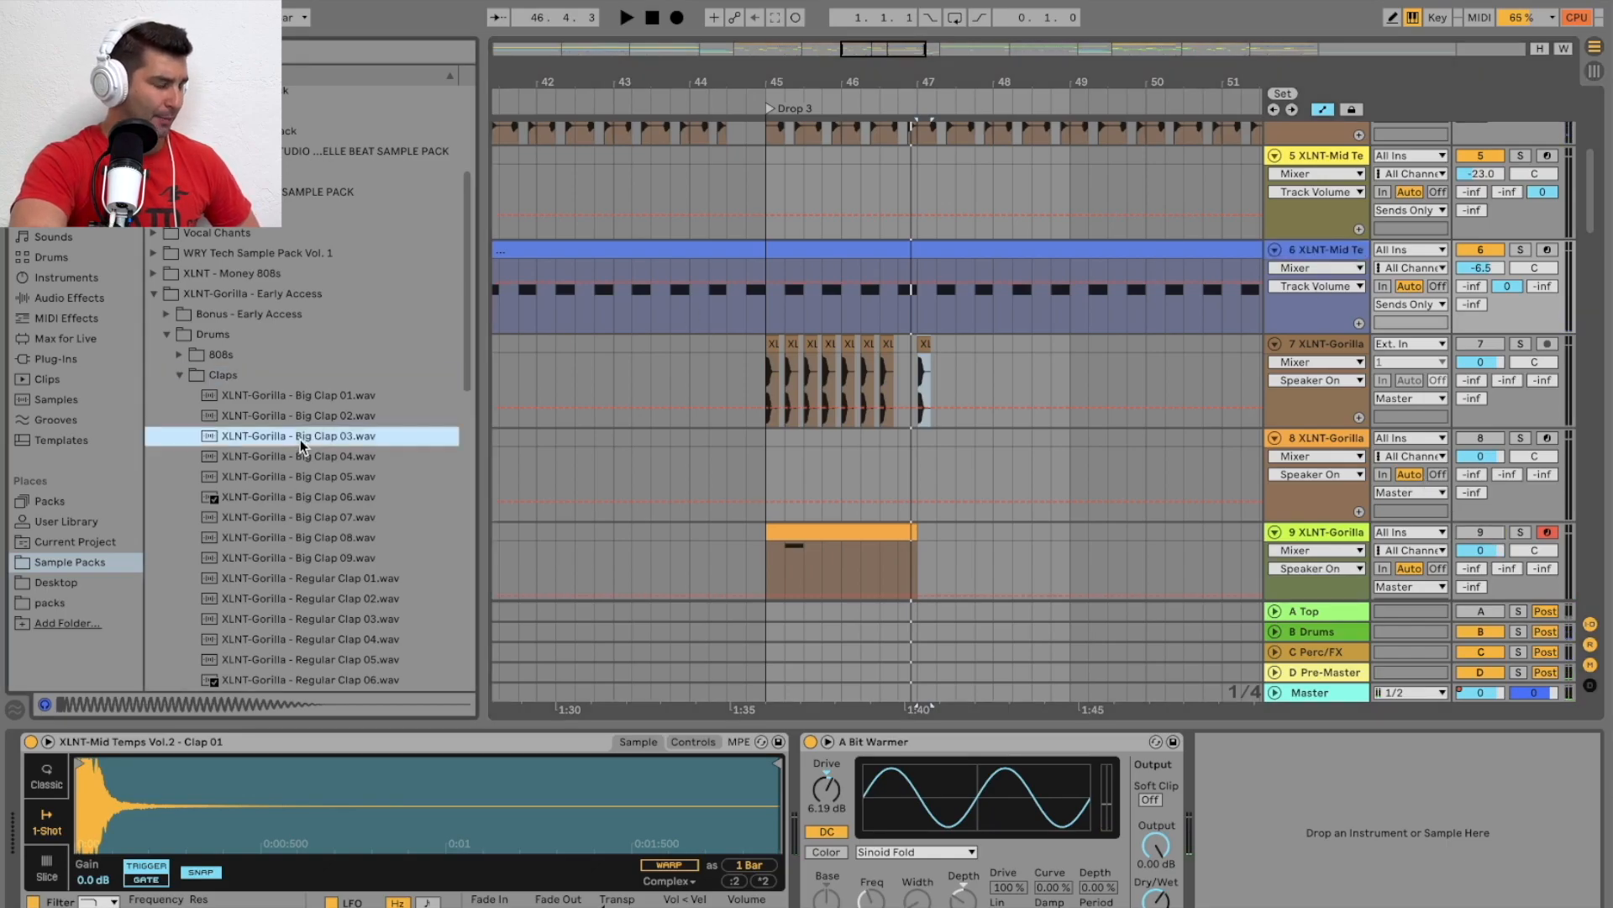
left_click(300, 397)
scroll(311, 445, "down", 3)
left_click(325, 476)
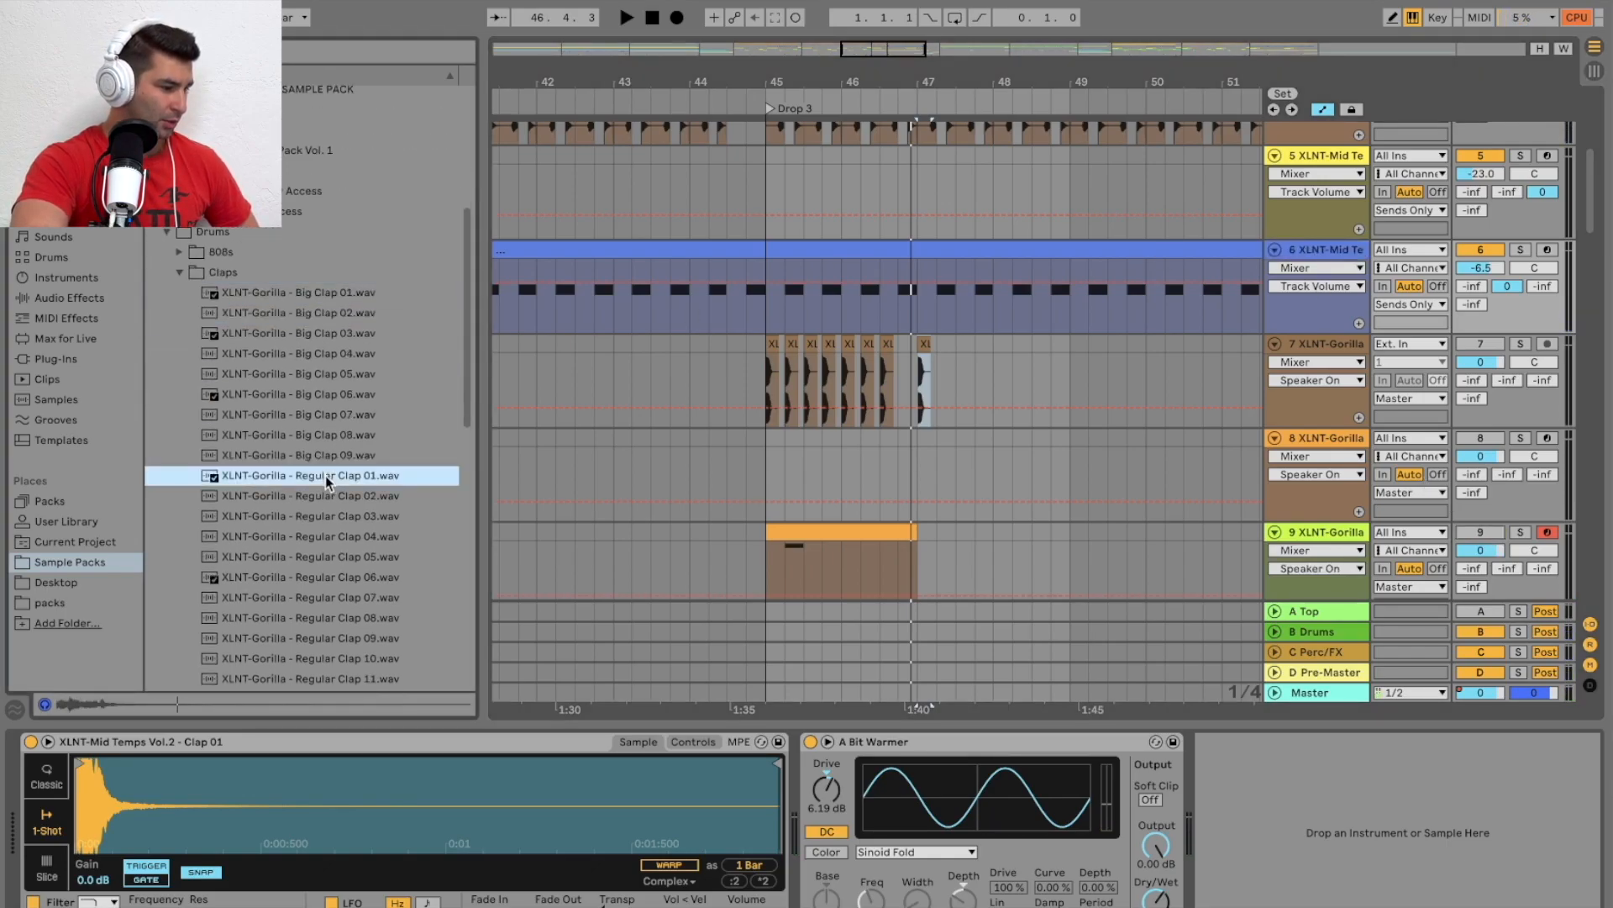
left_click(324, 355)
left_click_drag(319, 350, 362, 827)
left_click(769, 276)
key("space")
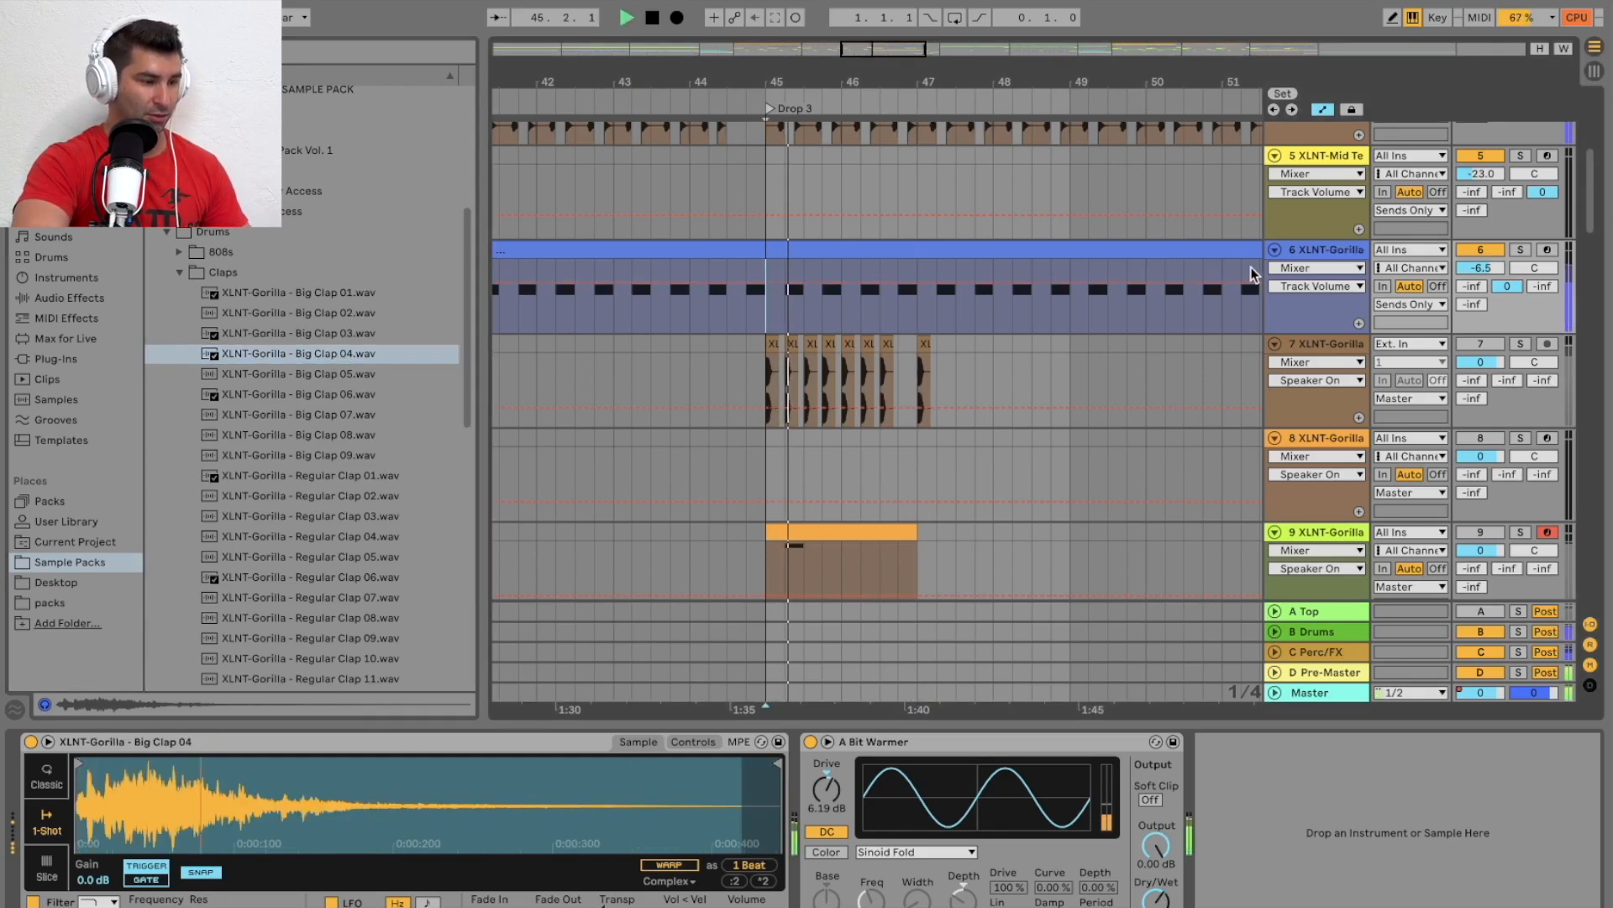
Audition more XLNT-Gorilla claps, load Thin Clap 02.wav into the clap track's Simpler, and play it from Drop 3
left_click(321, 394)
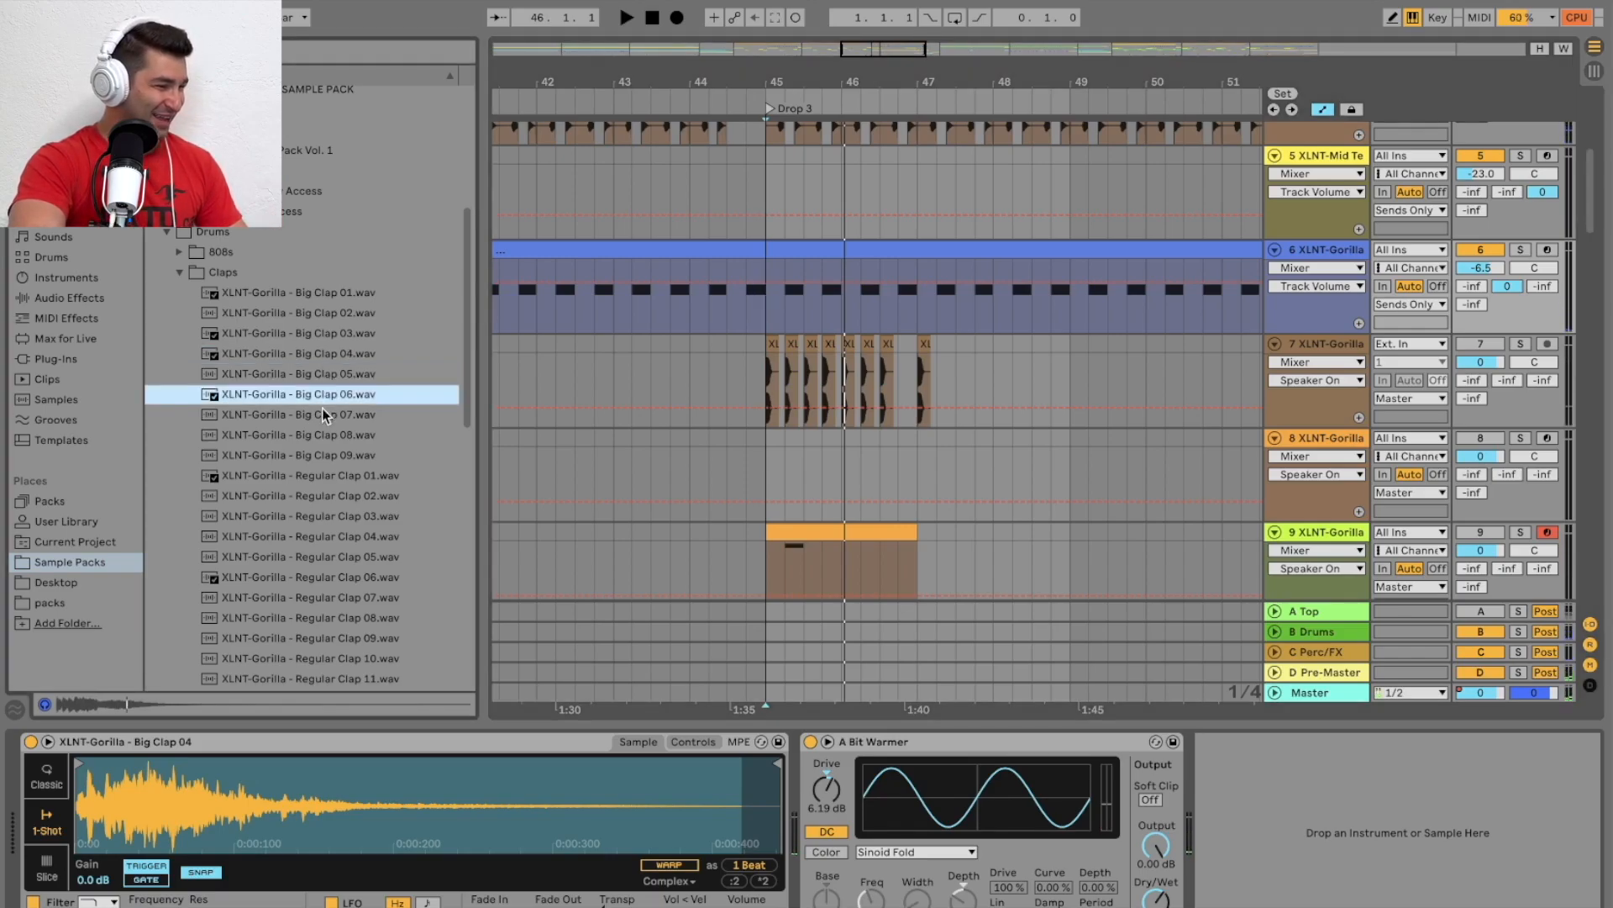
left_click(320, 434)
scroll(324, 470, "down", 5)
scroll(325, 506, "down", 2)
left_click(331, 453)
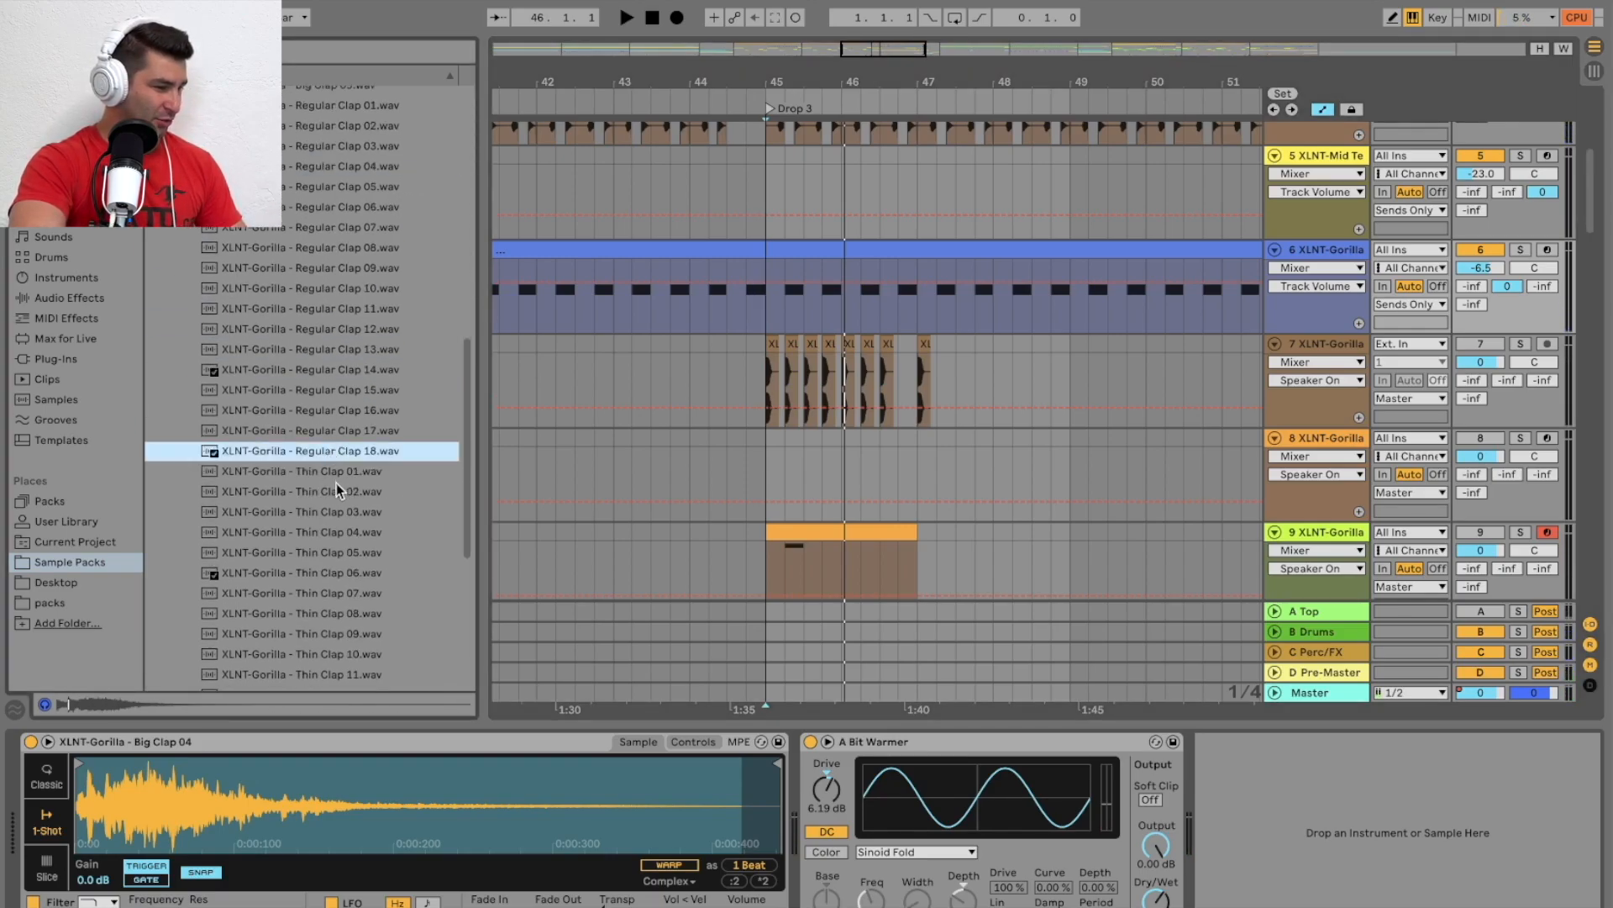
left_click(325, 494)
left_click_drag(325, 495, 343, 784)
key("space")
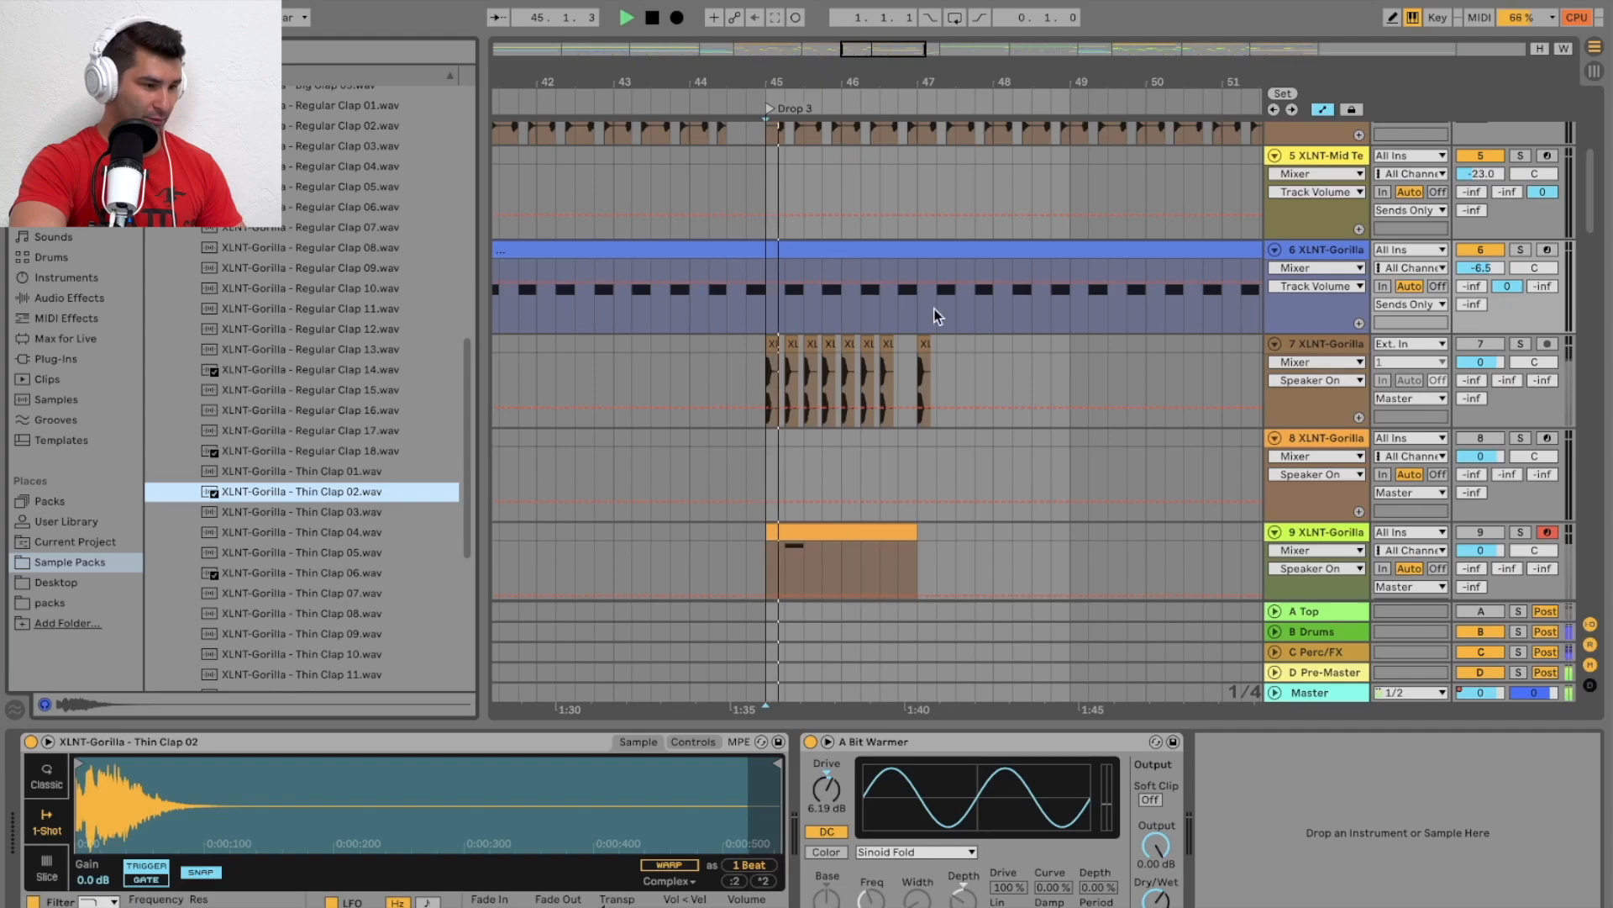
Solo the clap track with its Drop 3 MIDI clip selected and replace its Simpler with an empty Drum Rack
left_click(1521, 250)
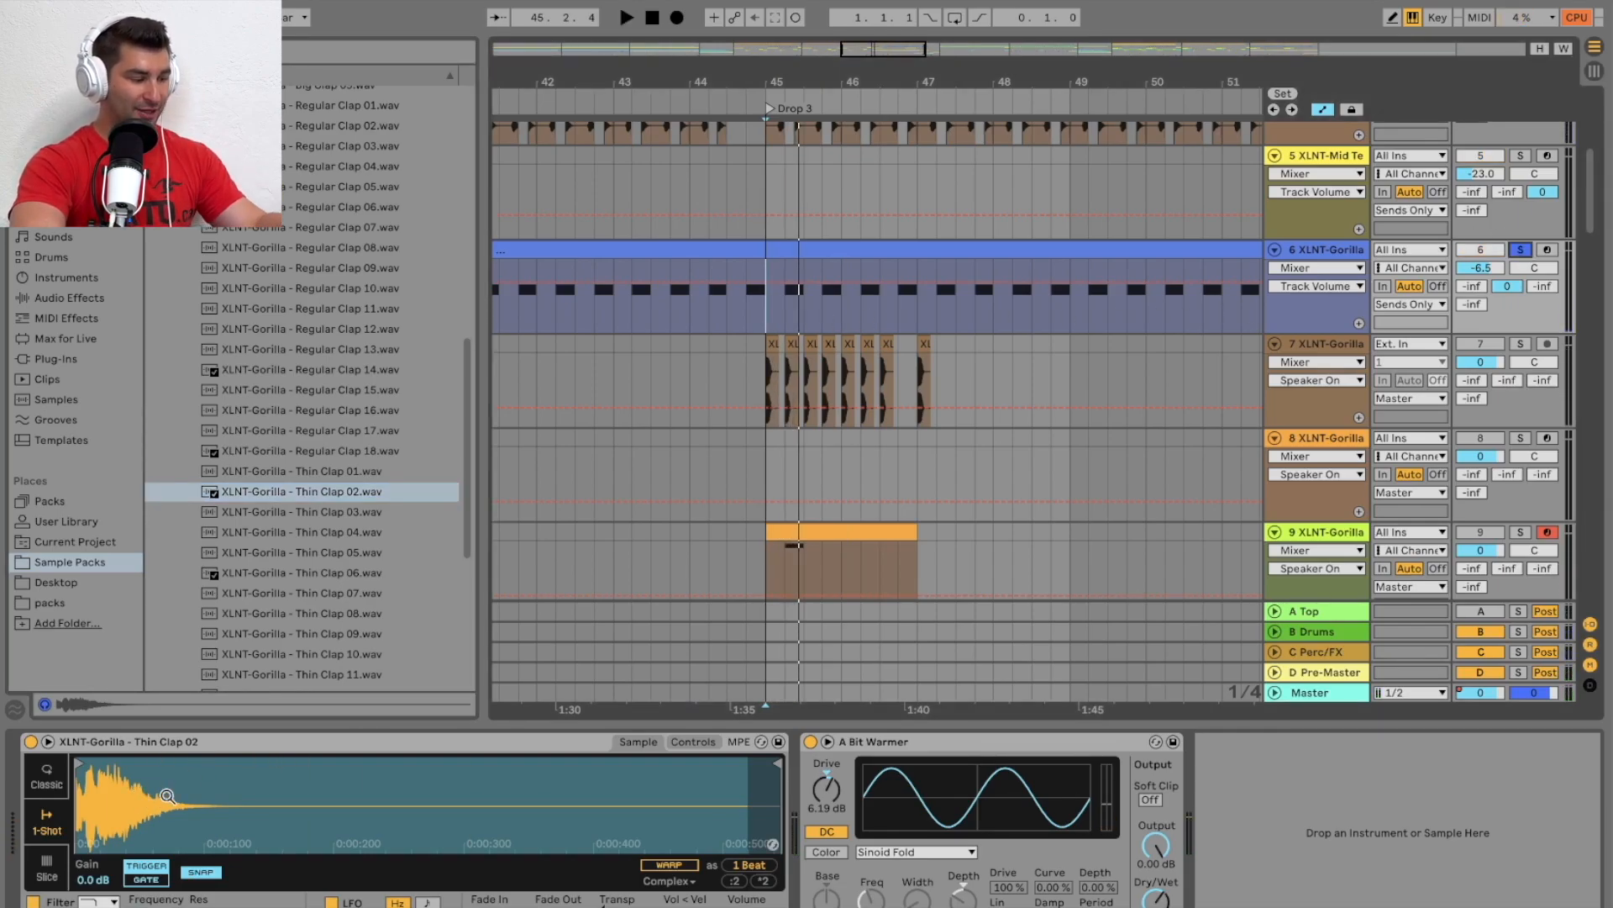
left_click(874, 248)
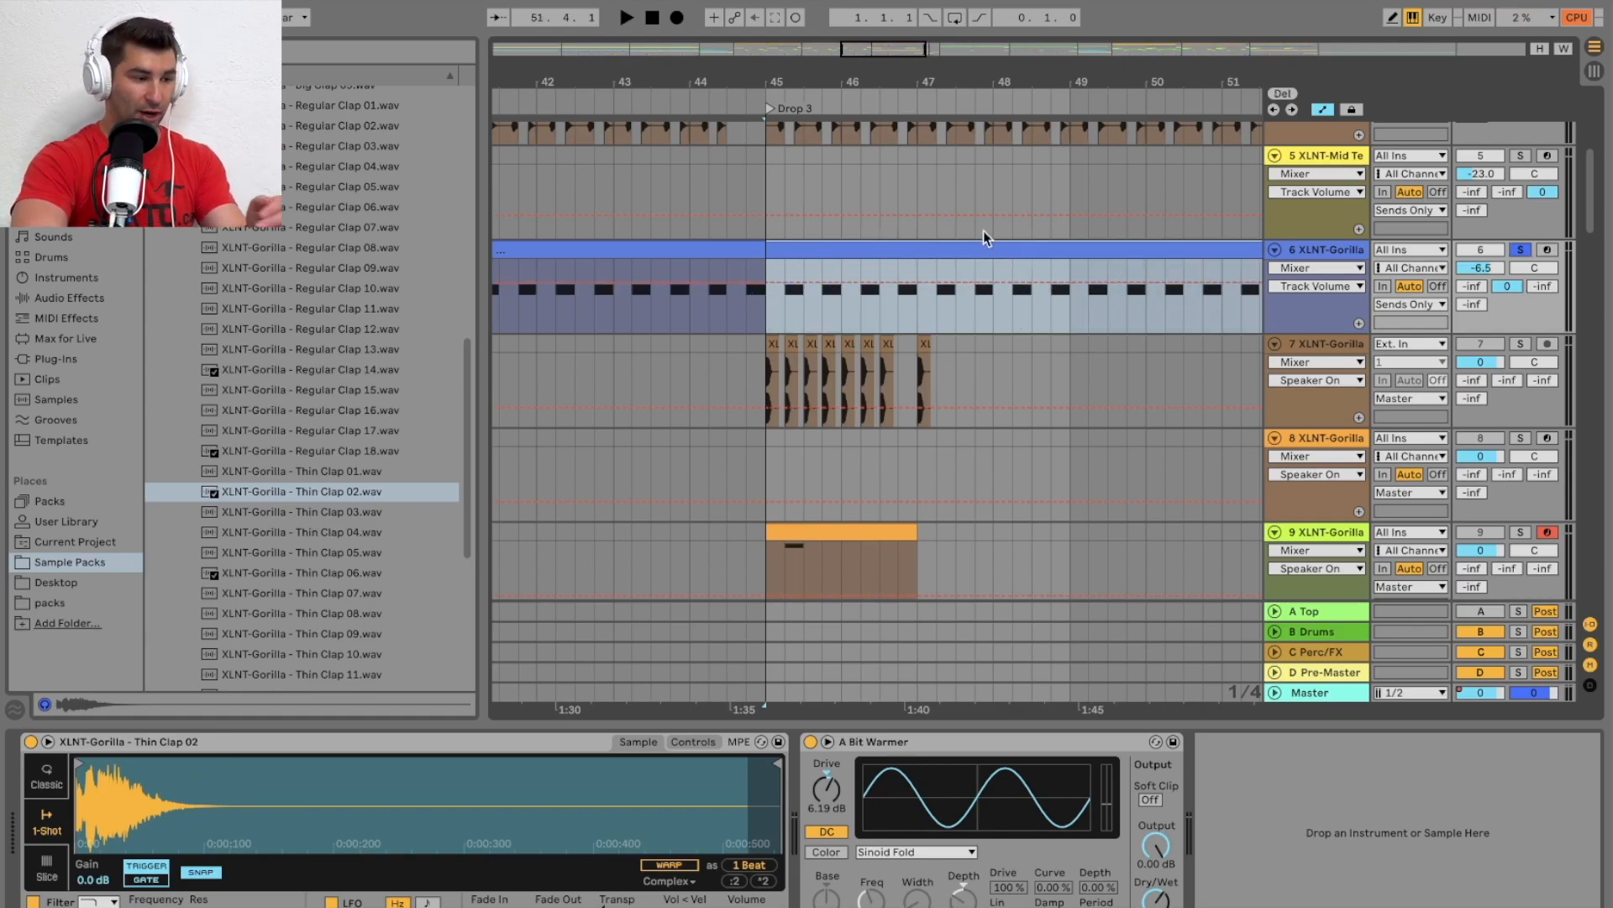
left_click_drag(918, 93, 922, 83)
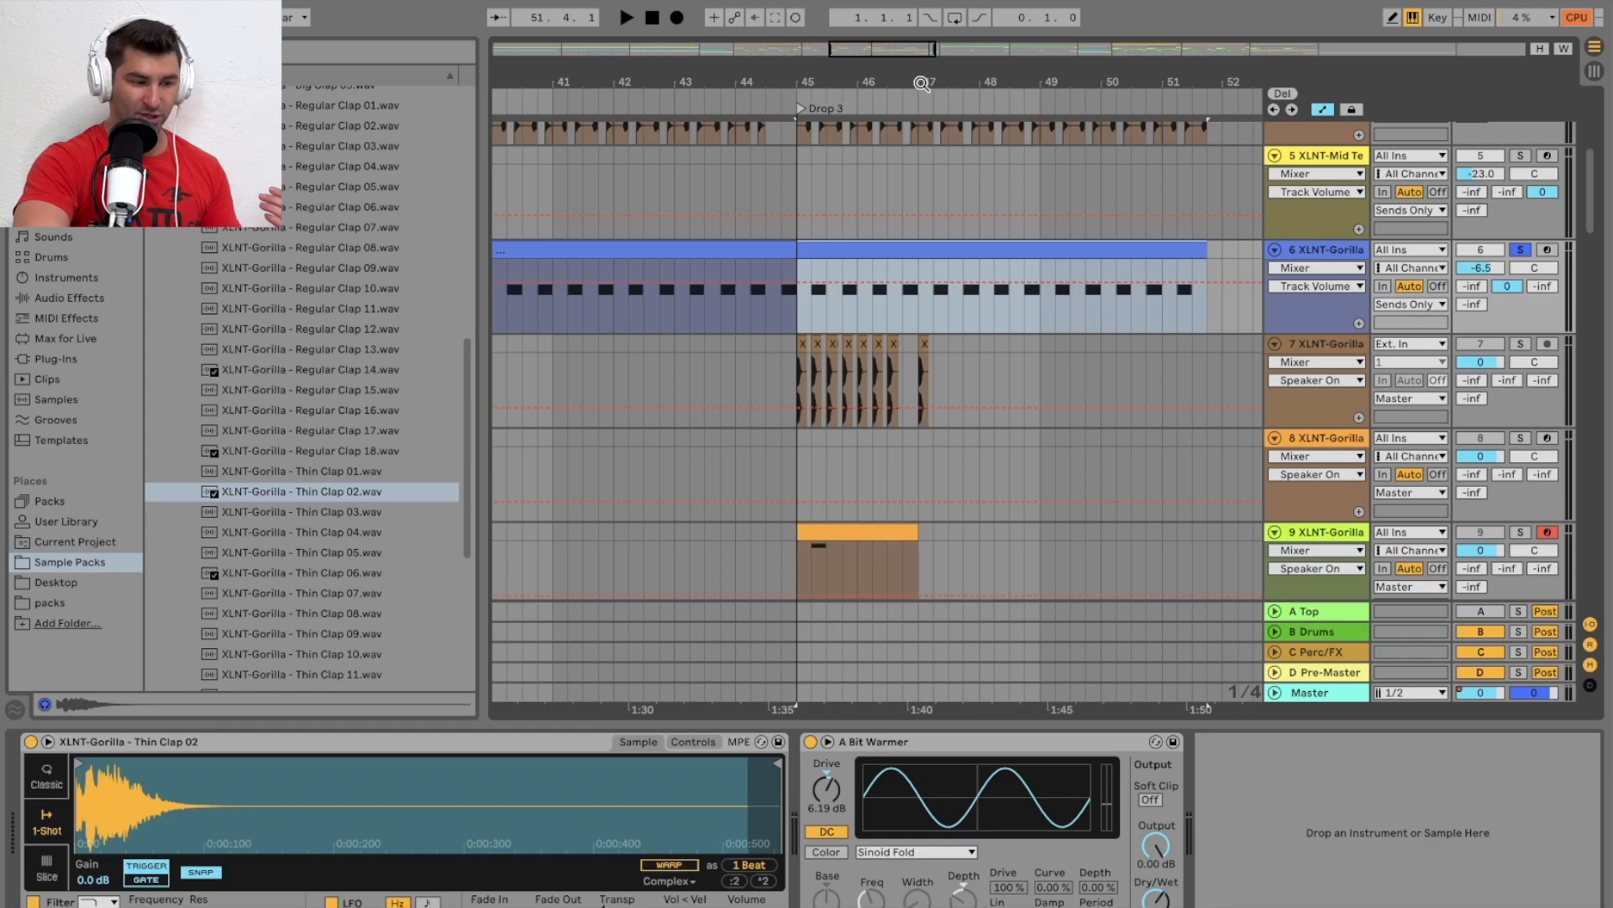
left_click(91, 278)
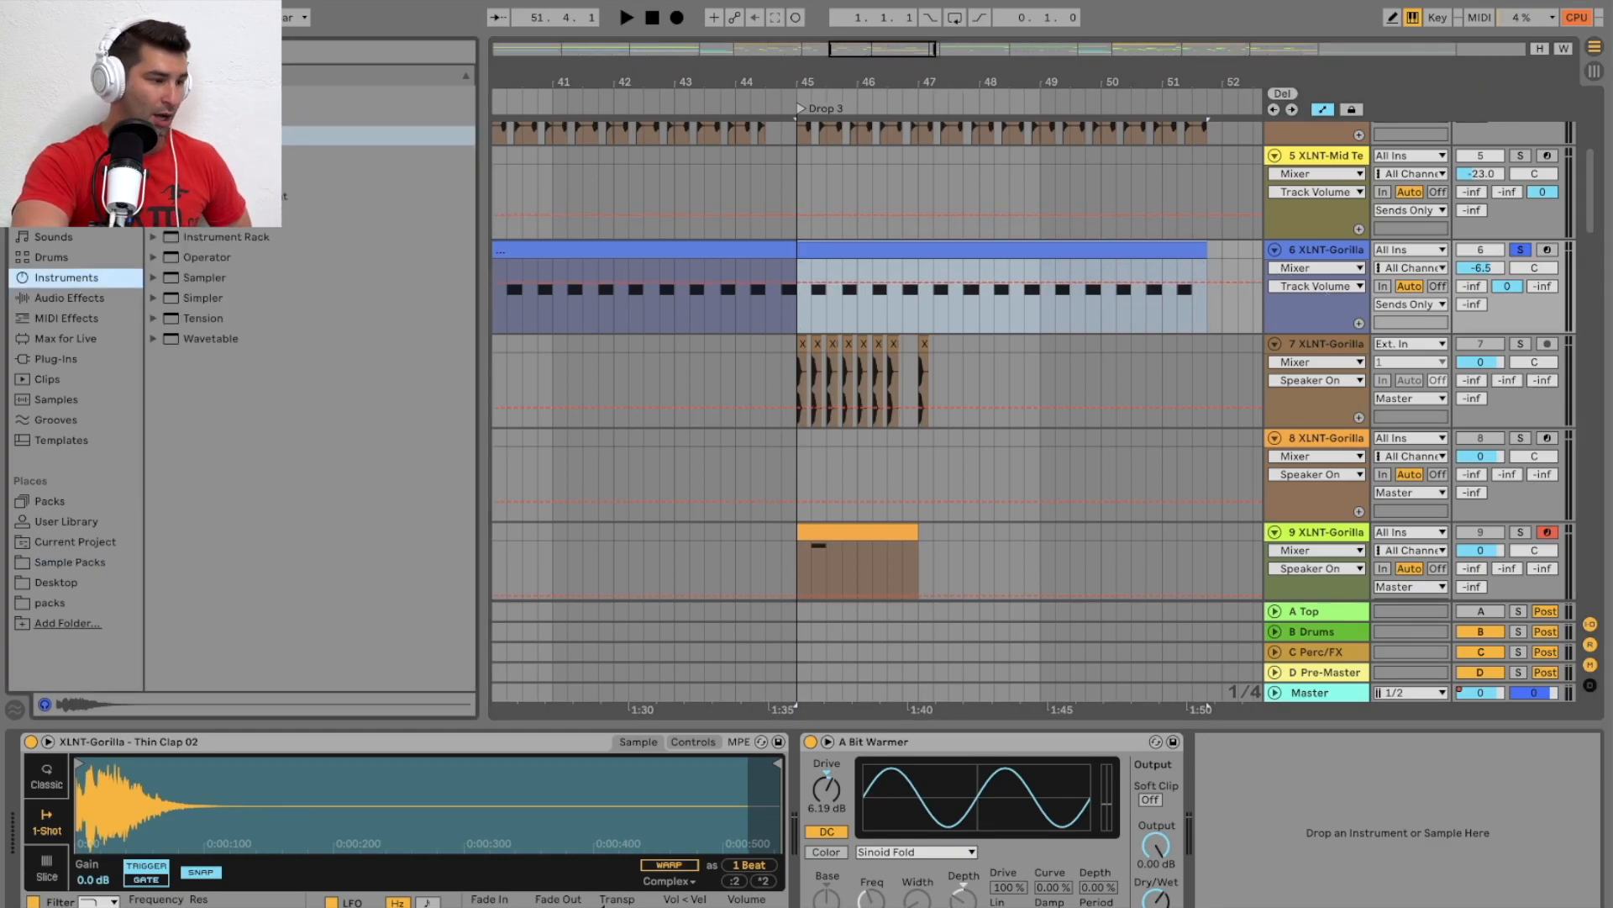
left_click(204, 135)
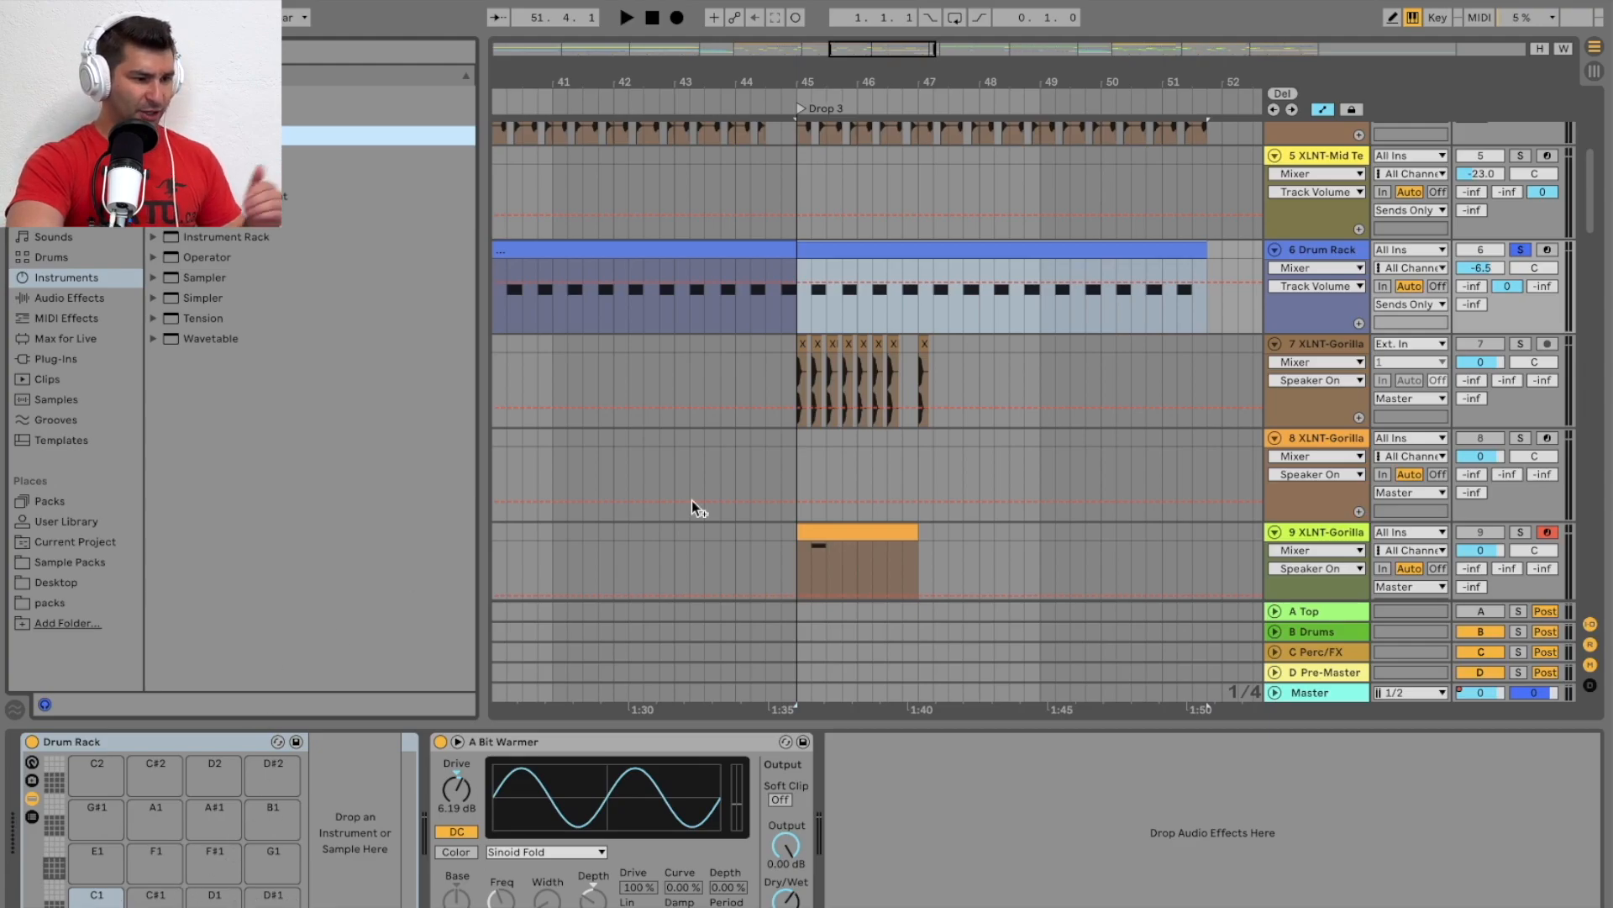
Insert a new audio track directly below the mo_drm112 drum track
scroll(840, 437, "up", 5)
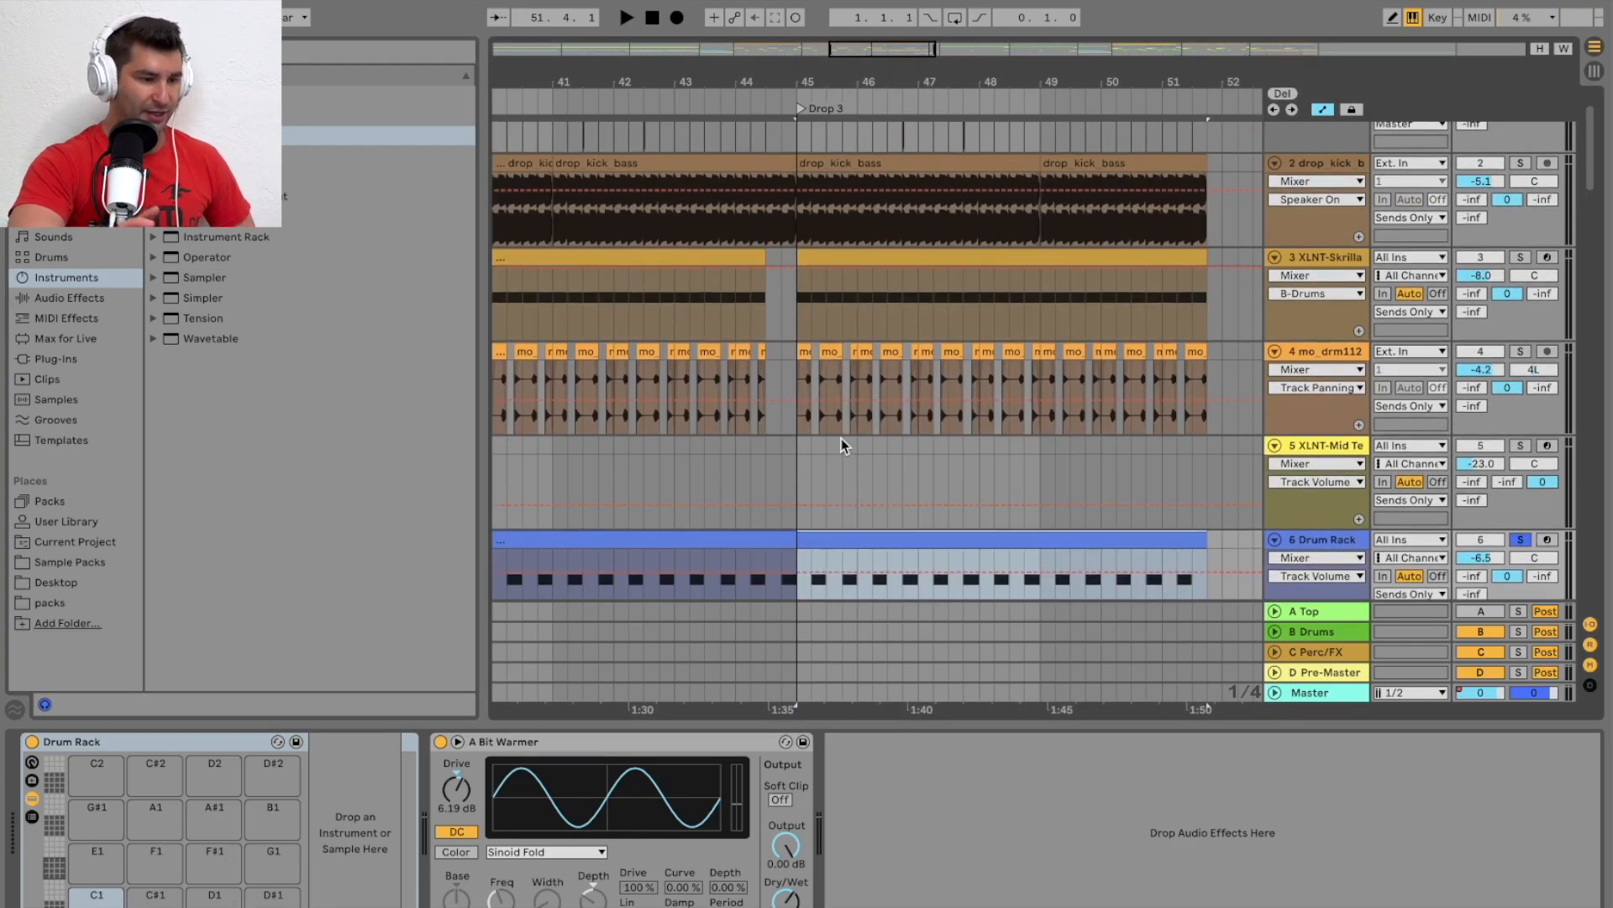
right_click(1343, 359)
left_click(1414, 507)
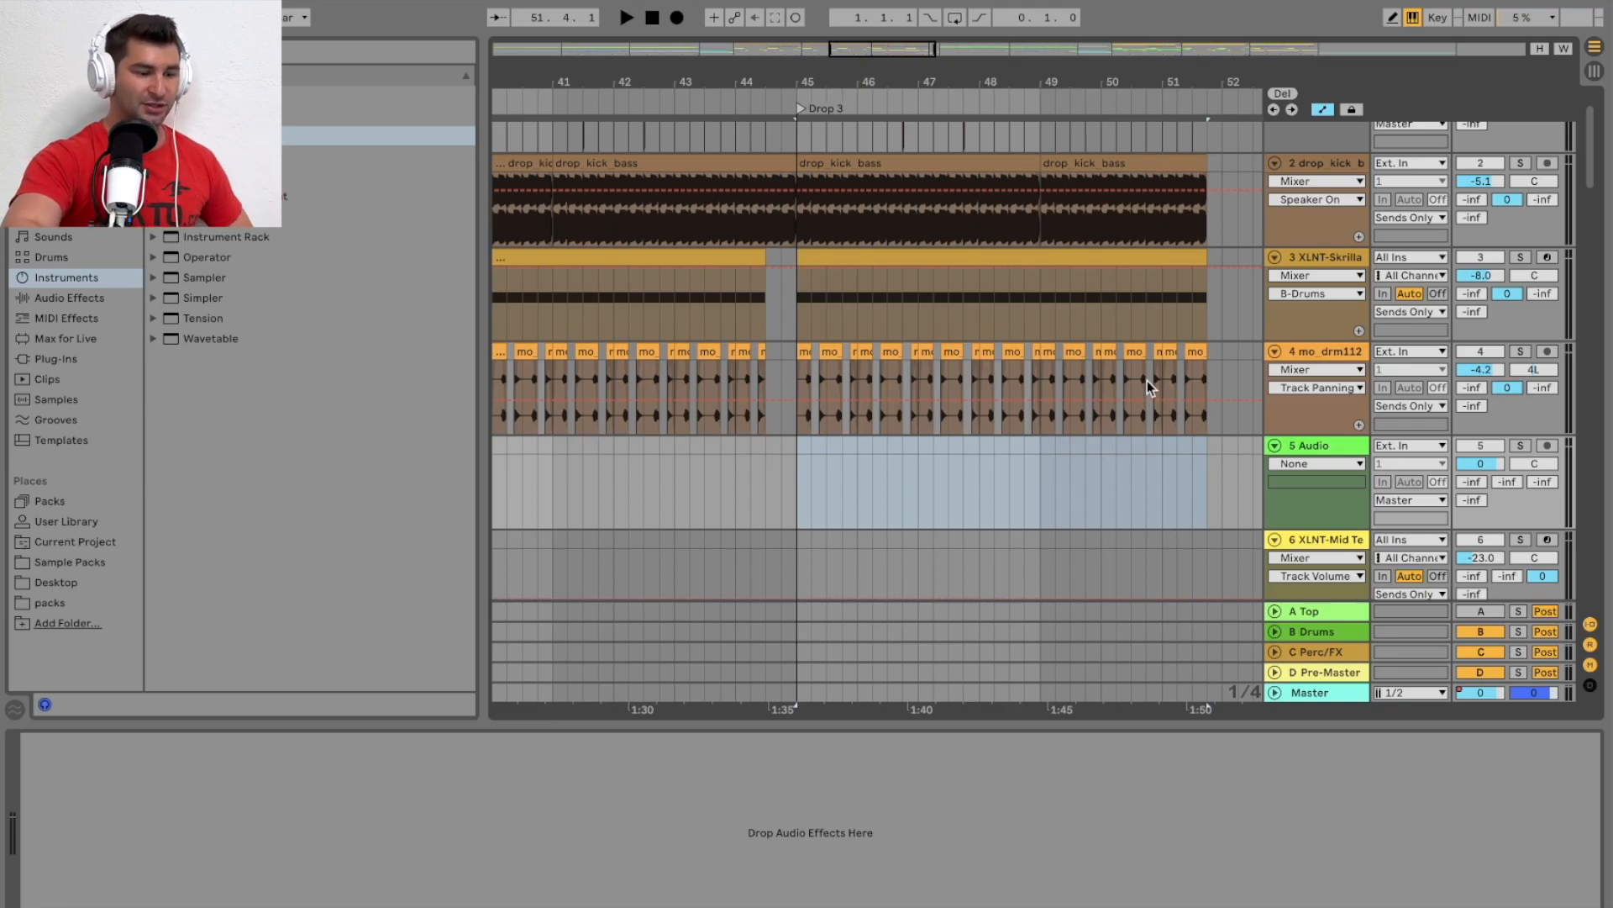
Insert a MIDI track below the new audio track and load a Sampler onto it
scroll(1296, 422, "down", 1)
right_click(1332, 409)
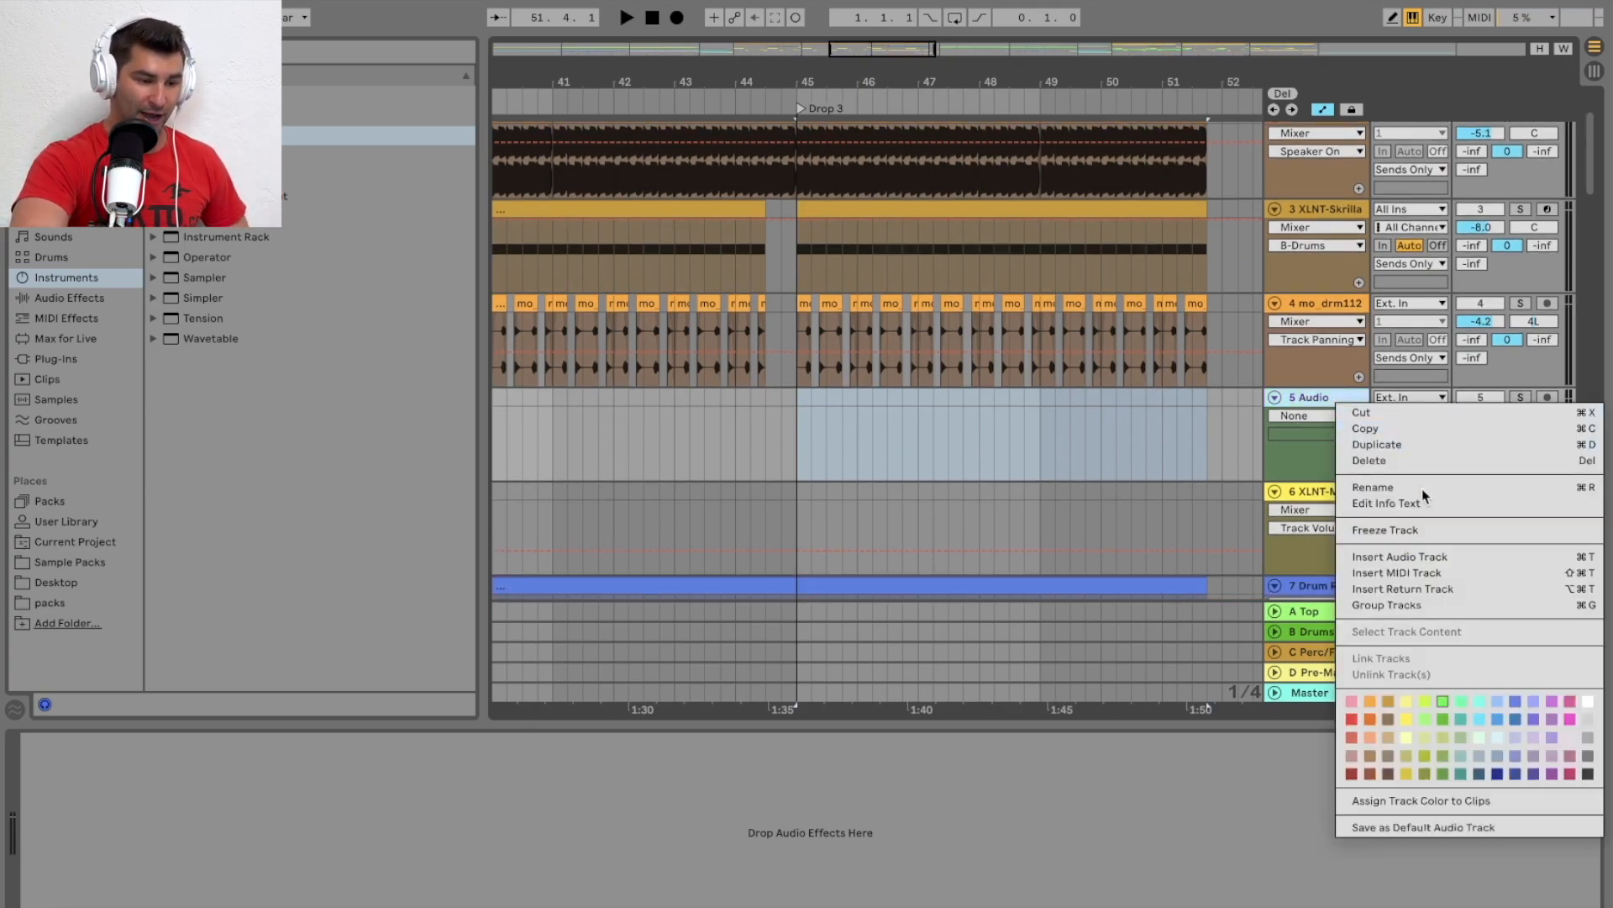
left_click(1430, 573)
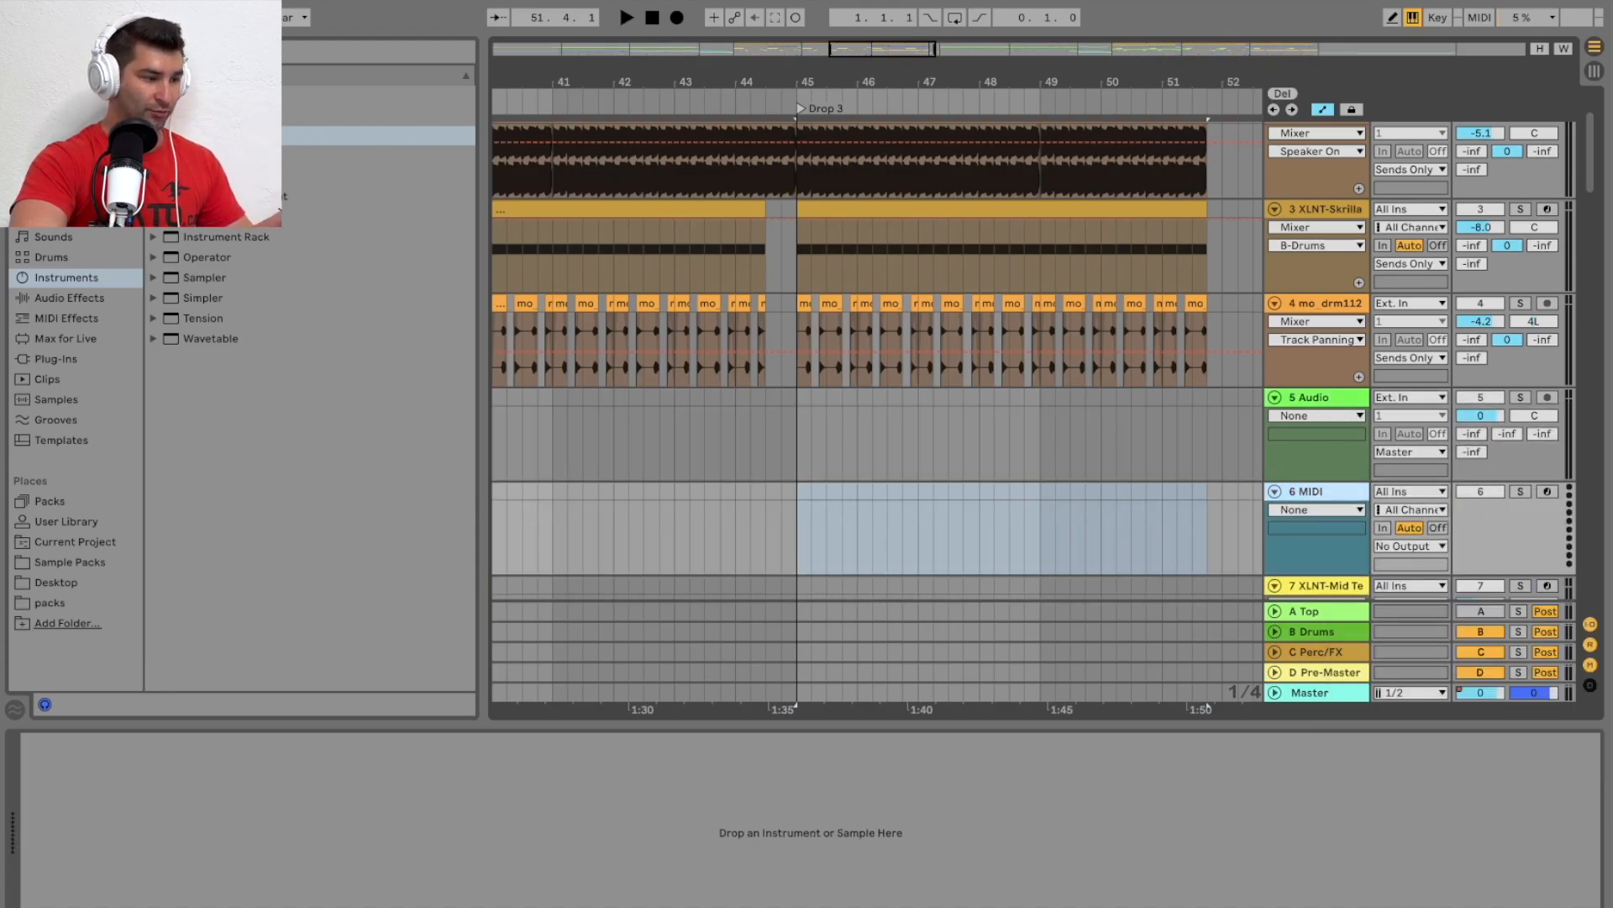
left_click(220, 279)
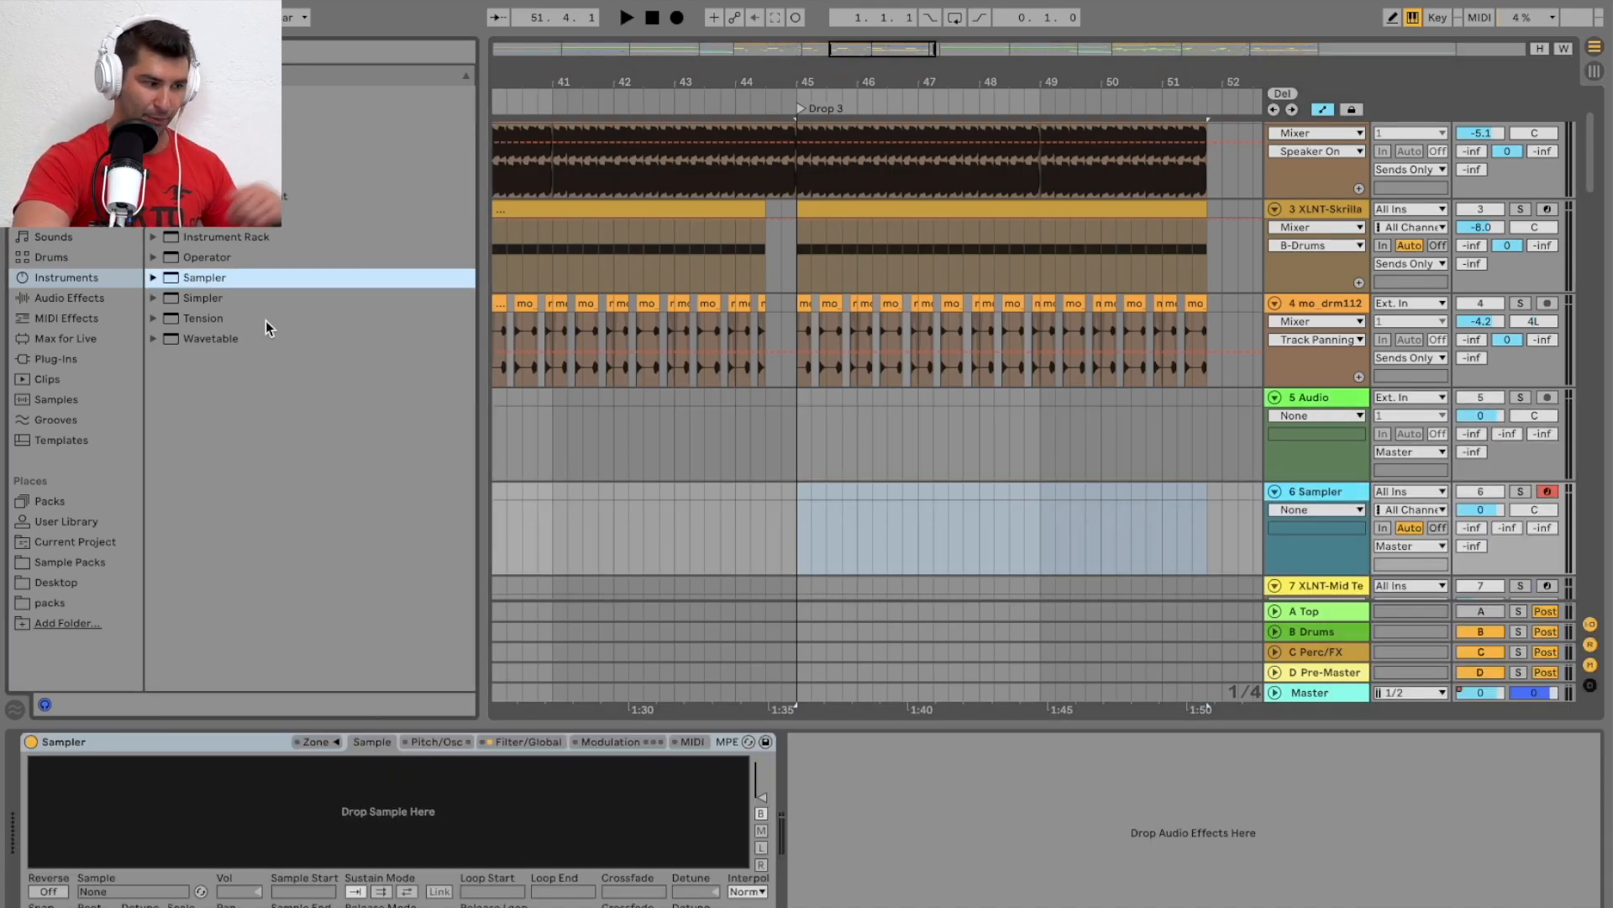